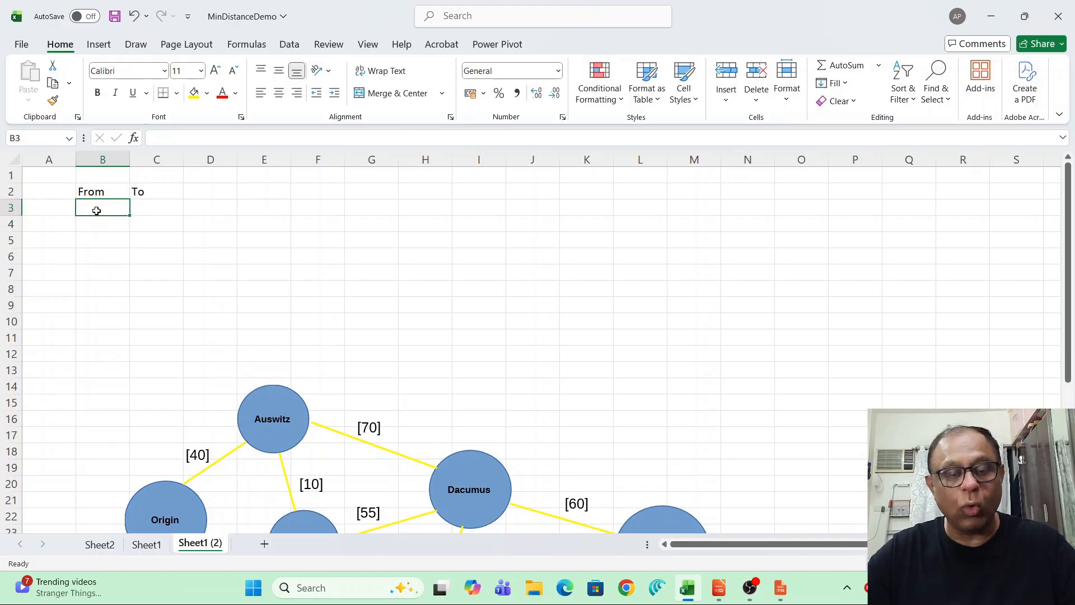
Step: Enter O as the From node in cells B3 and B4
type("O")
key("Return")
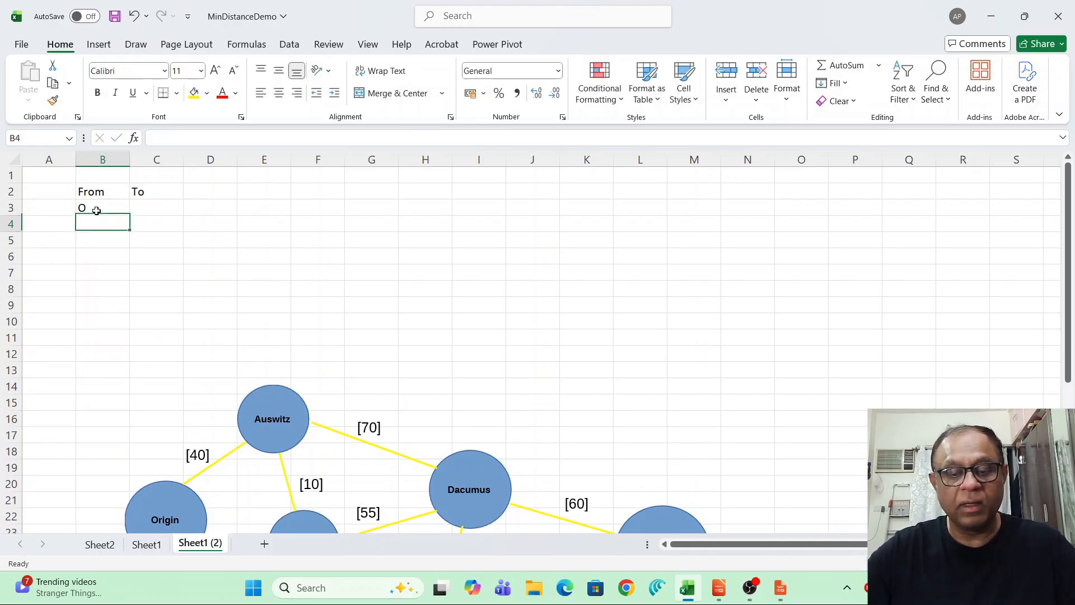
type("O")
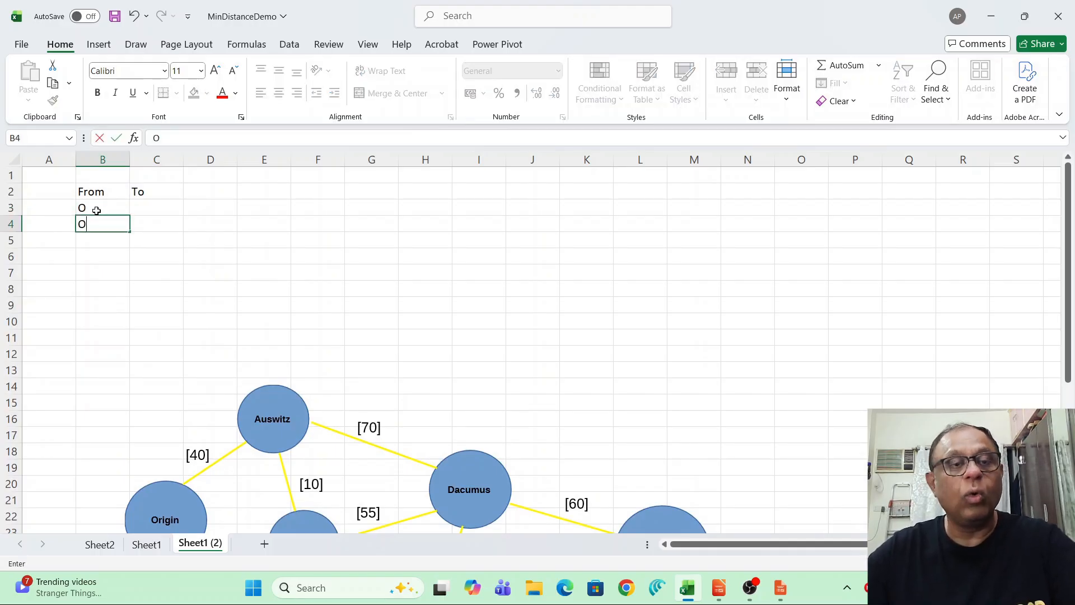
left_click(156, 211)
Step: Examine the network diagram for the nodes directly connected to Origin and the routes leading to Destination
scroll(168, 235, "down", 2)
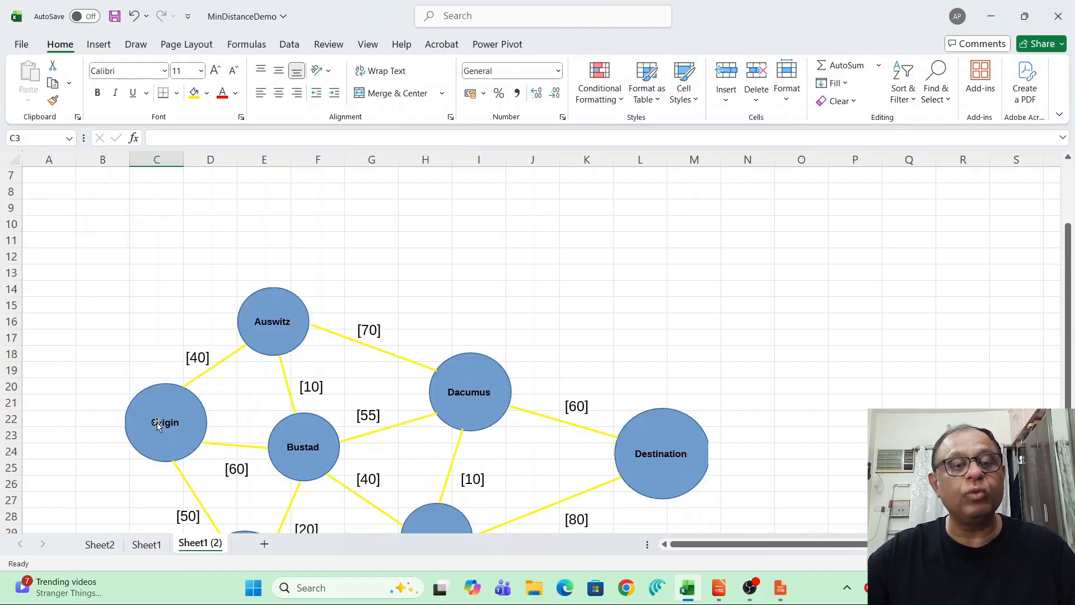
scroll(278, 321, "down", 2)
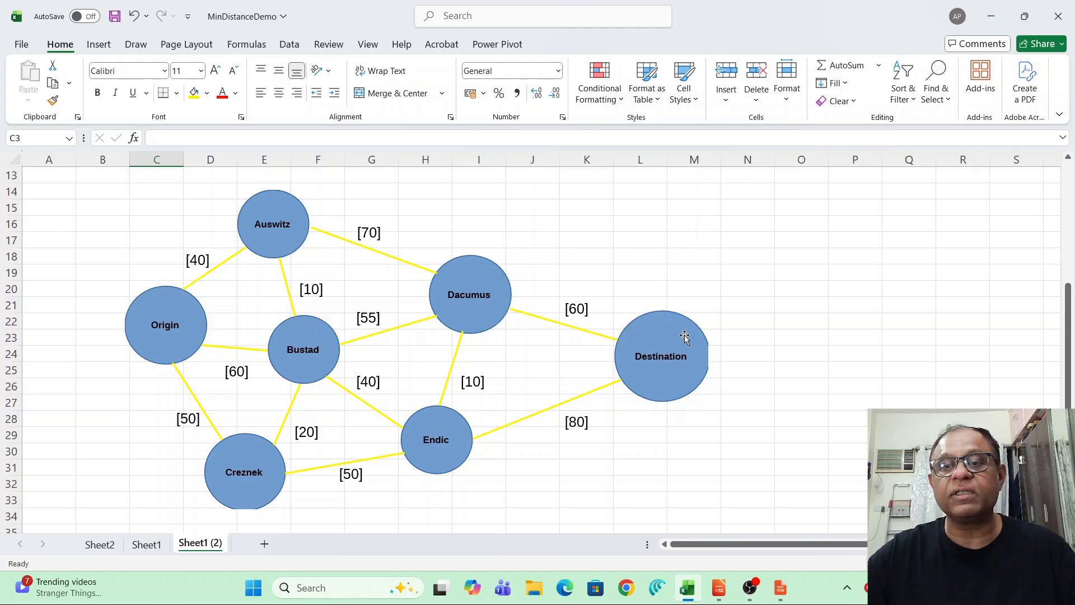
scroll(648, 353, "up", 4)
left_click(159, 223)
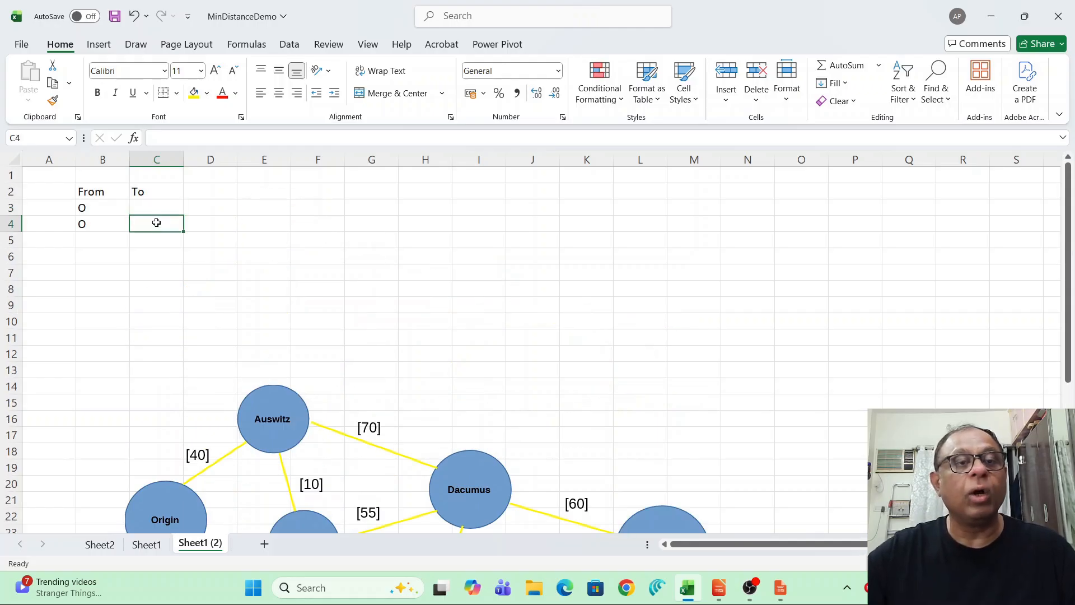
left_click(157, 207)
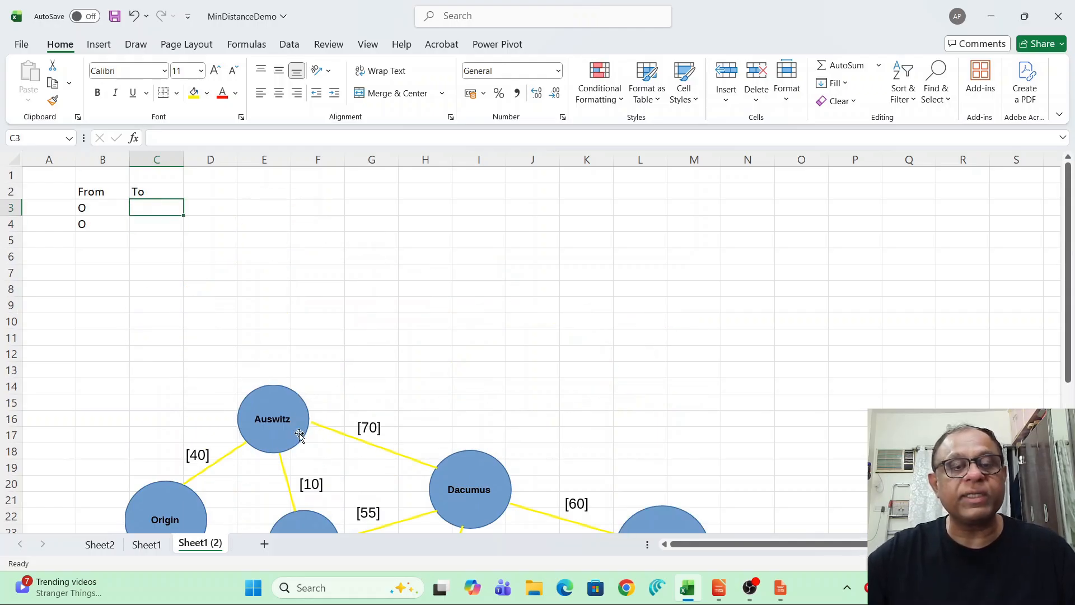
scroll(264, 445, "down", 2)
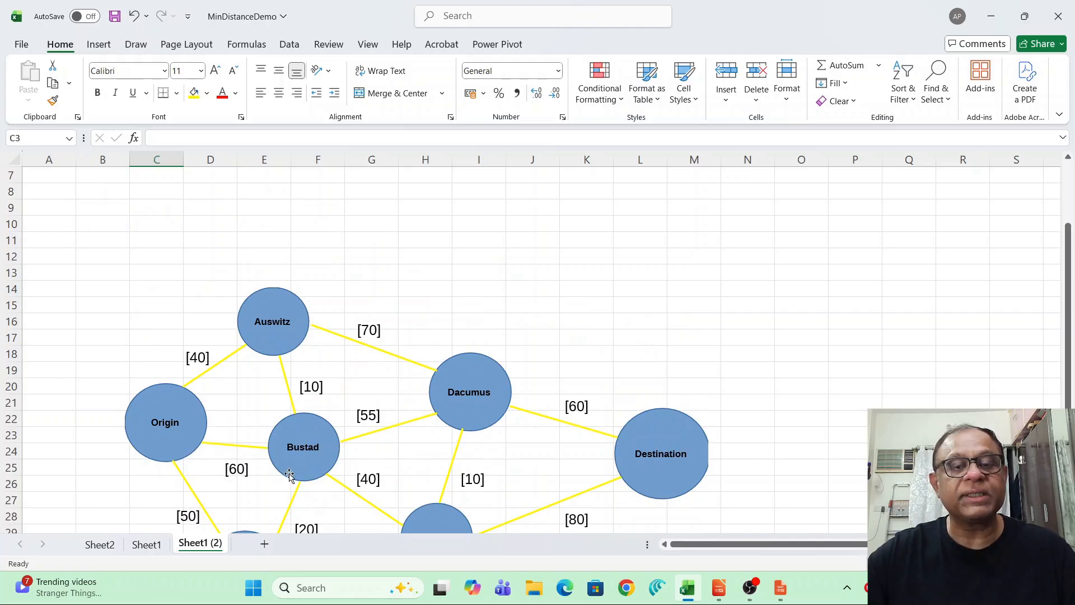
scroll(321, 466, "down", 3)
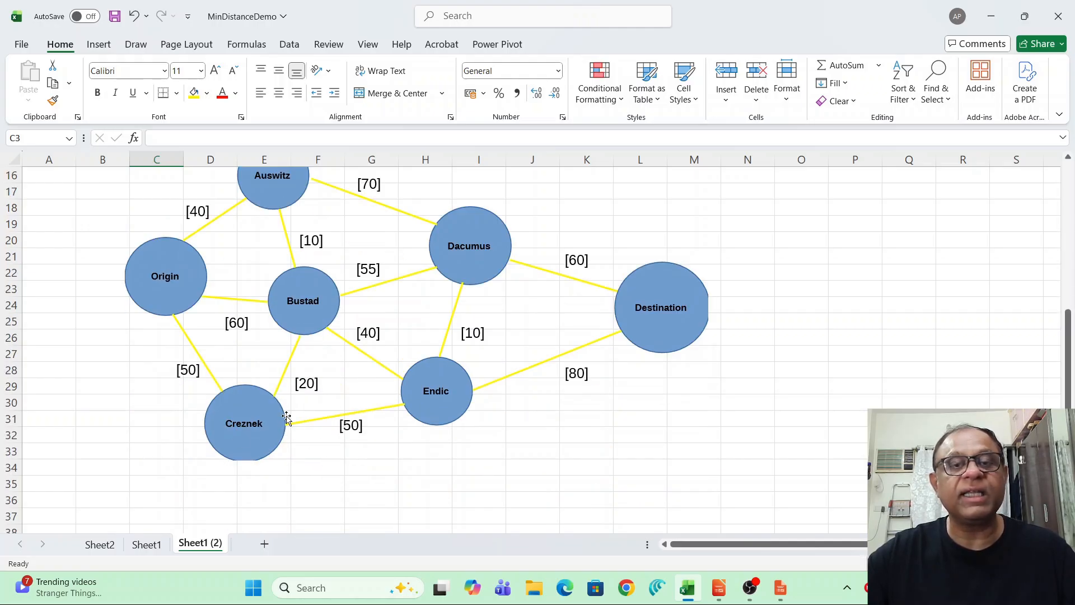
scroll(285, 421, "up", 3)
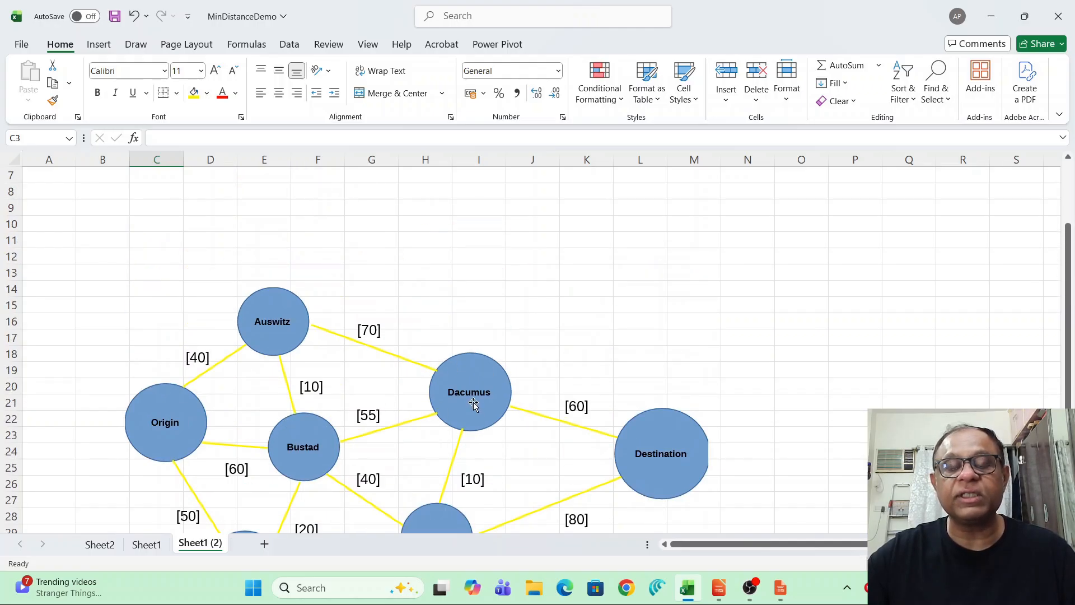
scroll(474, 403, "down", 2)
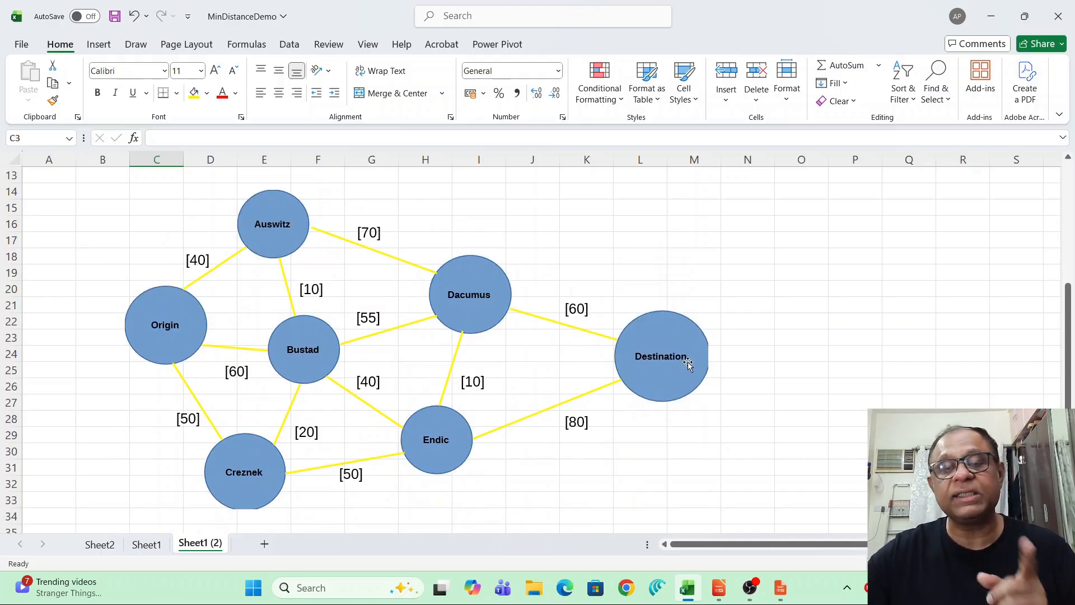
scroll(680, 359, "up", 3)
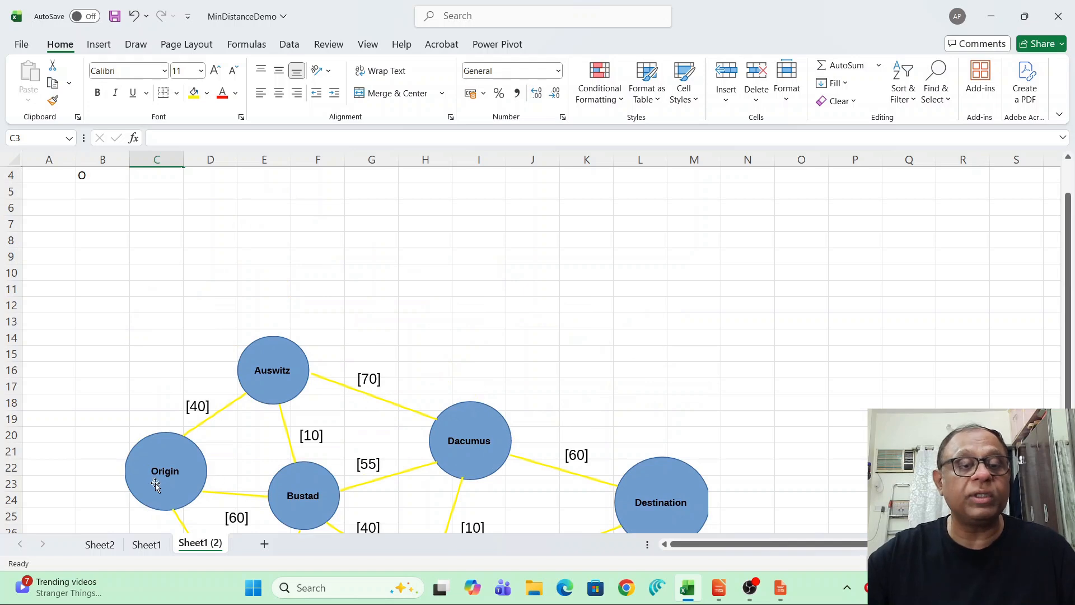
scroll(154, 485, "up", 1)
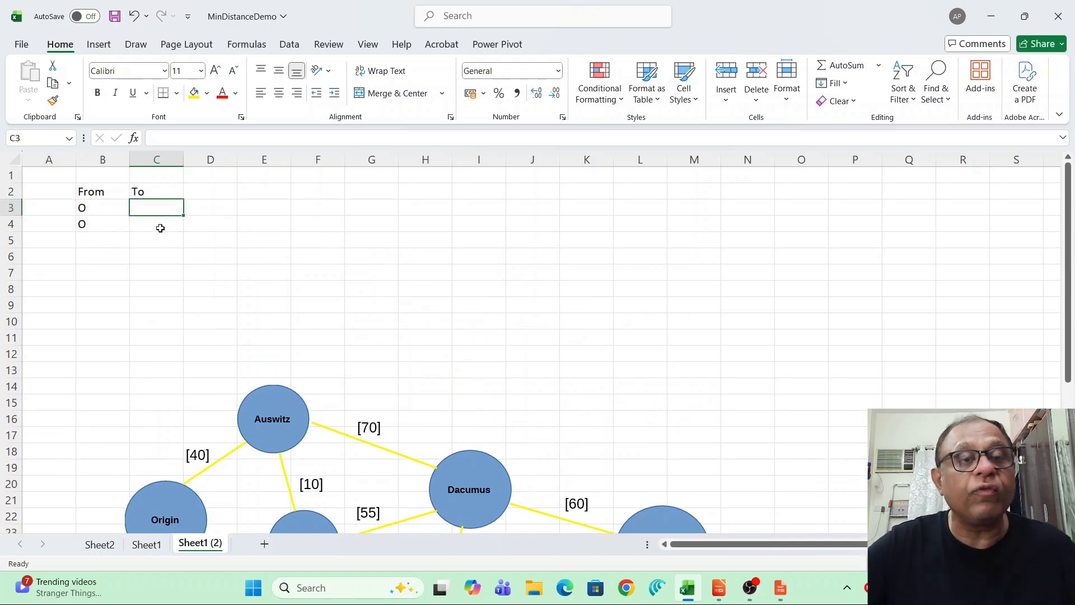
Step: Enter A in C3 and B in C4 as the To nodes of the first two Origin links
left_click(160, 228)
left_click(163, 213)
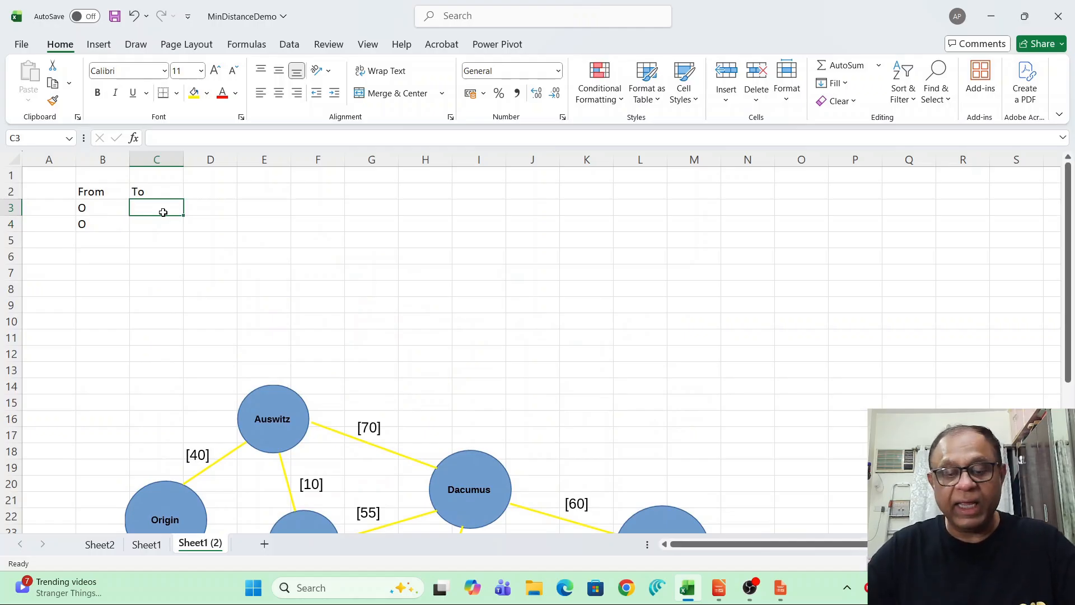
type("A")
key("Return")
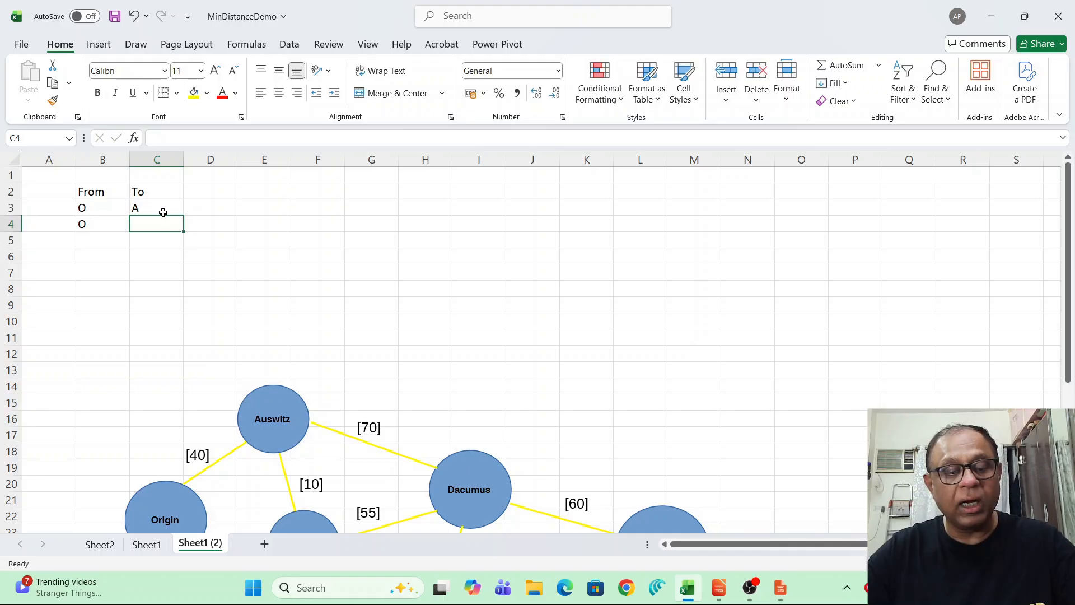
type("B")
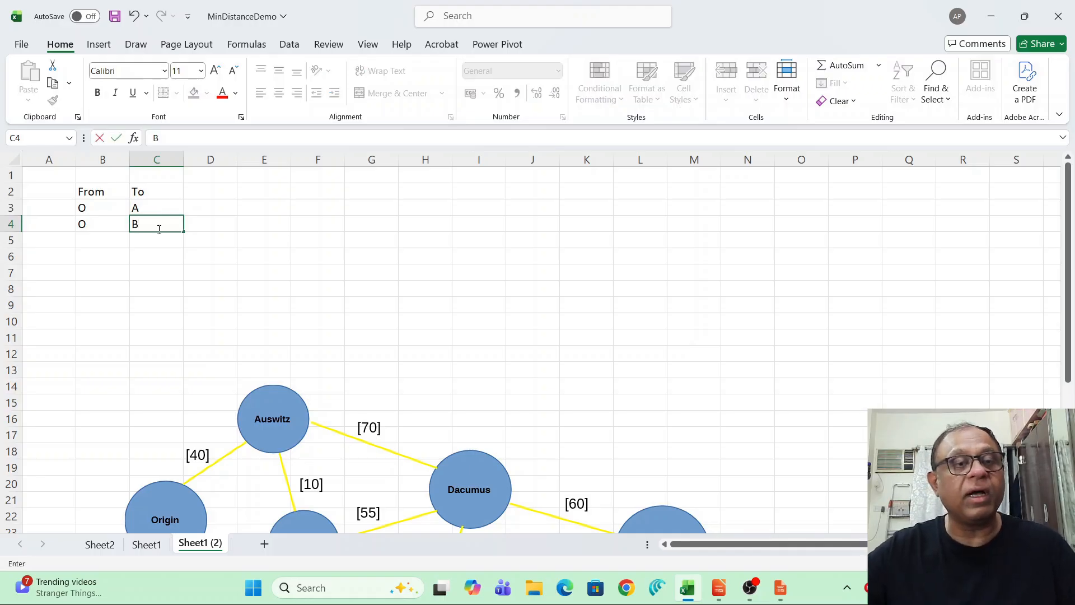
Step: Add the Origin-to-Creznek link in row 5, with O in the From column and C in the To column
left_click(108, 244)
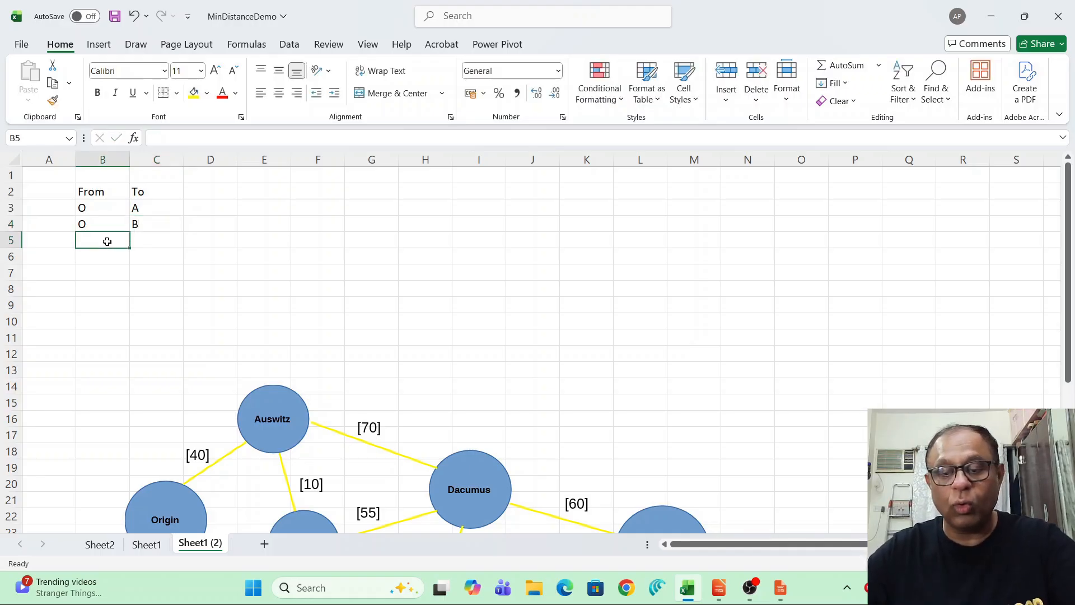
type("O")
left_click(148, 239)
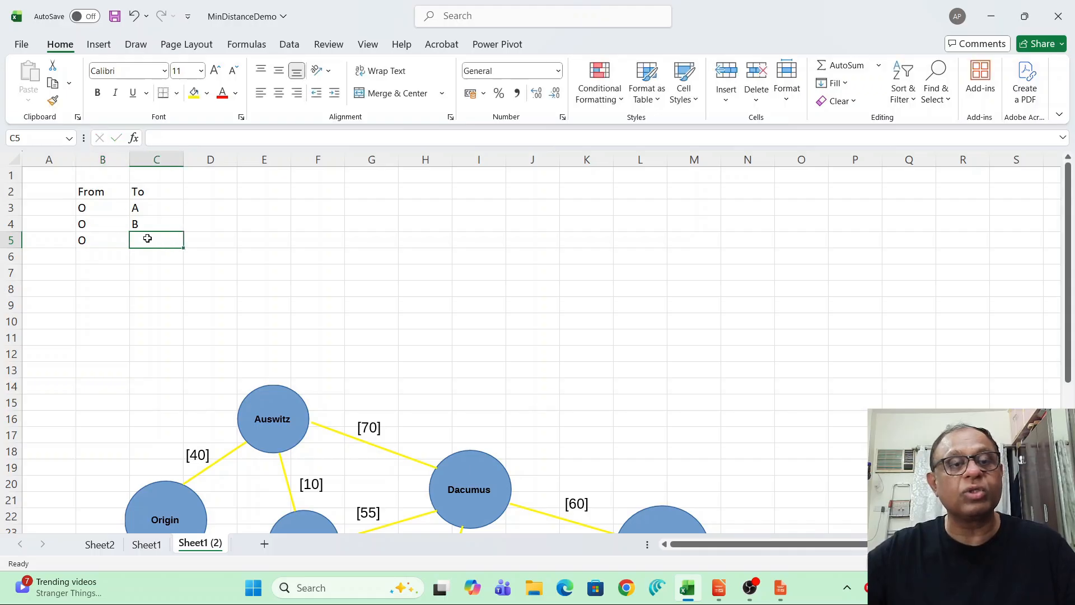
type("C")
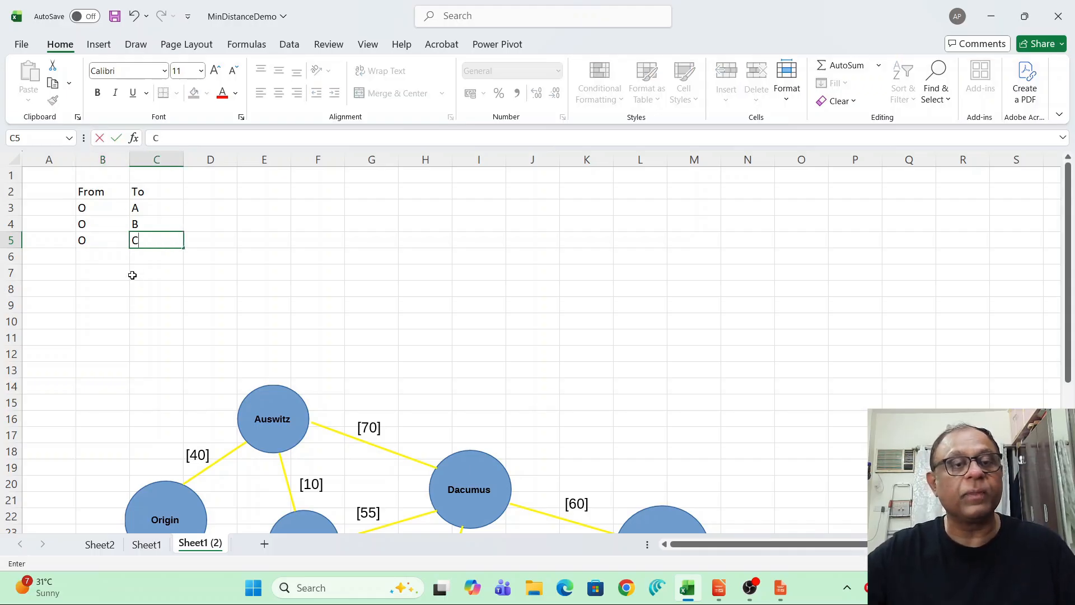
Step: Enter A as the From node in cells B6 and B7 for the links leaving Auswitz
scroll(123, 268, "down", 2)
scroll(122, 268, "up", 2)
left_click(94, 258)
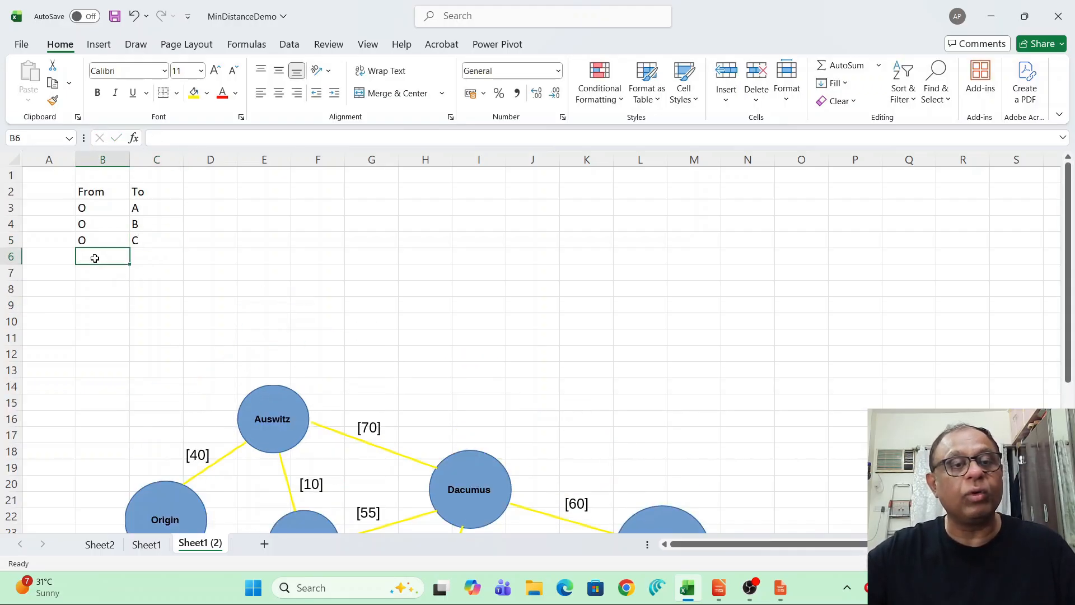
type("A")
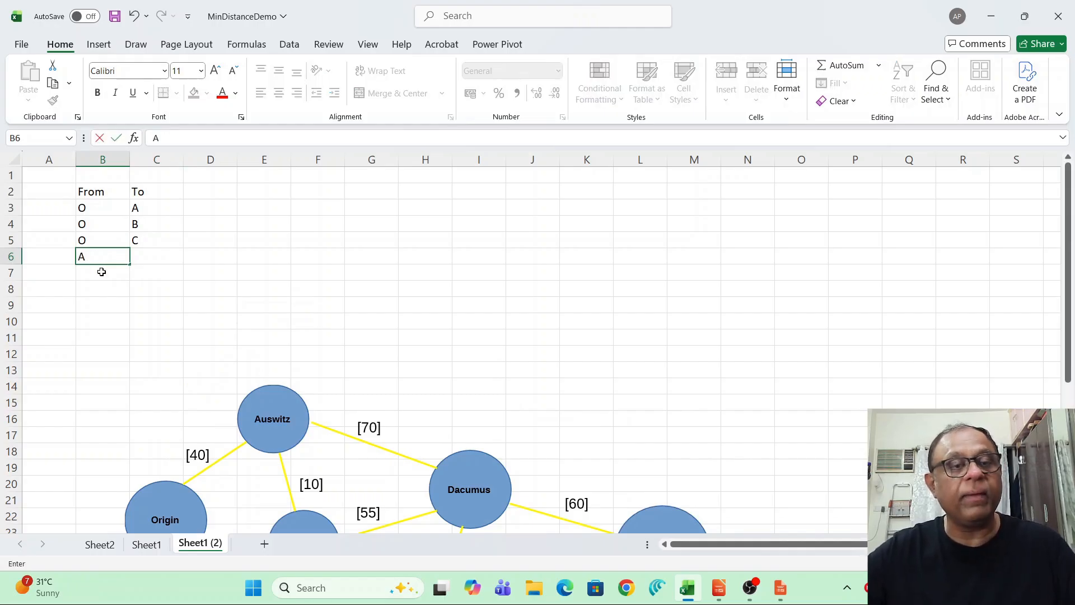
left_click(101, 272)
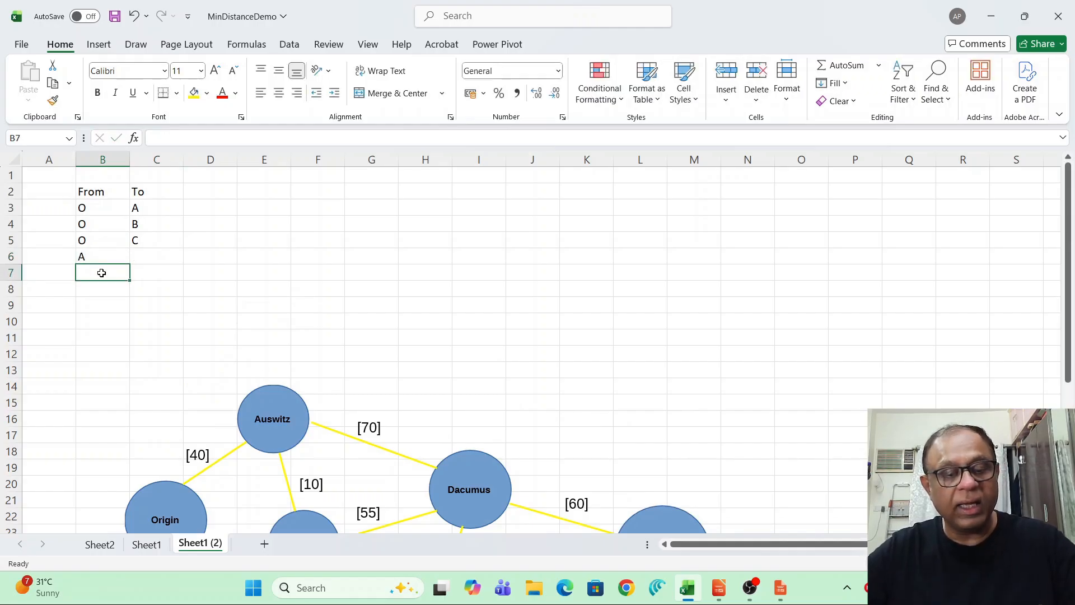
type("A")
Step: Enter B in C6 and D in C7 as the To nodes of the two Auswitz links
left_click(149, 251)
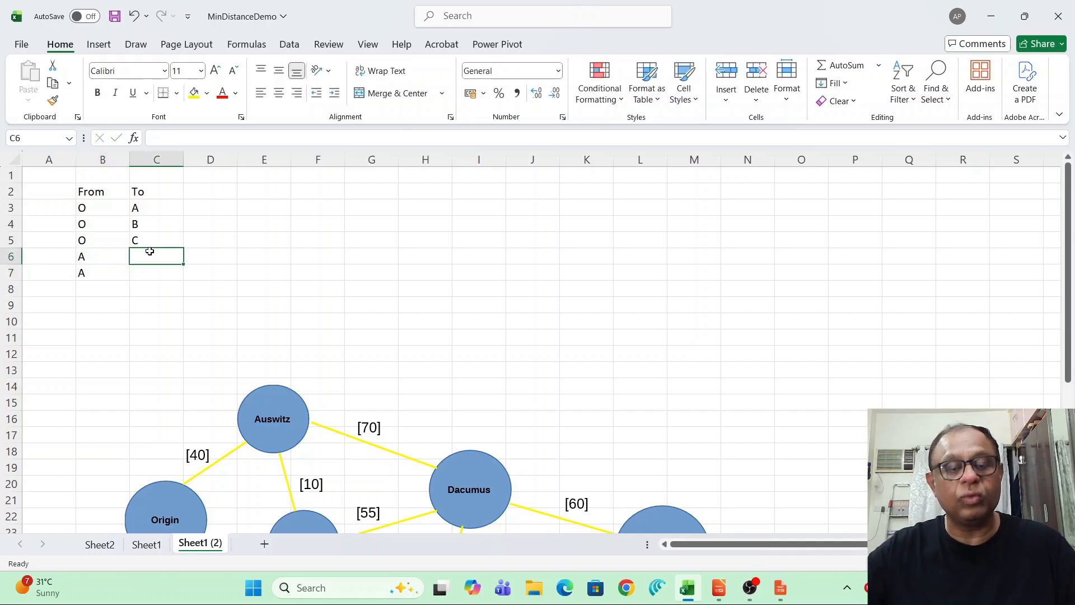
type("B")
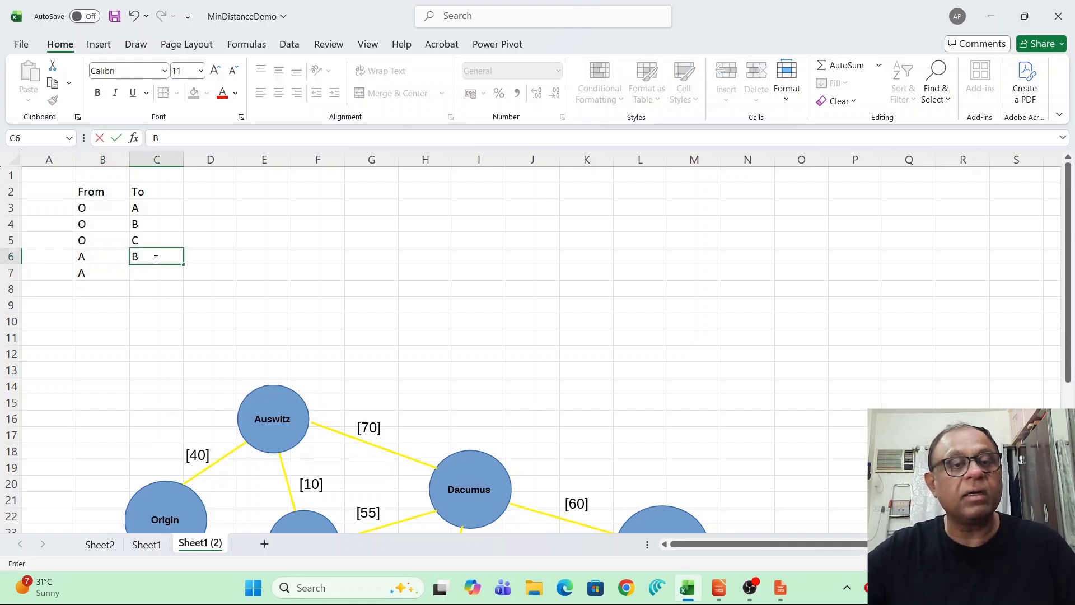
left_click(151, 276)
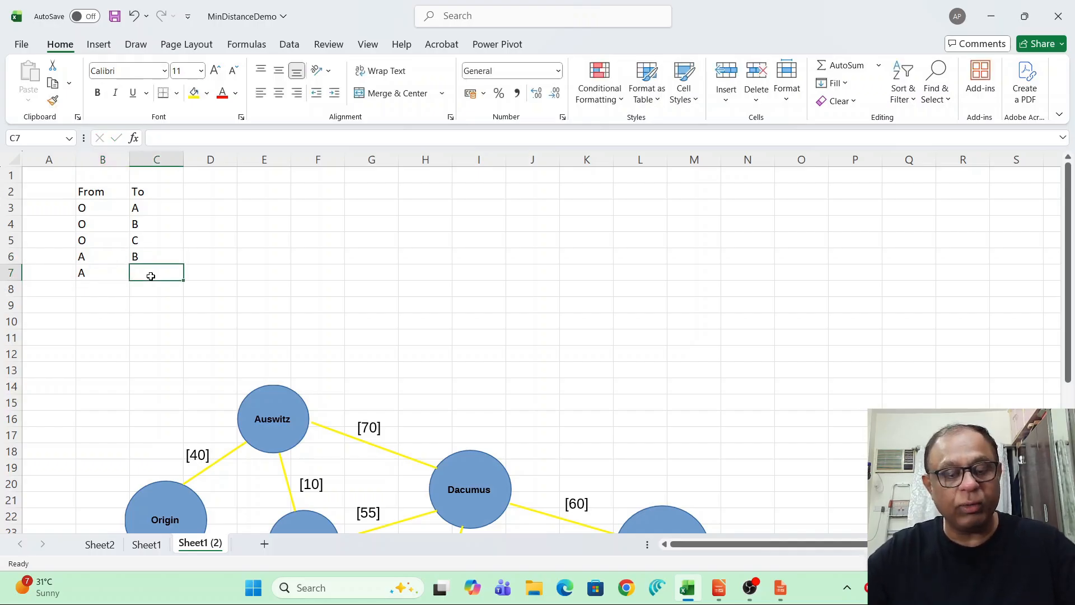
type("C")
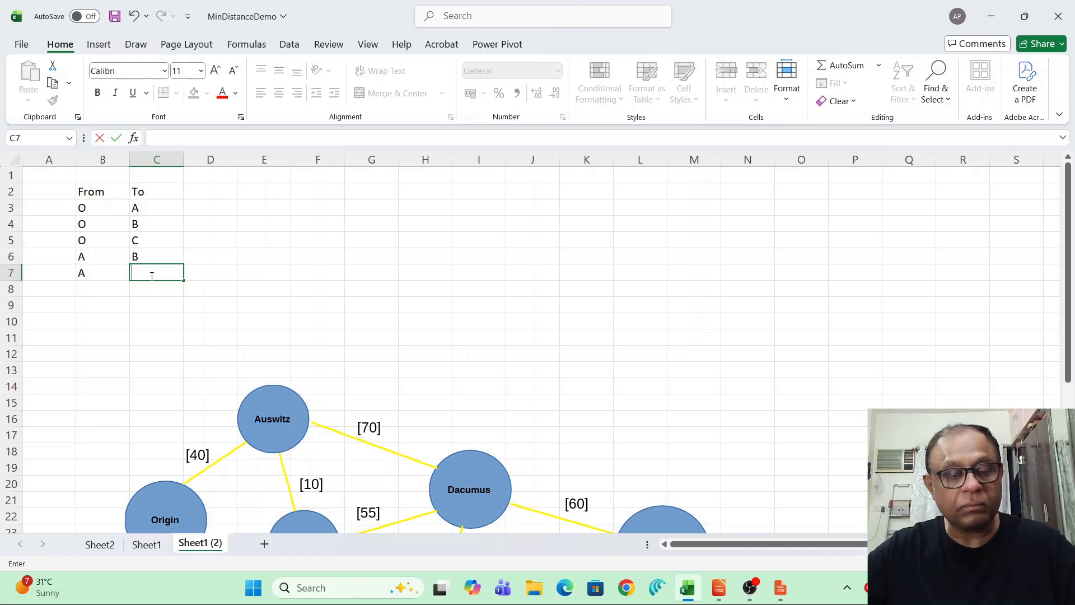
type("D")
key("Return")
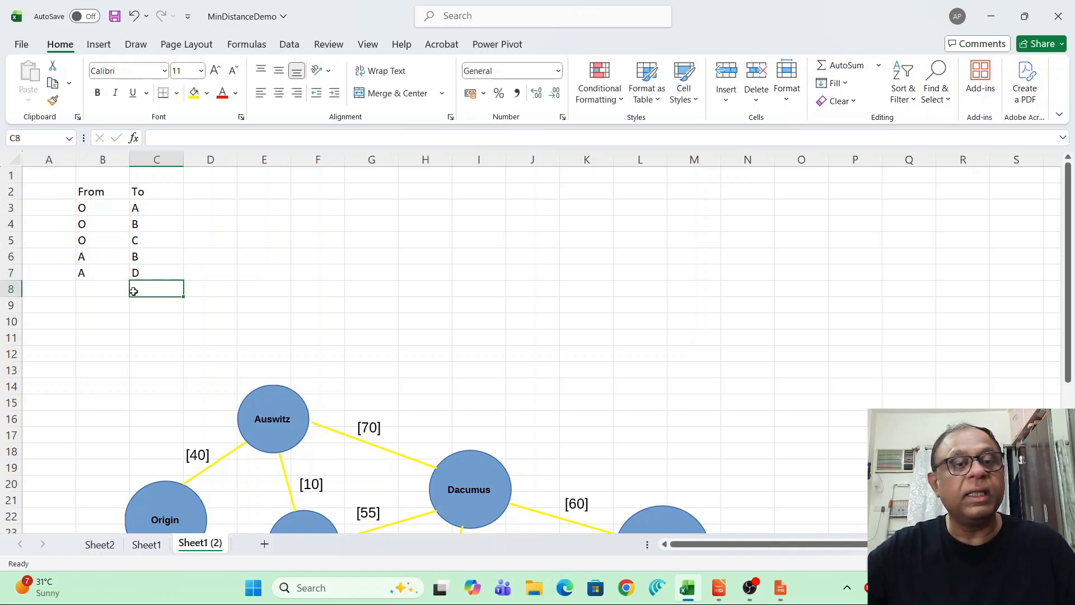
Step: Add the Bustad-to-Creznek link in row 8, with B as From and C as To
left_click(102, 298)
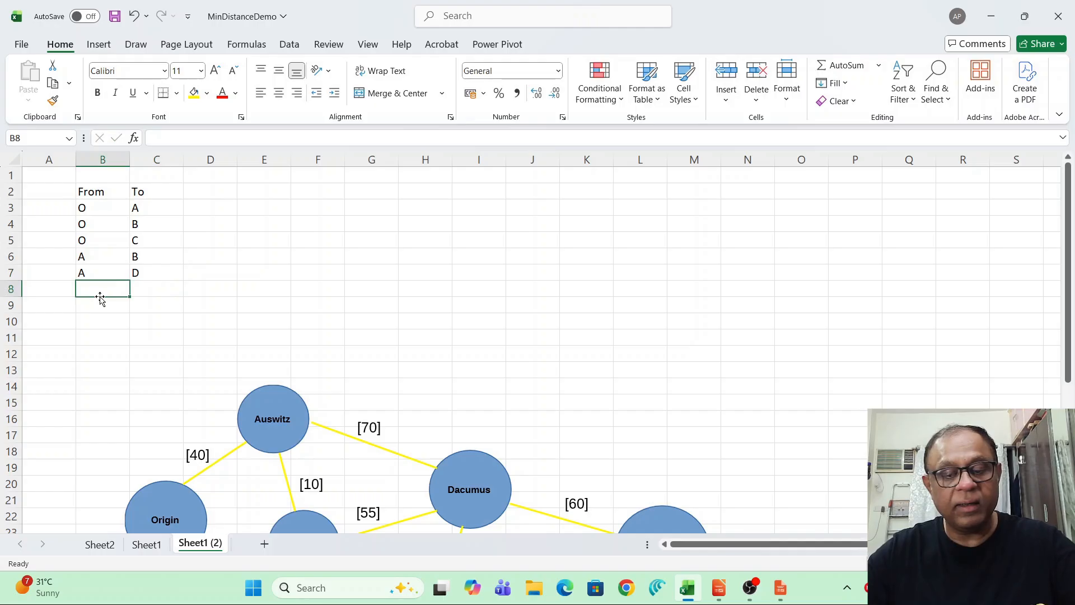
type("B")
left_click(155, 286)
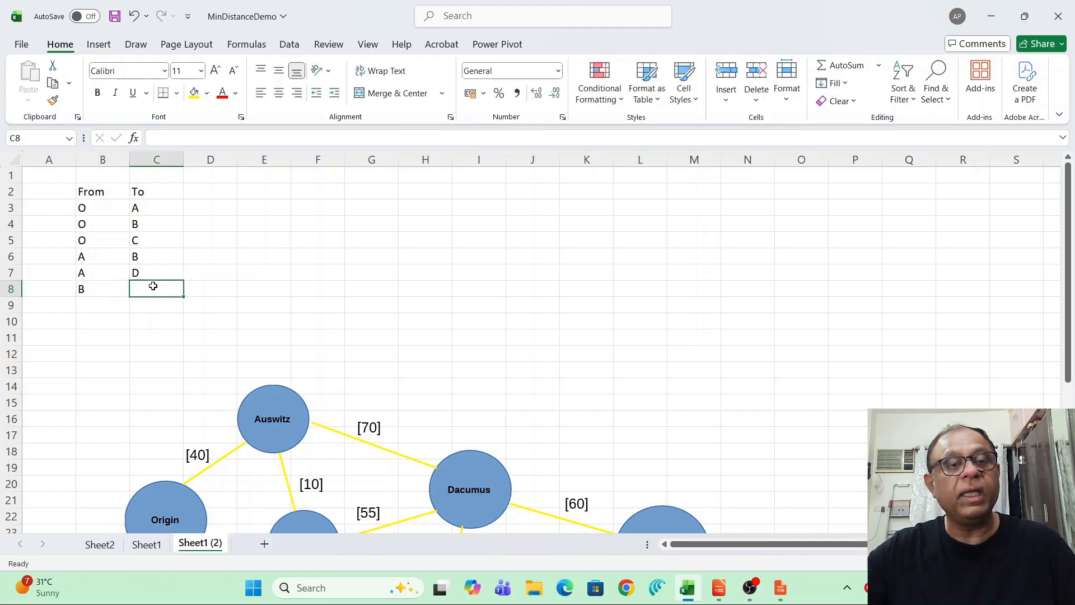
type("C")
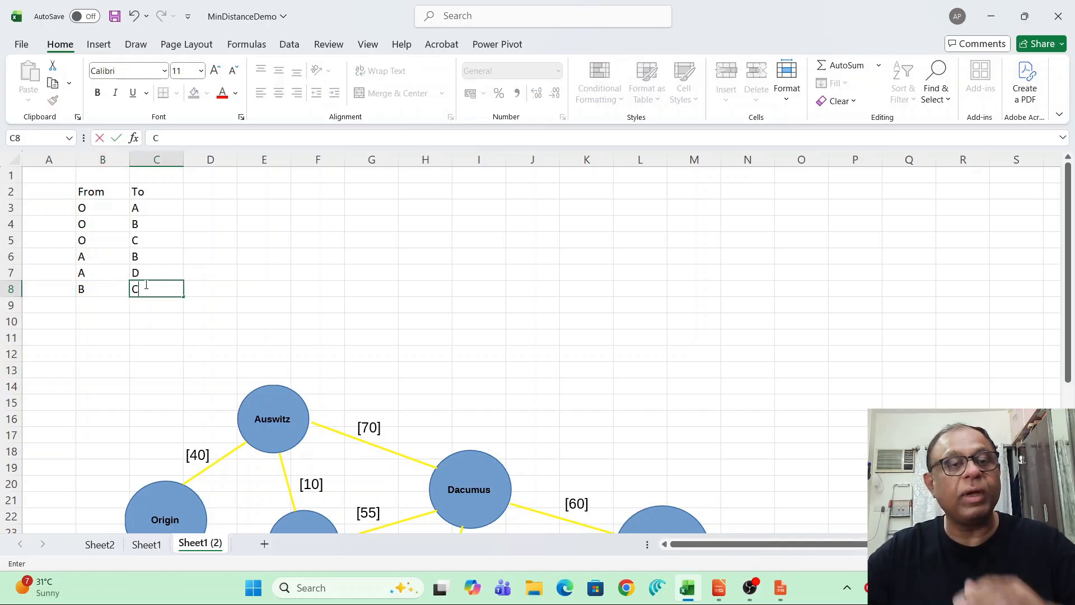
Step: Add the Bustad-to-Dacumus link in row 9, with B as From and D as To, checking Bustad's connections in the diagram
scroll(137, 257, "down", 1)
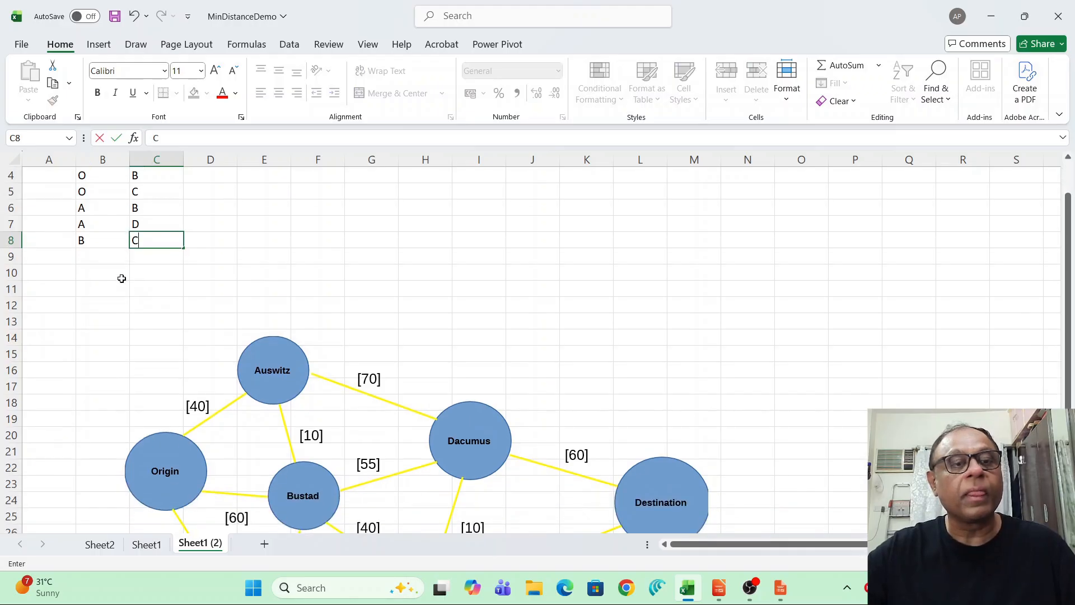
left_click(98, 255)
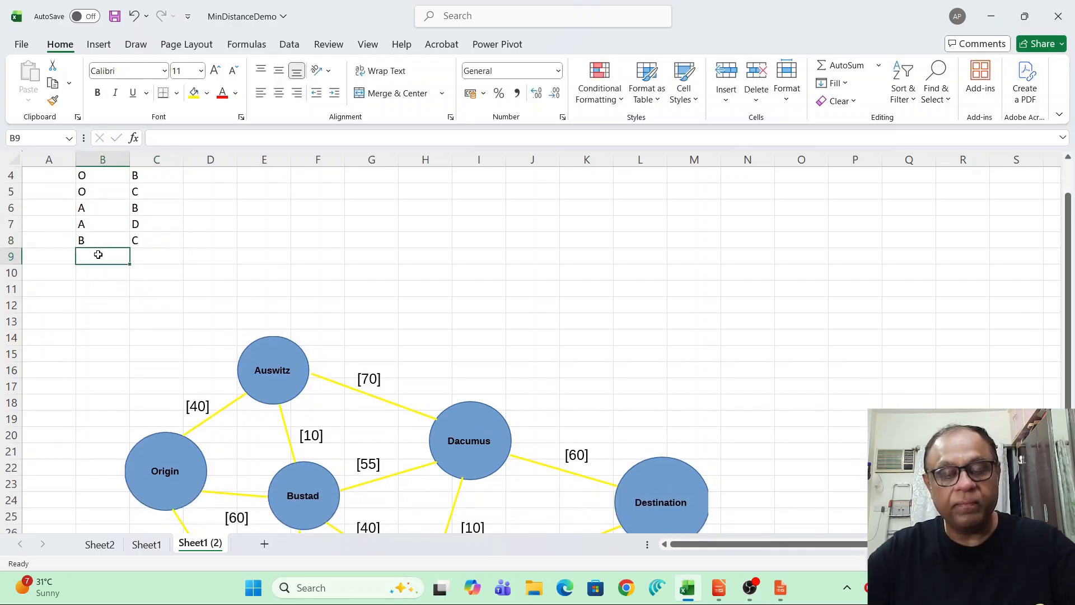
type("B")
scroll(101, 264, "down", 2)
scroll(112, 235, "up", 3)
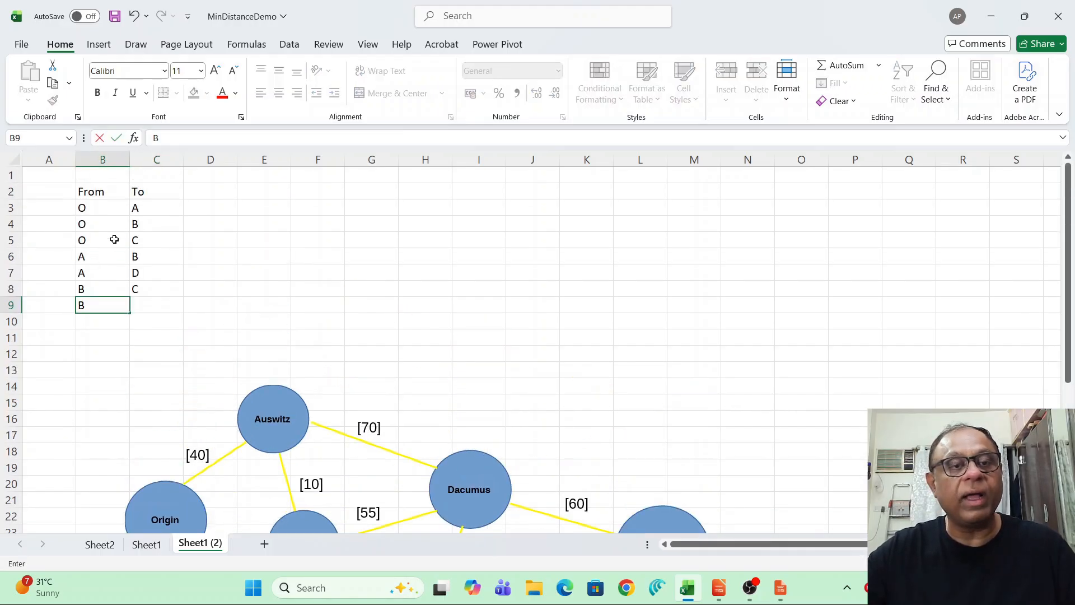
left_click(150, 309)
type("D")
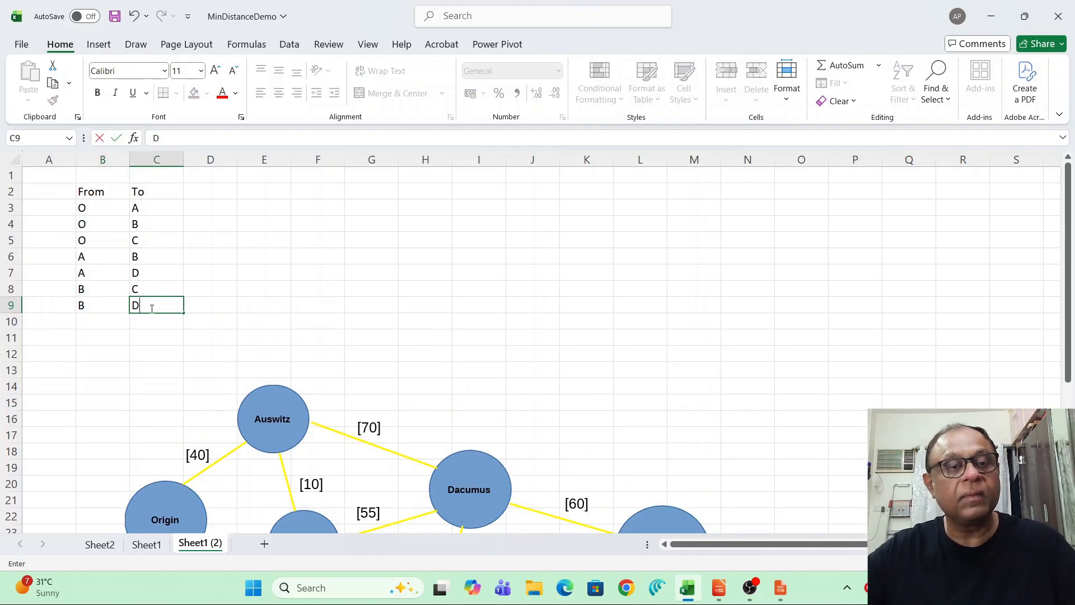
scroll(140, 356, "down", 2)
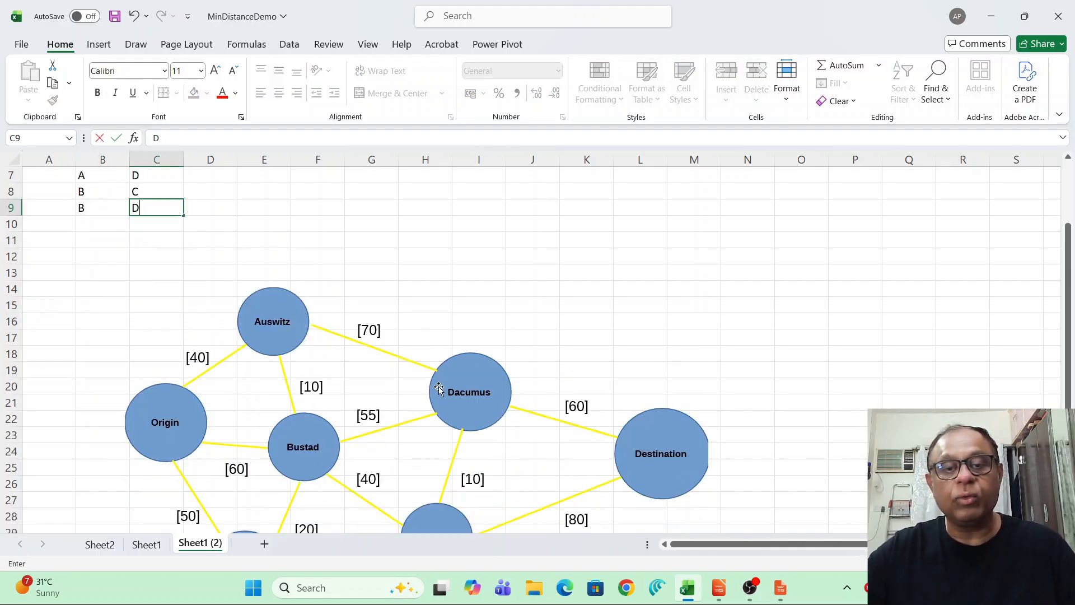
scroll(359, 397, "down", 1)
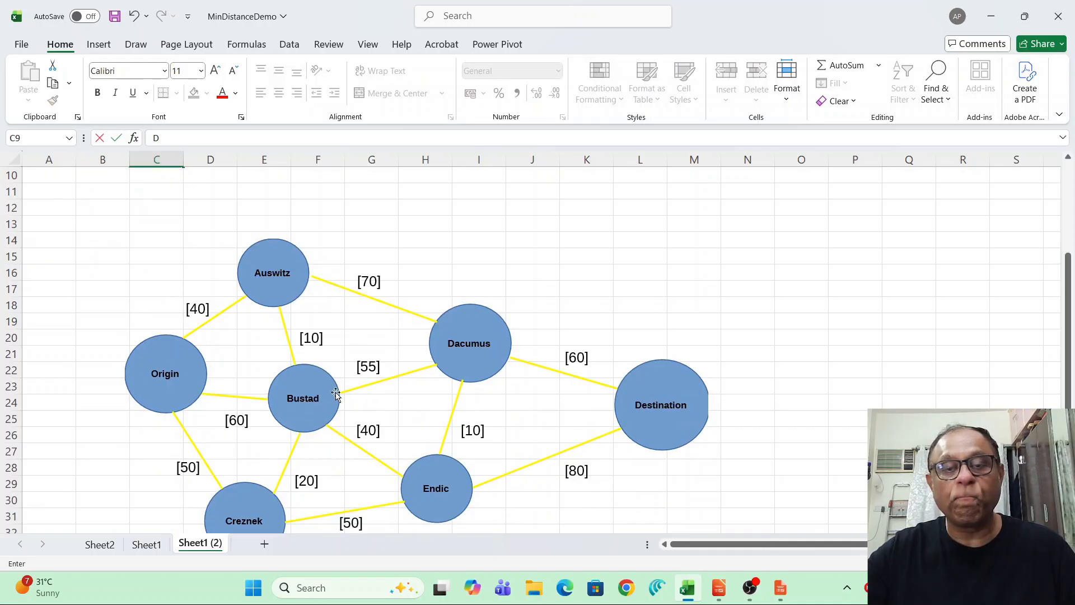
Step: Move the two Bustad links in B8:C9 down one row to B9:C10, leaving row 8 empty
scroll(371, 465, "up", 3)
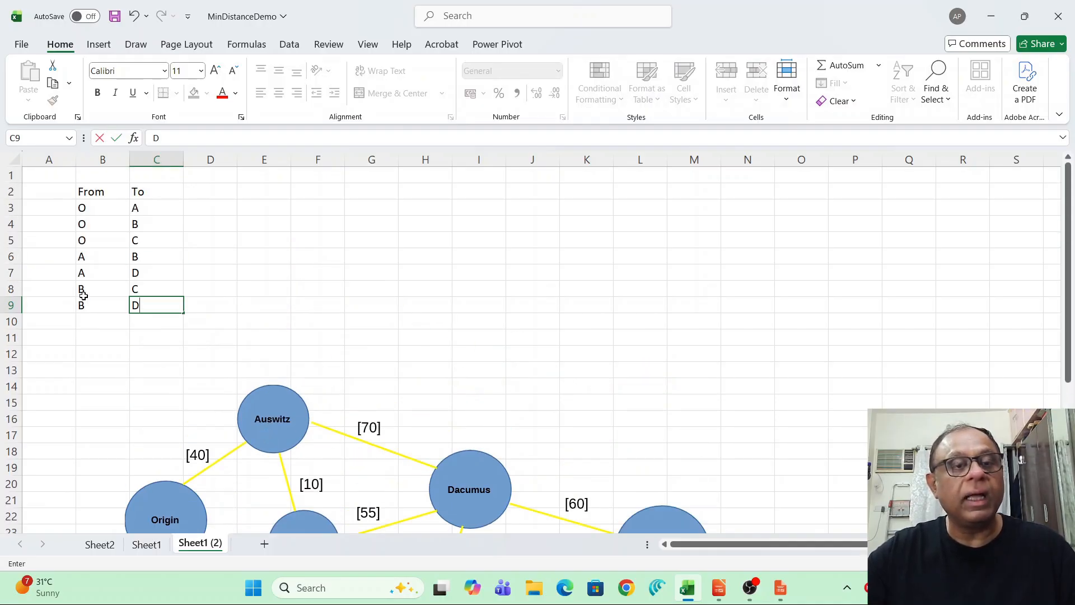
left_click_drag(84, 289, 158, 306)
left_click(101, 340)
left_click(240, 307)
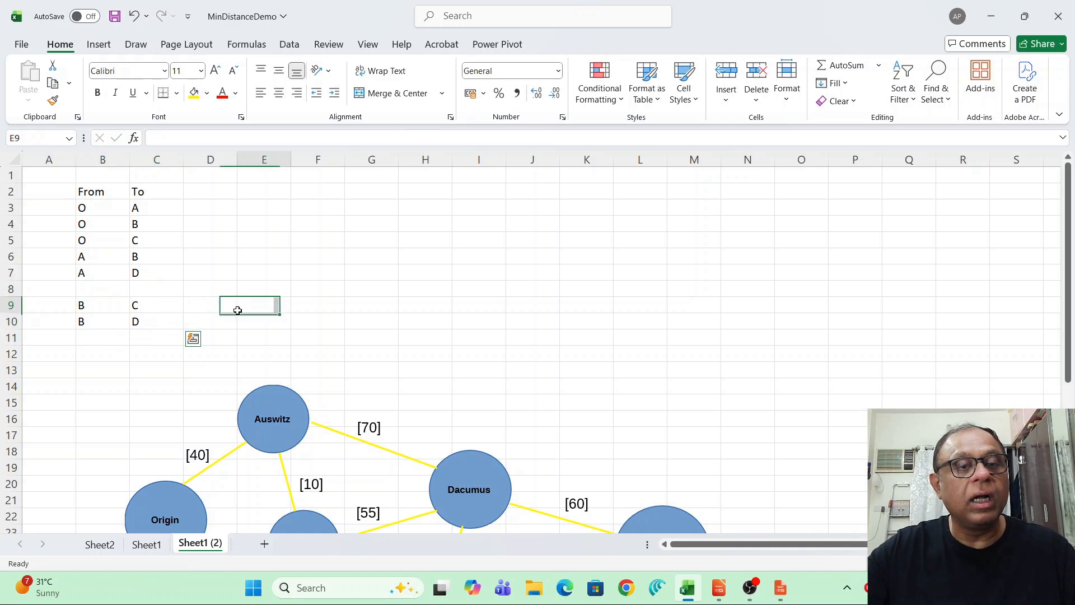
Step: Add the Bustad-to-Auswitz link in row 8, with B as From and A as To
left_click(91, 290)
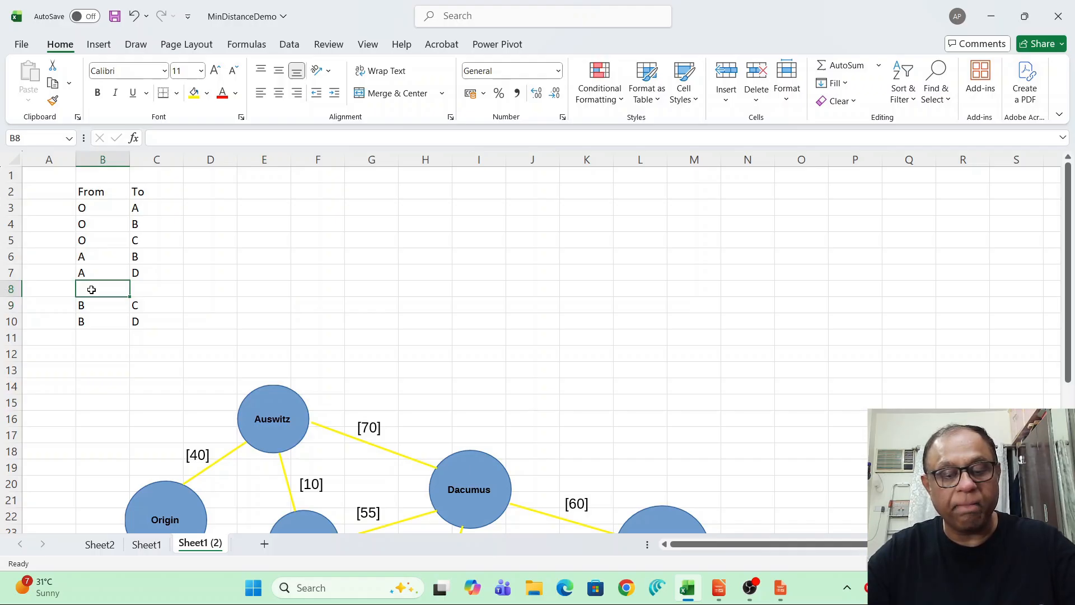
type("B")
left_click(156, 288)
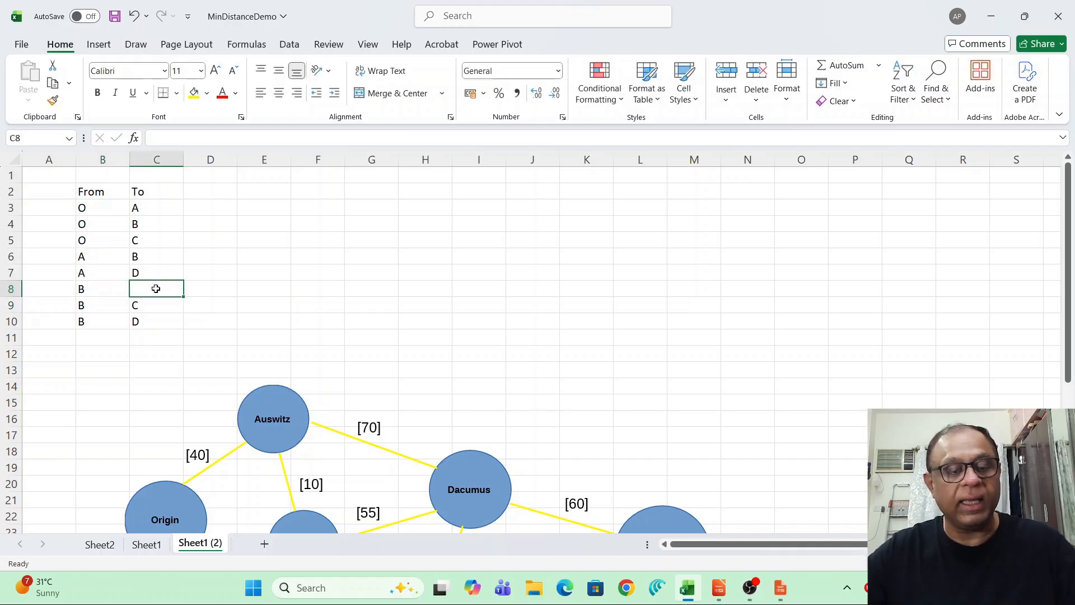
type("A")
left_click(152, 333)
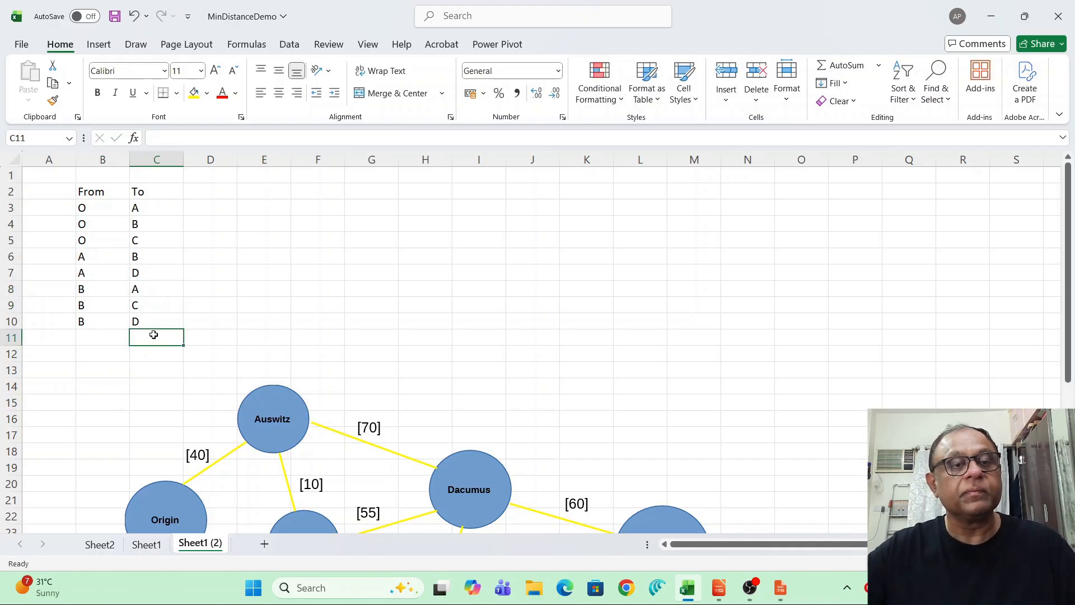
Step: Check Bustad's connections in the diagram and add the Bustad-to-Endic link in row 11, with B as From and E as To
scroll(153, 333, "down", 1)
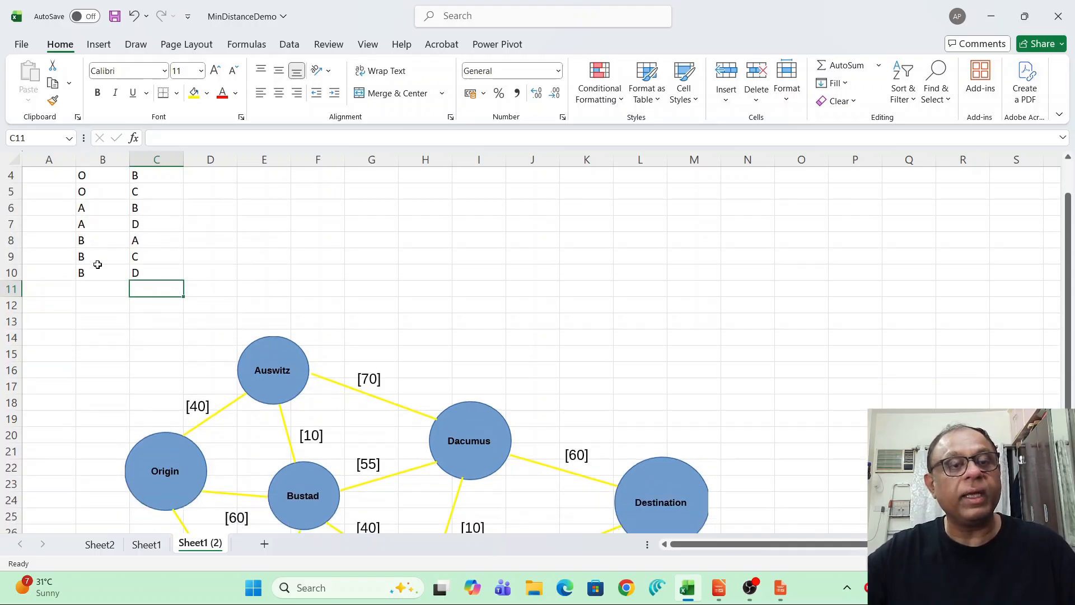
scroll(308, 415, "down", 1)
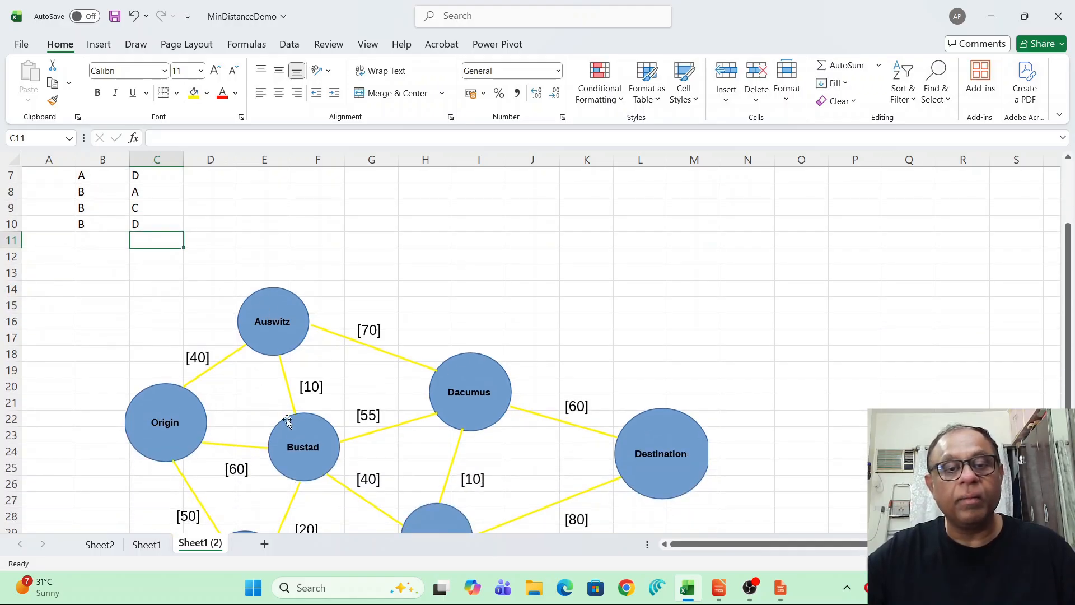
scroll(322, 442, "down", 1)
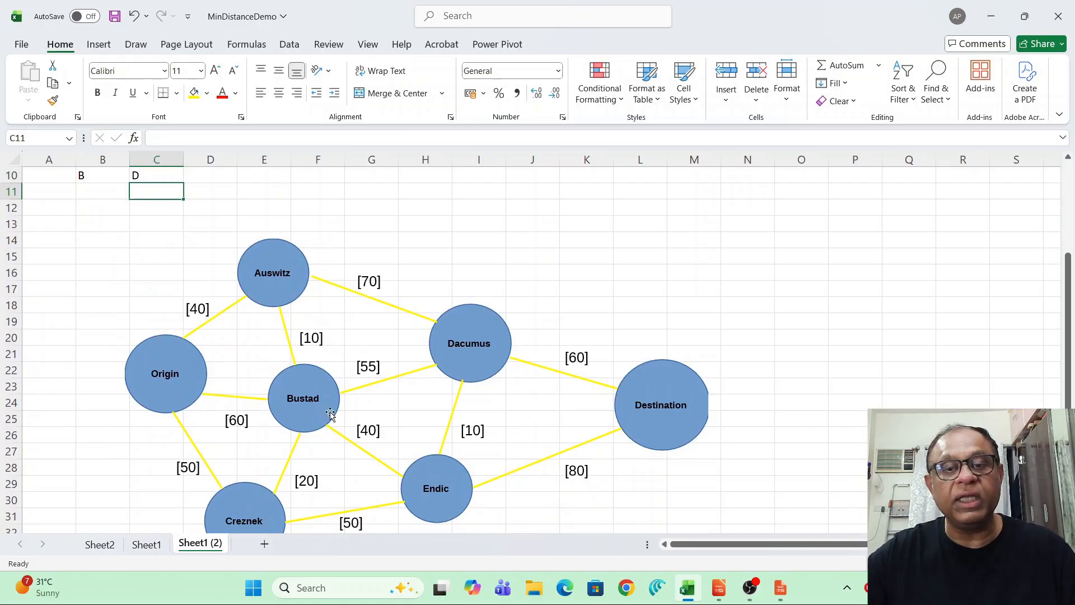
scroll(175, 236, "up", 3)
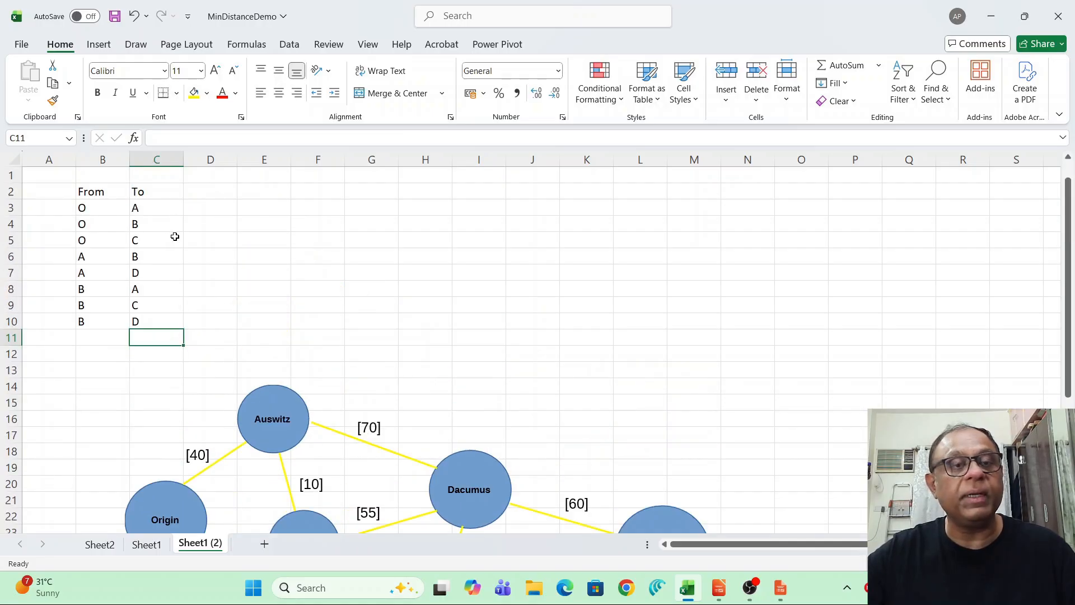
left_click(102, 342)
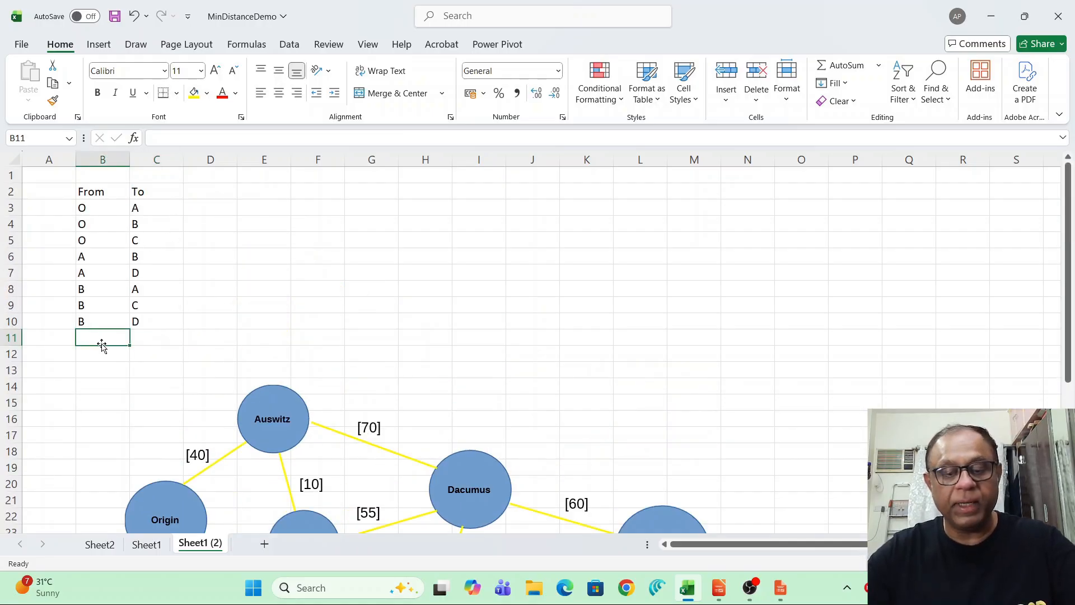
type("B")
left_click(135, 343)
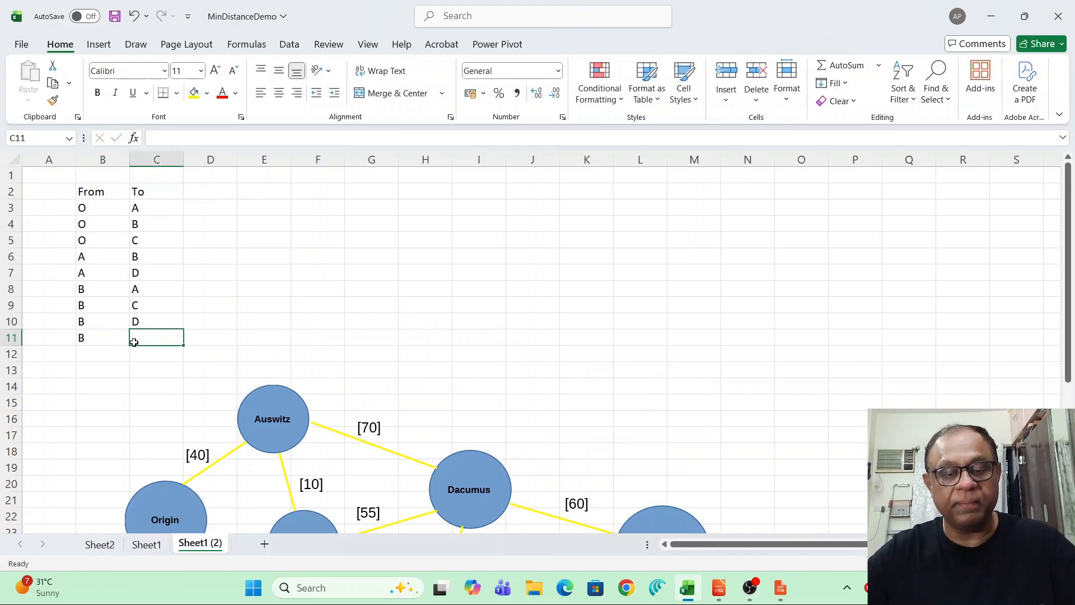
type("E")
left_click(127, 365)
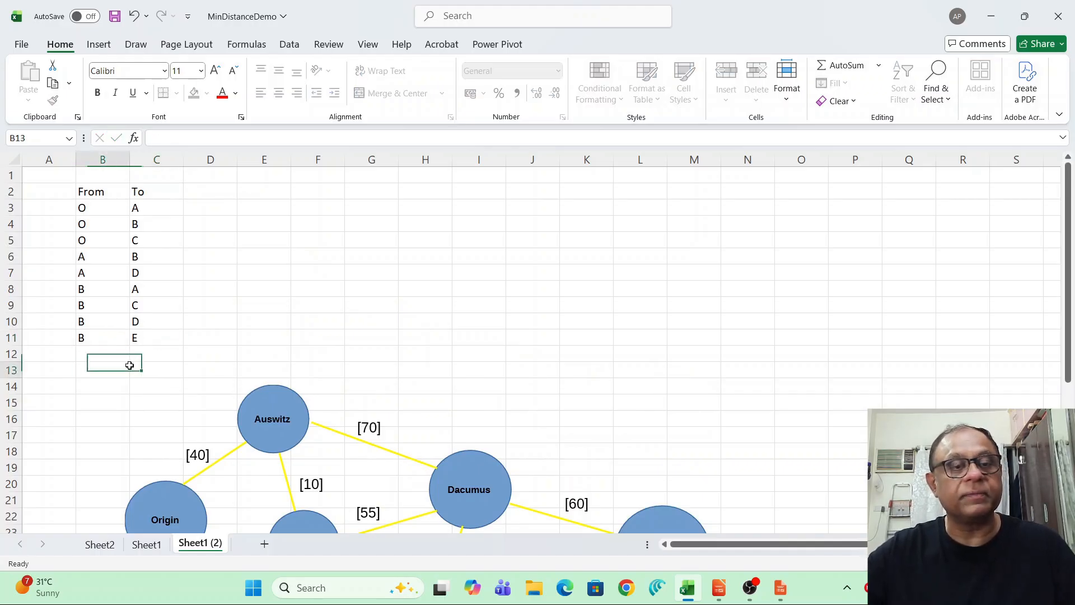
Step: Add the Creznek-to-Bustad link in row 12, with C as From and B as To, checking Creznek's connections in the diagram
scroll(129, 364, "down", 2)
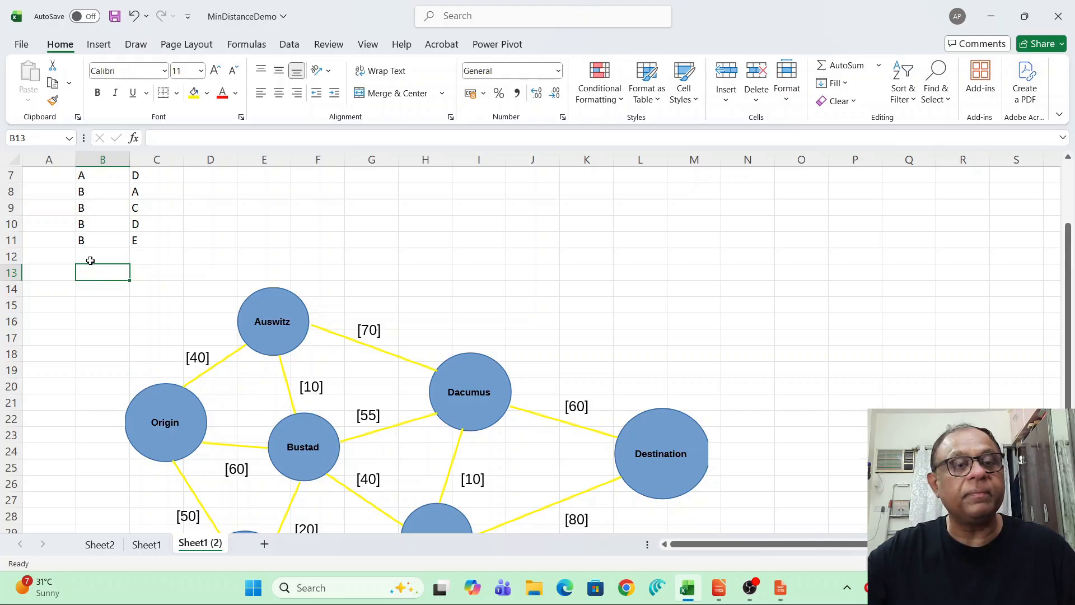
left_click(90, 260)
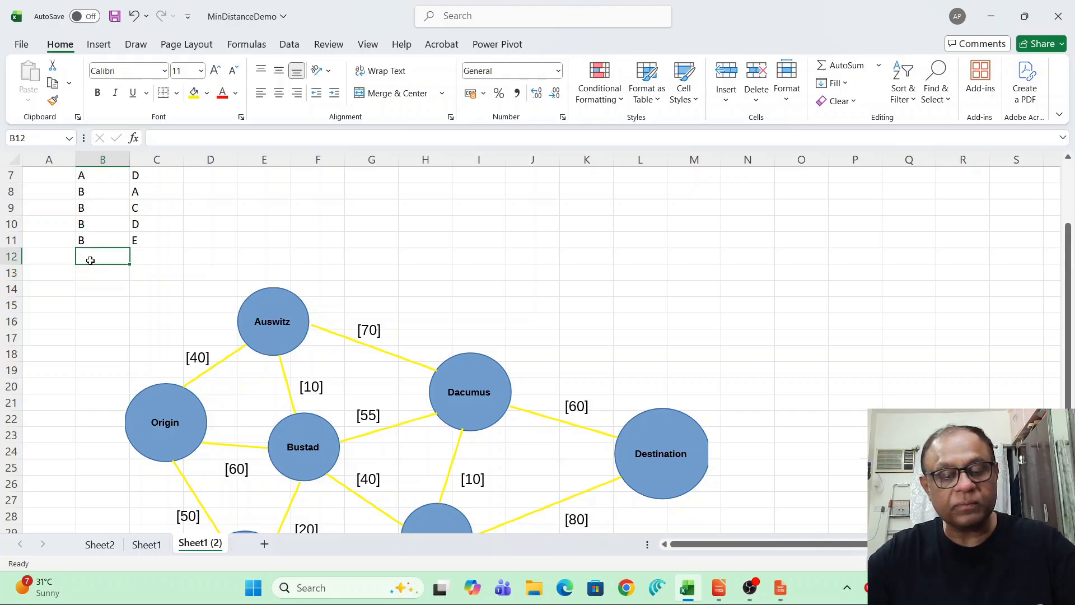
type("C")
left_click(94, 289)
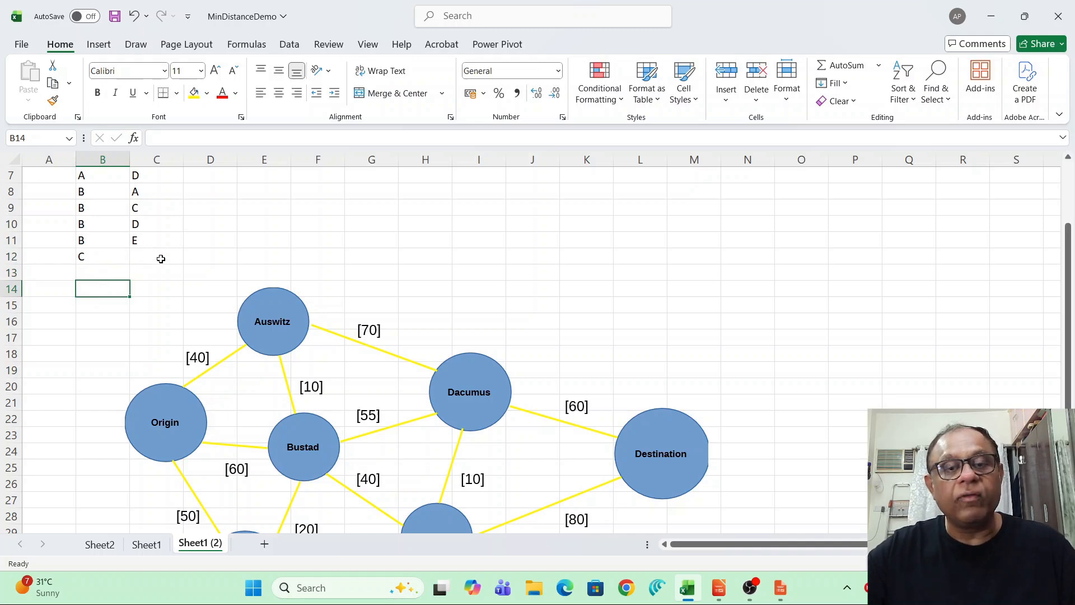
left_click(160, 259)
scroll(159, 259, "down", 2)
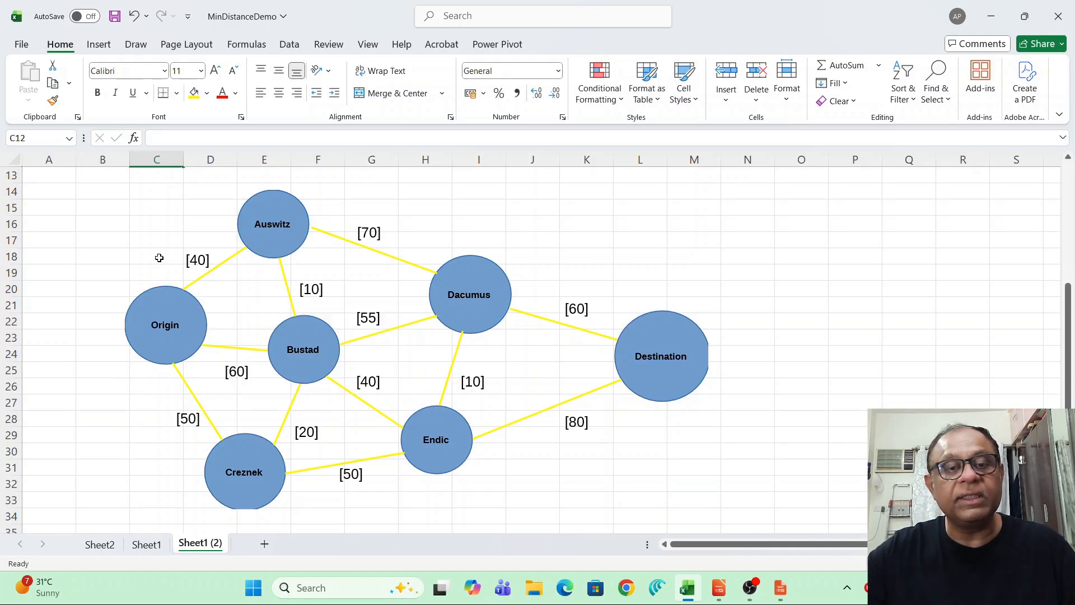
scroll(159, 258, "up", 3)
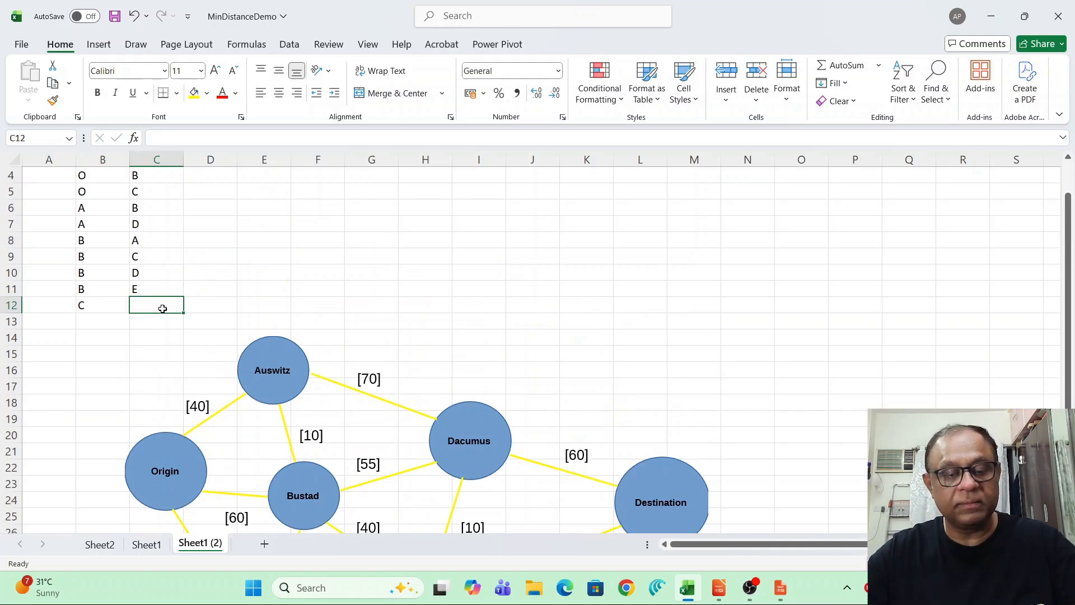
type("B")
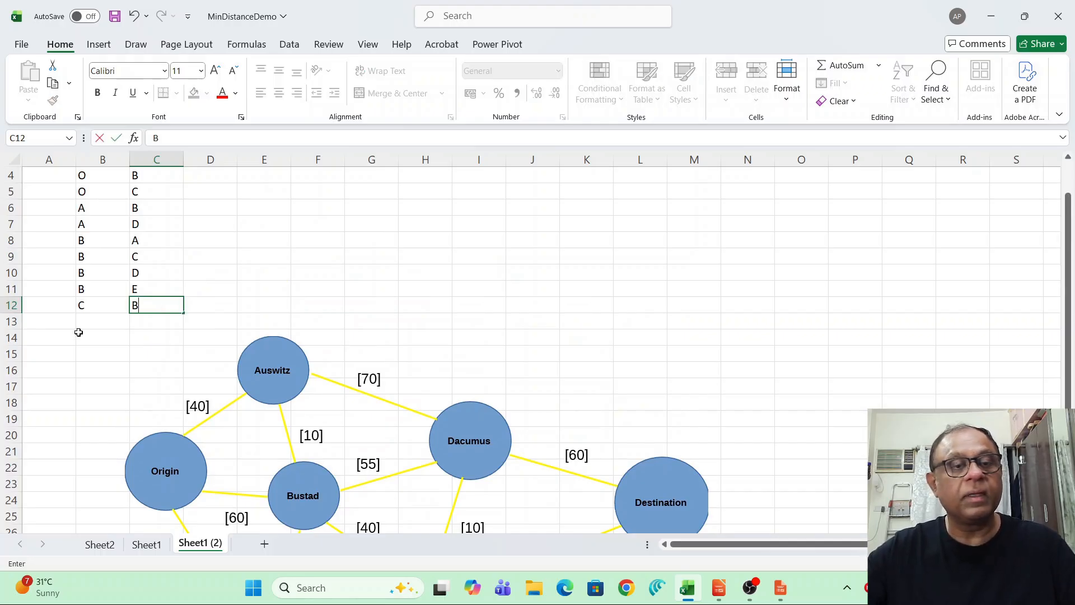
Step: Add the Creznek-to-Endic link in row 13, with C as From and E as To
left_click(96, 323)
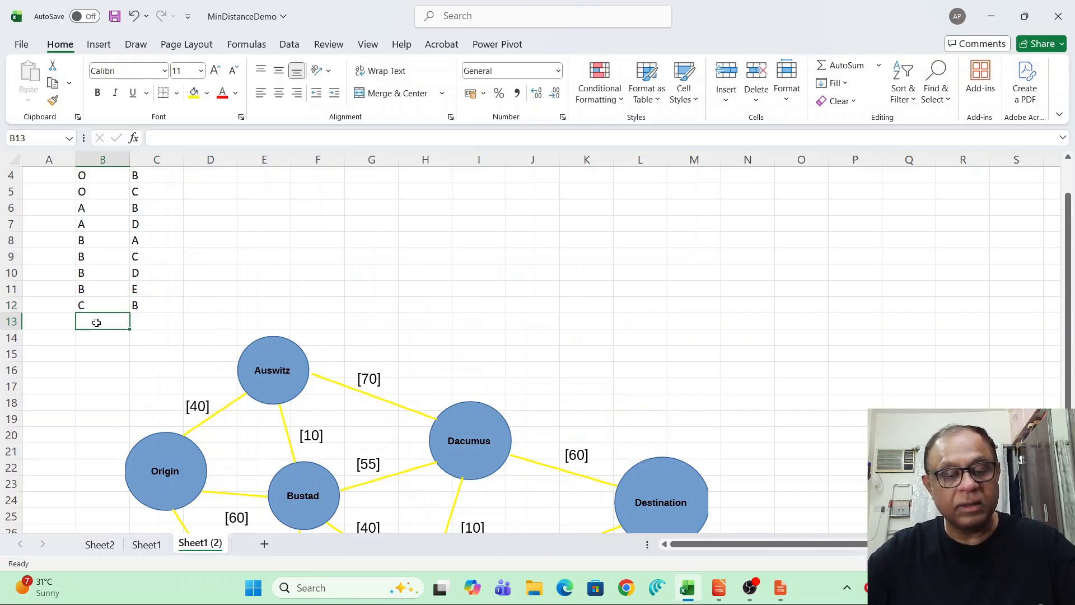
type("C")
scroll(97, 338, "down", 2)
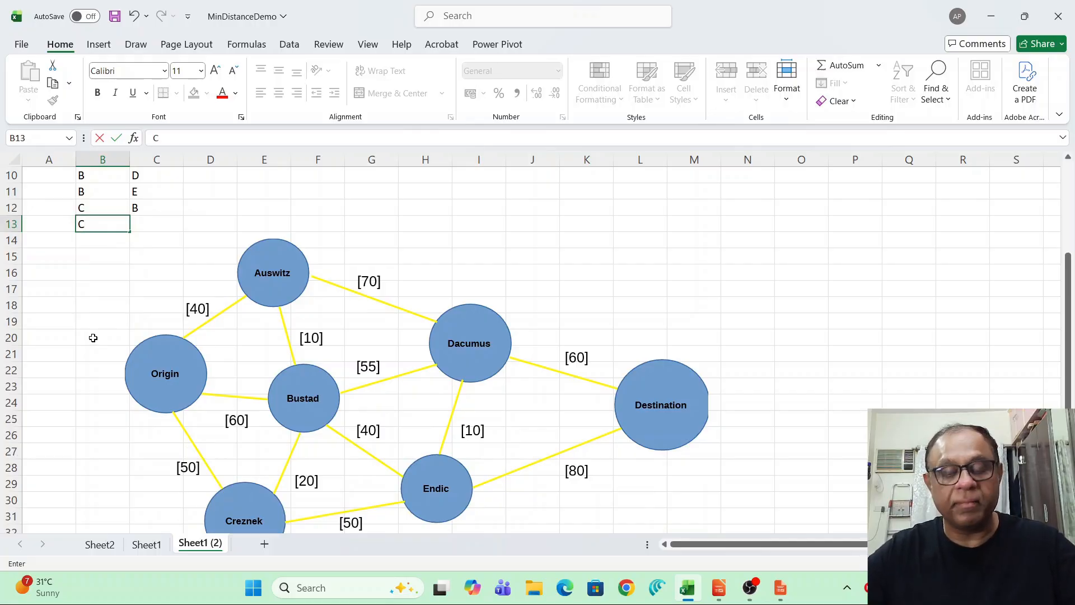
key("Tab")
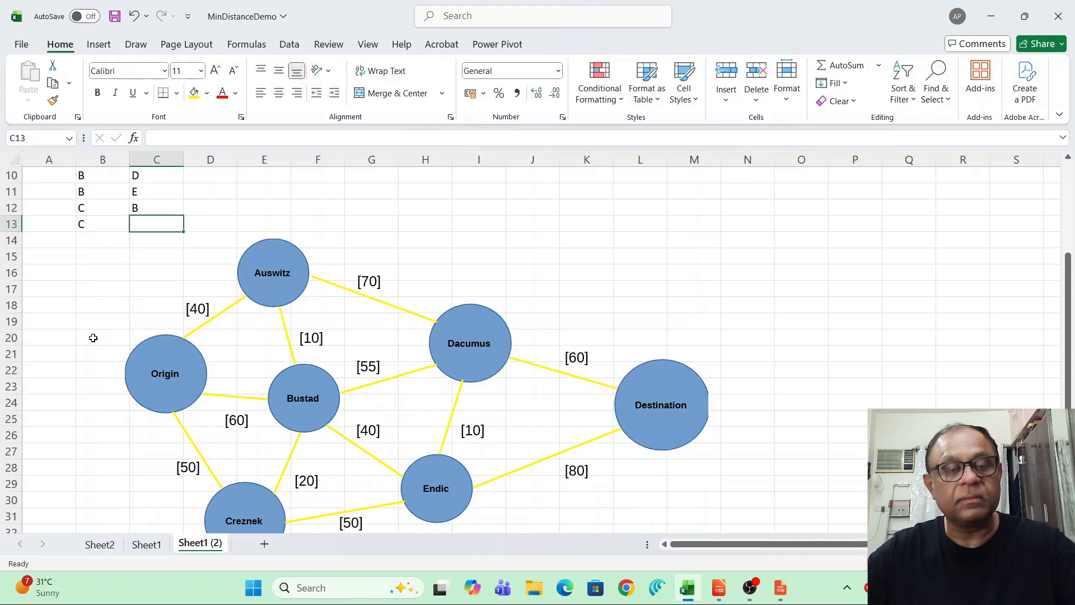
type("E")
left_click(78, 273)
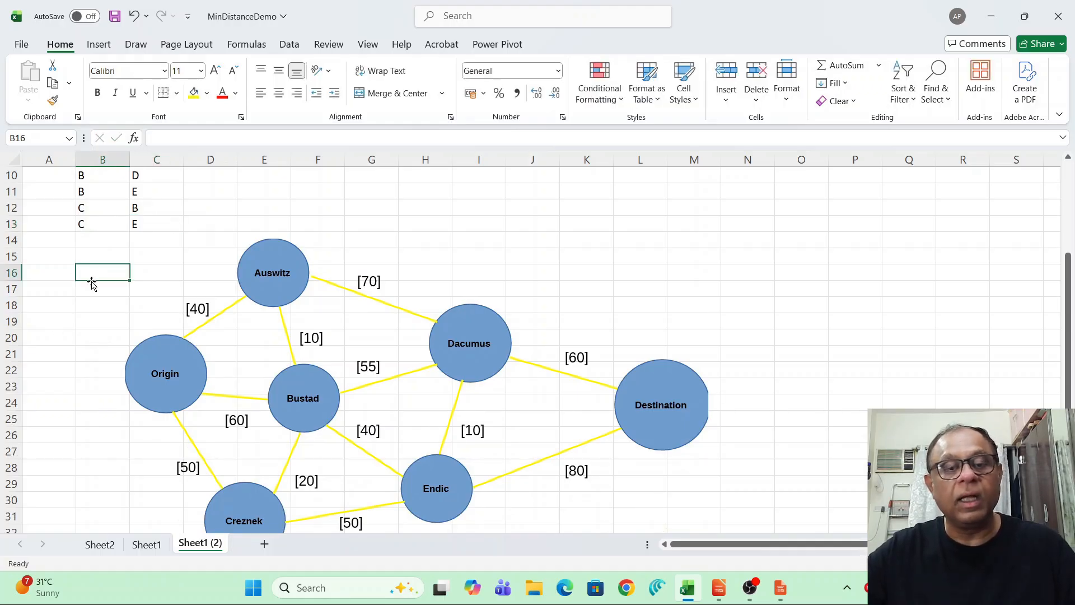
Step: Add the Dacumus-to-Destination link in row 14, with D as From and T as To
scroll(92, 284, "down", 1)
scroll(93, 284, "up", 3)
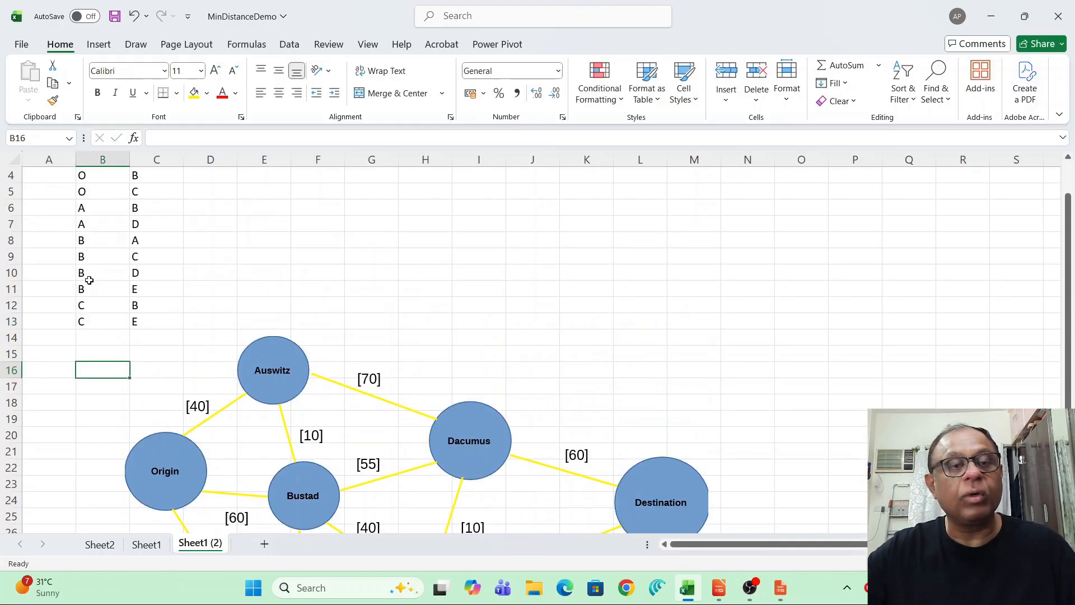
left_click(94, 340)
type("D")
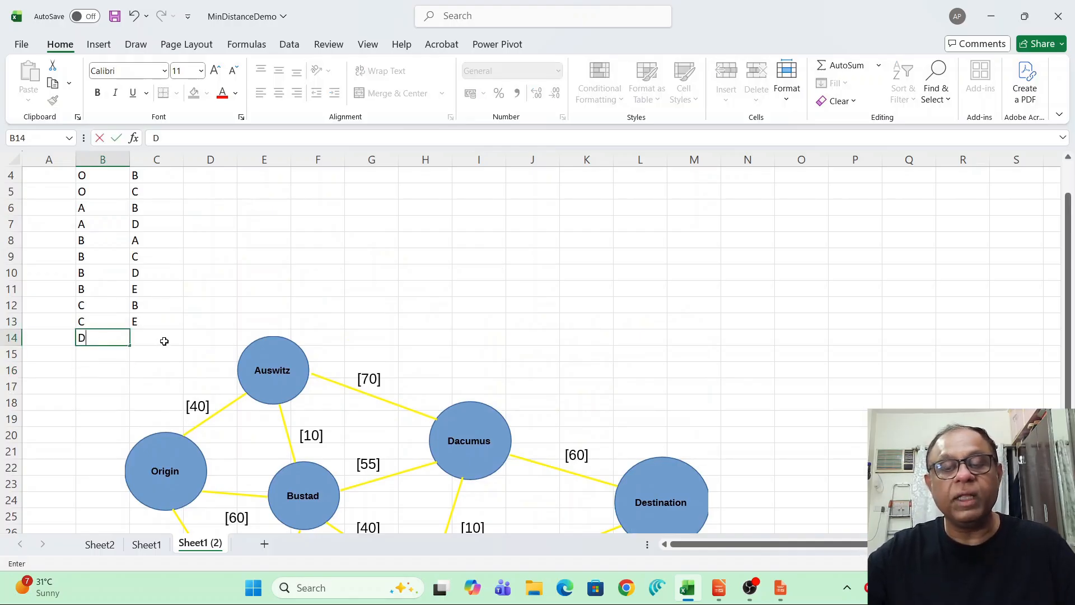
left_click(163, 339)
type("To")
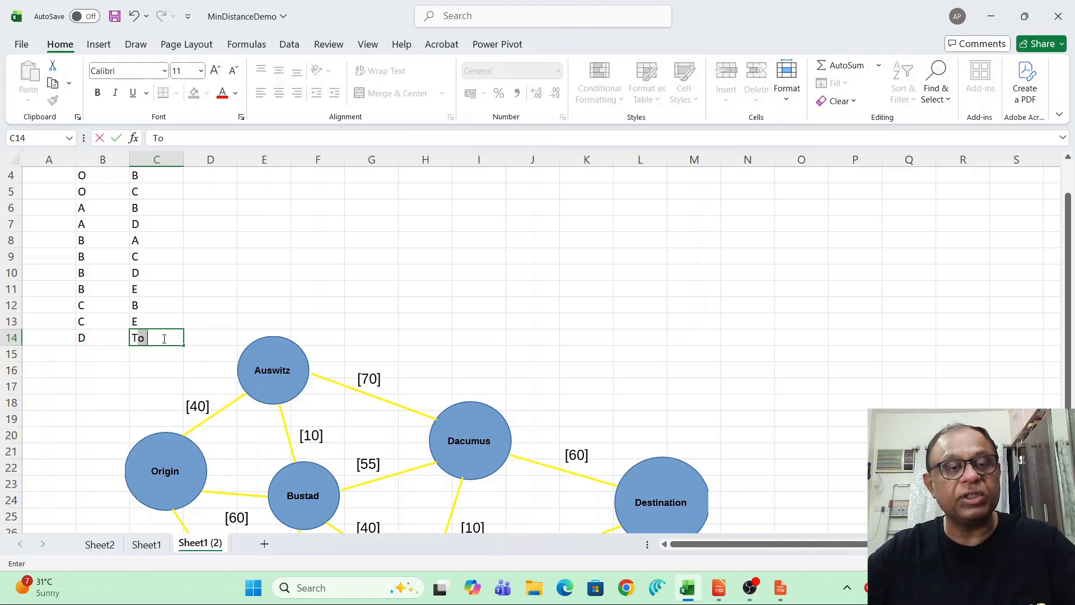
key("BackSpace")
key("Return")
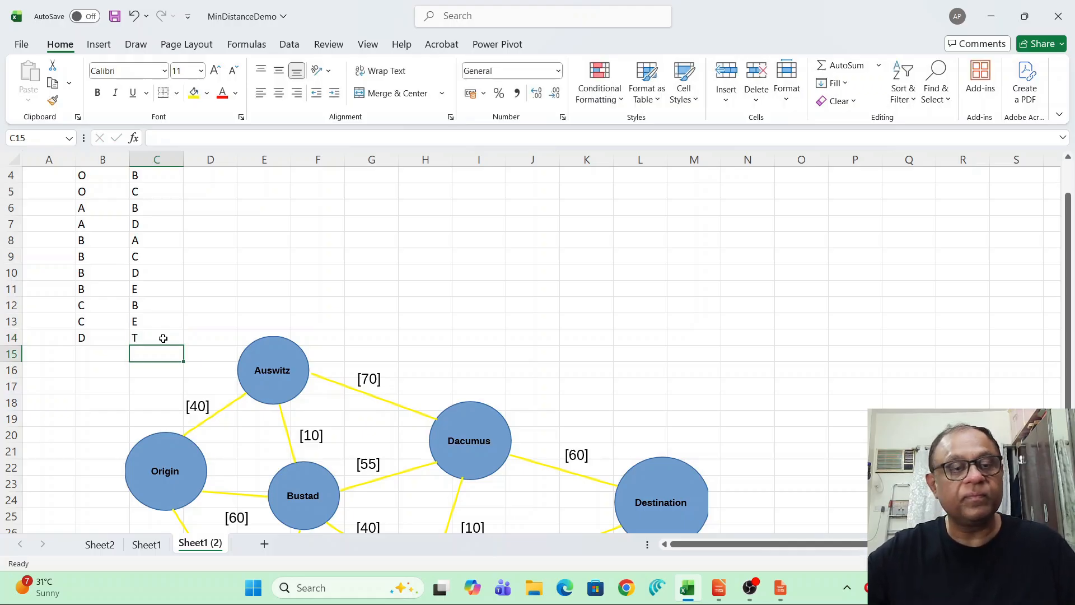
Step: Add the Dacumus-to-Endic link in row 15, with D as From and E as To
left_click(80, 354)
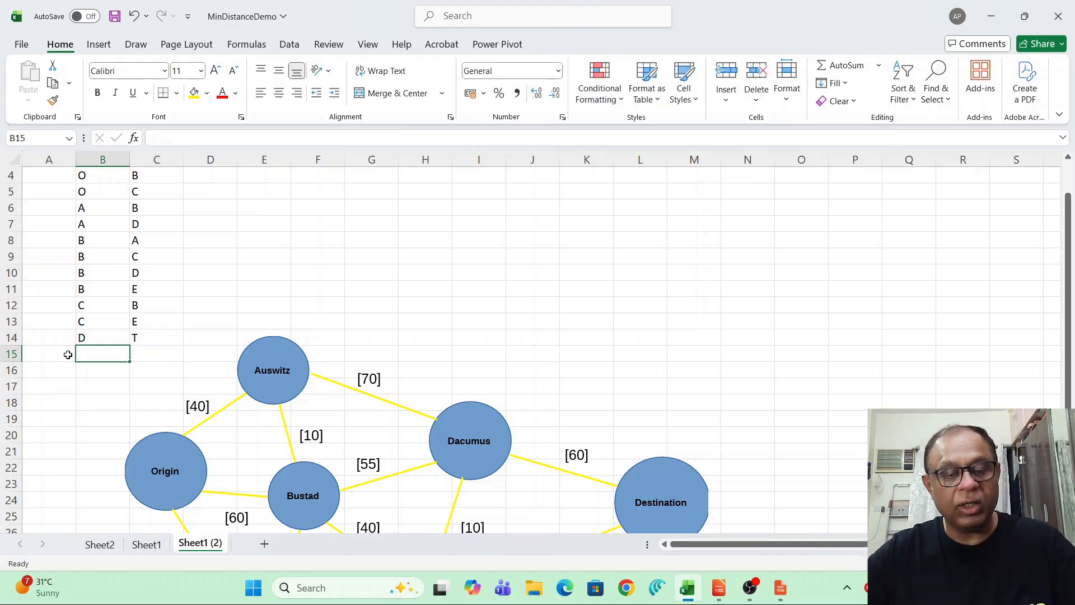
type("D")
left_click(167, 358)
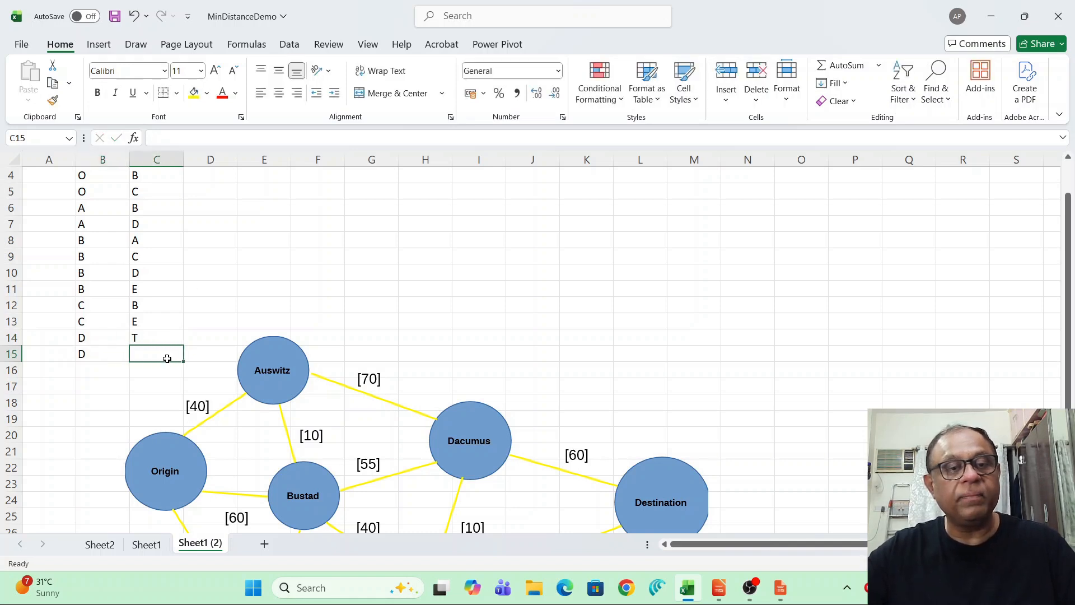
type("E")
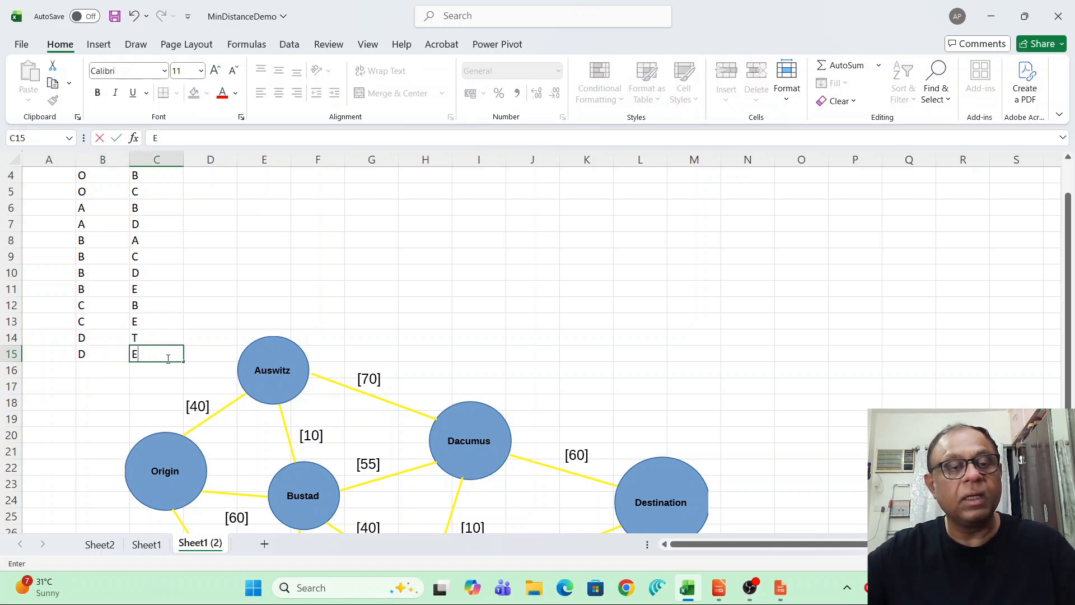
Step: Swap the To nodes of the two Dacumus links, entering E in C14 and T in C15
left_click(161, 335)
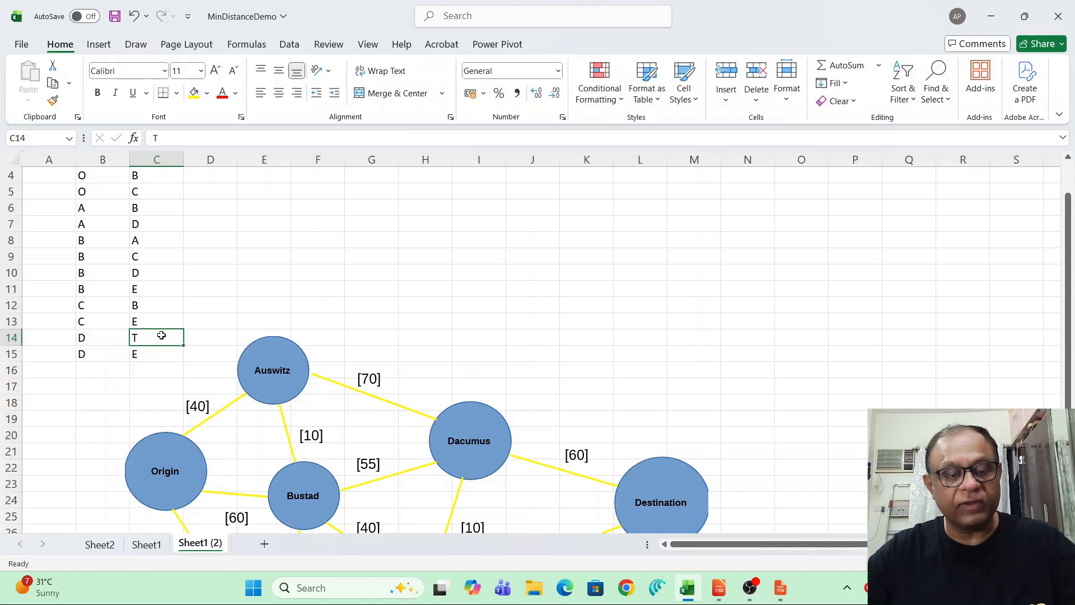
type("E")
left_click(143, 356)
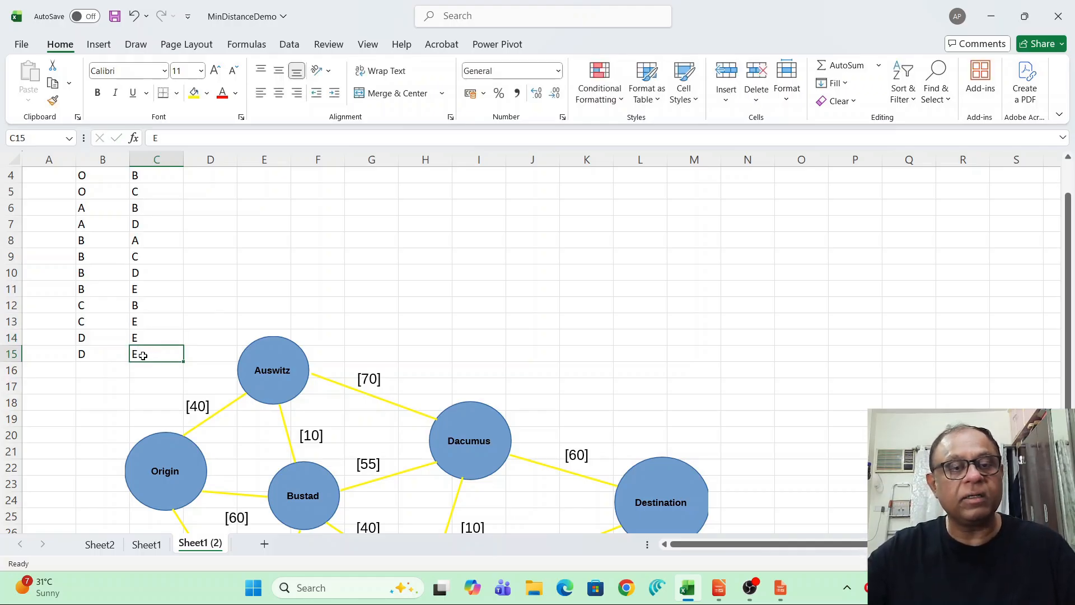
type("To")
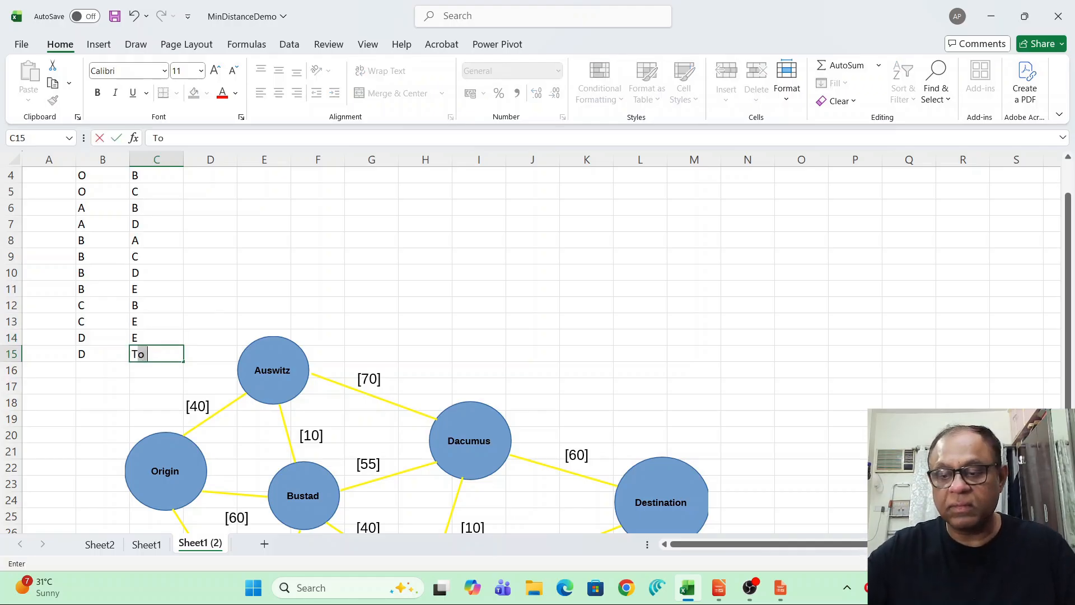
key("BackSpace")
key("Return")
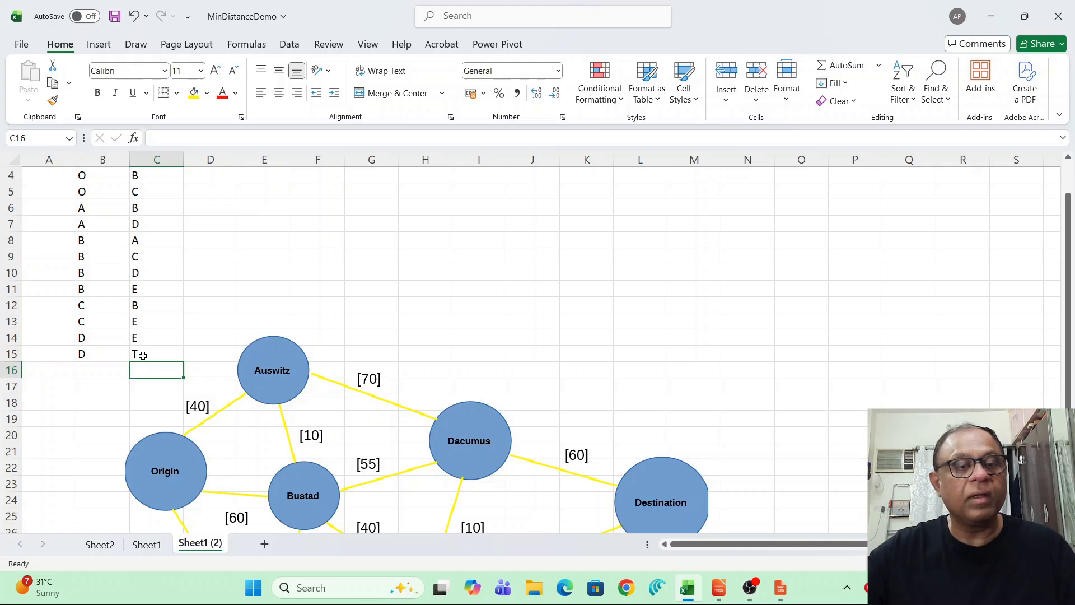
Step: Add the Endic-to-Dacumus link in row 16, with E as From and D as To
left_click(99, 381)
left_click(104, 368)
type("1E")
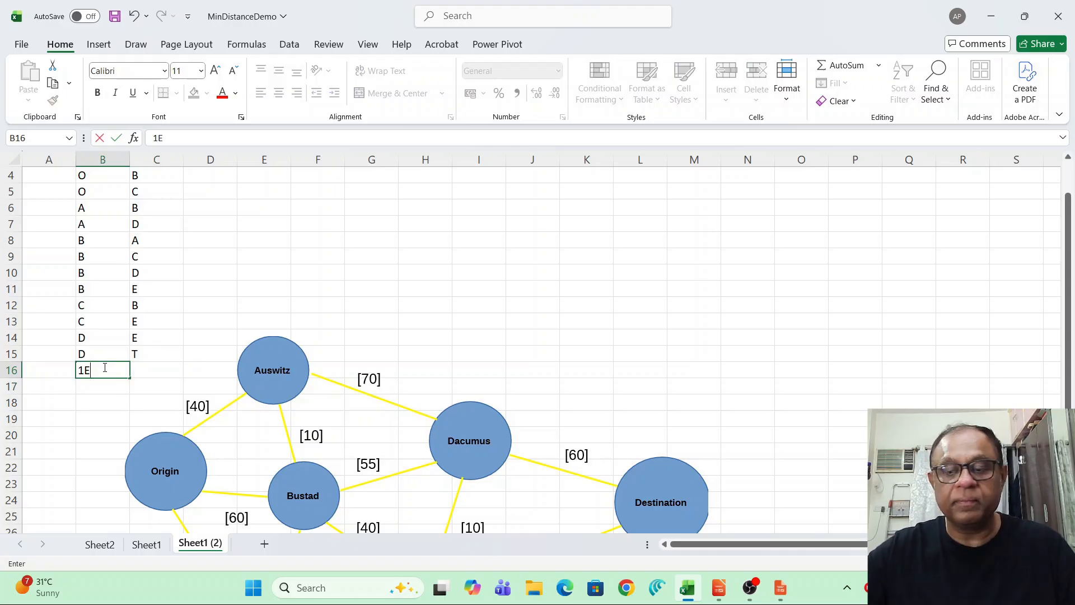
key("BackSpace")
key("BackSpace")
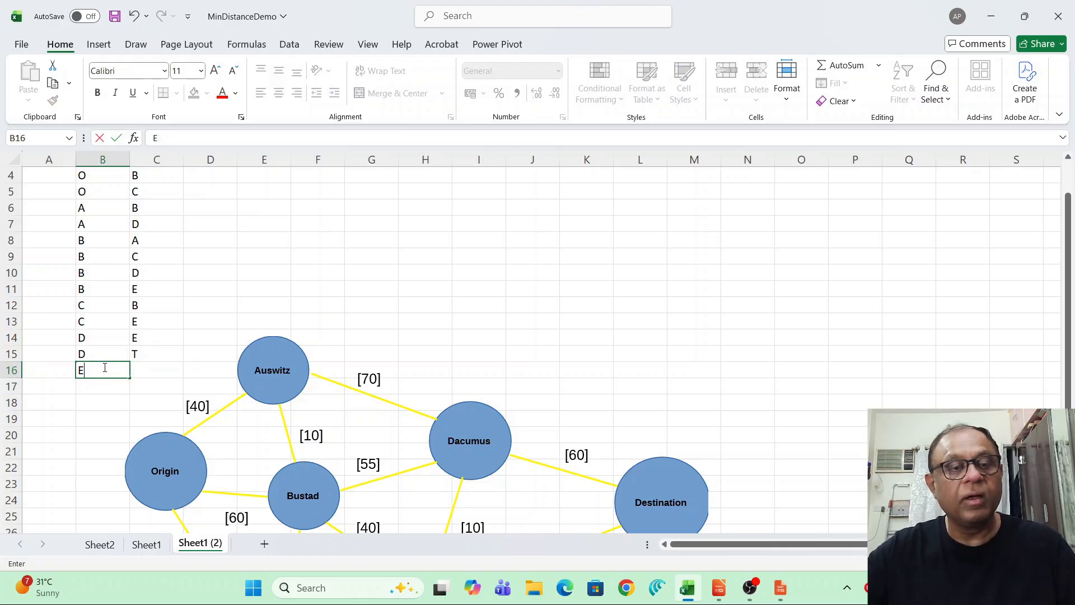
left_click(148, 370)
type("D")
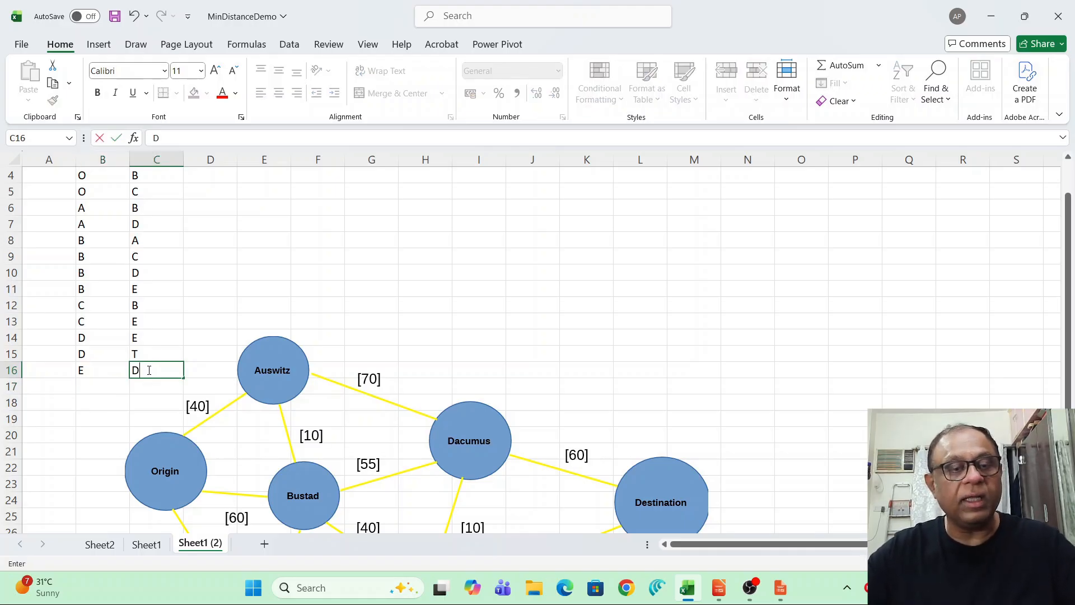
Step: Add the Endic-to-Destination link in row 17, with E as From and T as To
scroll(146, 369, "down", 1)
left_click(103, 336)
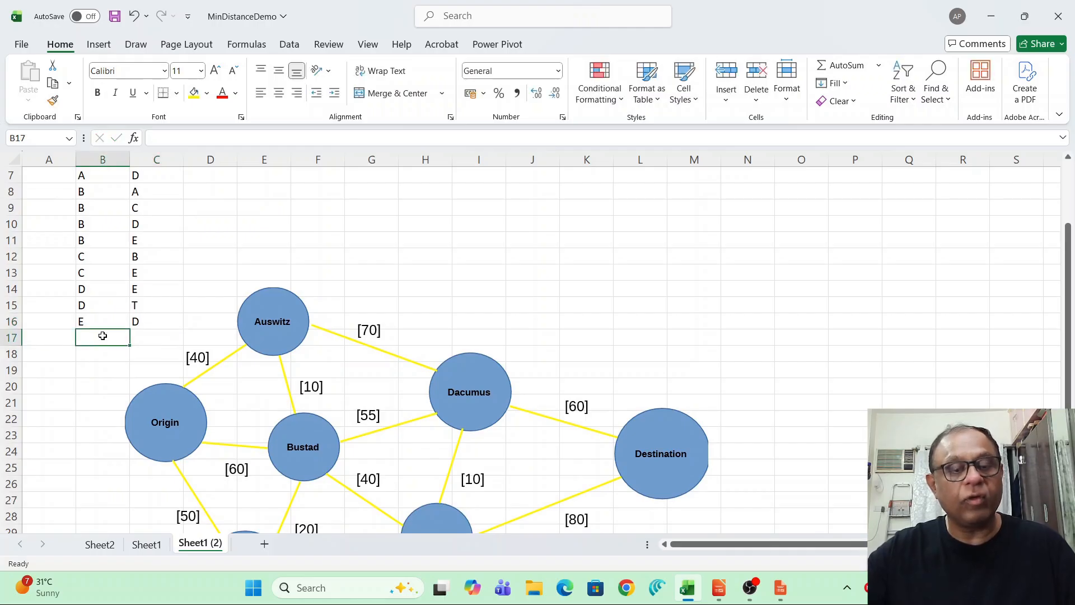
type("E")
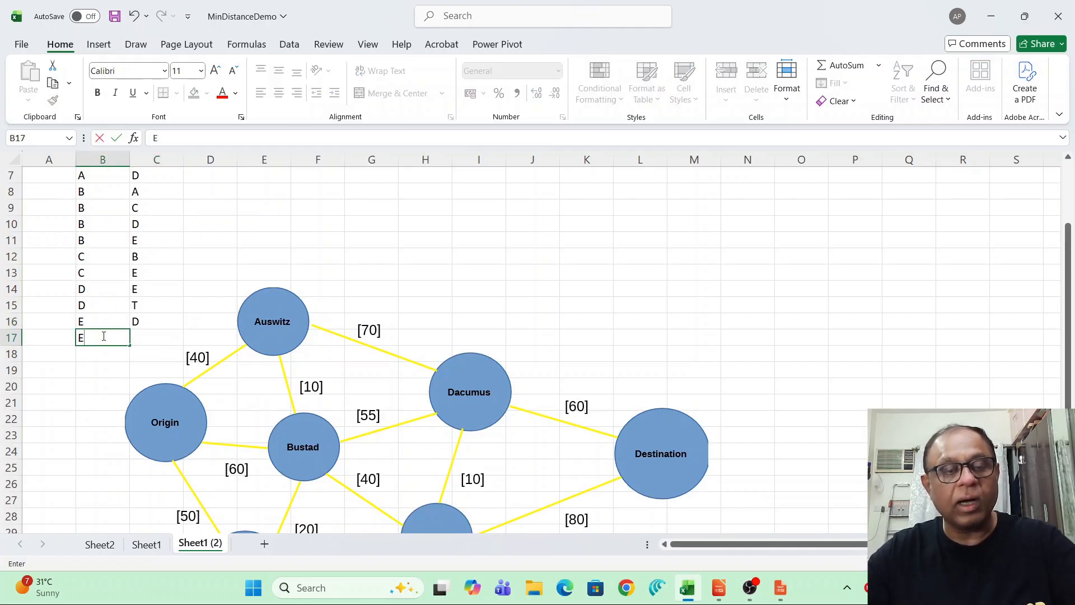
key("Tab")
type("T")
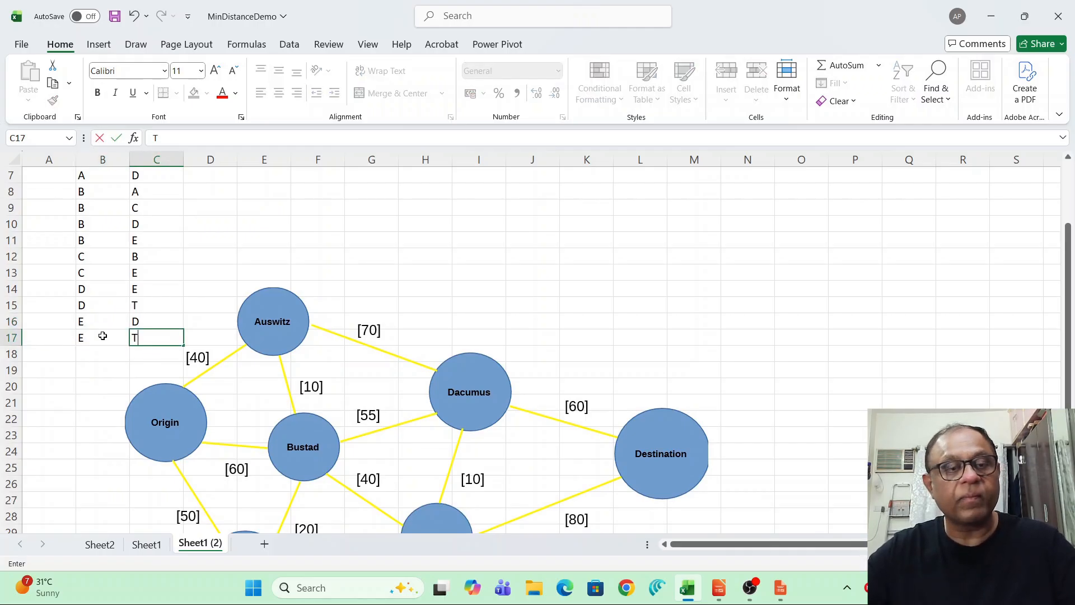
key("Return")
Step: Move the network diagram beside the link table so it starts at column J, and enter the heading Dist in E2
scroll(100, 334, "up", 2)
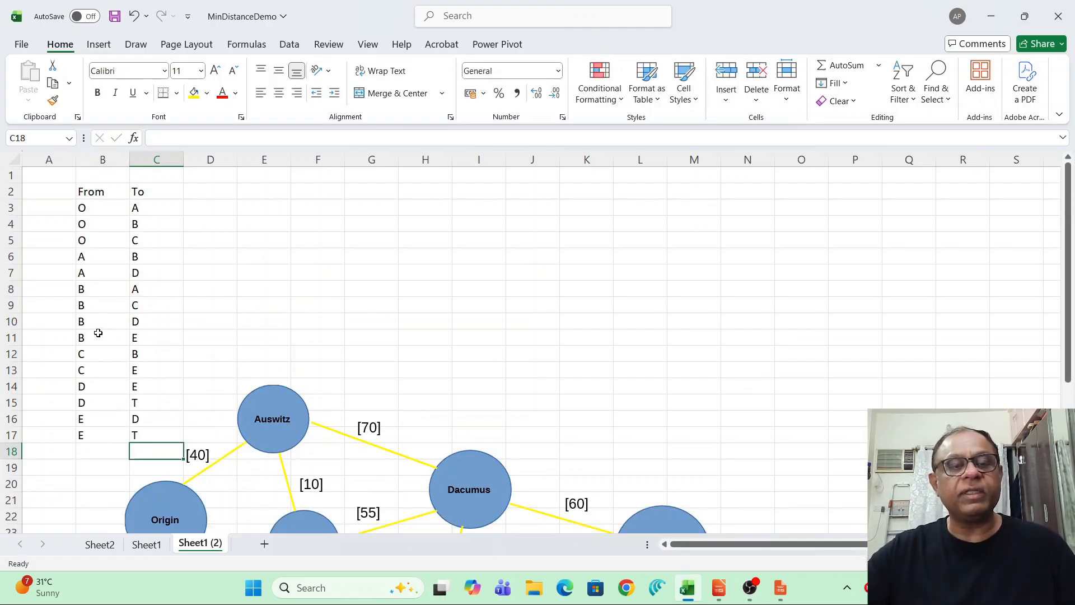
left_click_drag(282, 414, 688, 208)
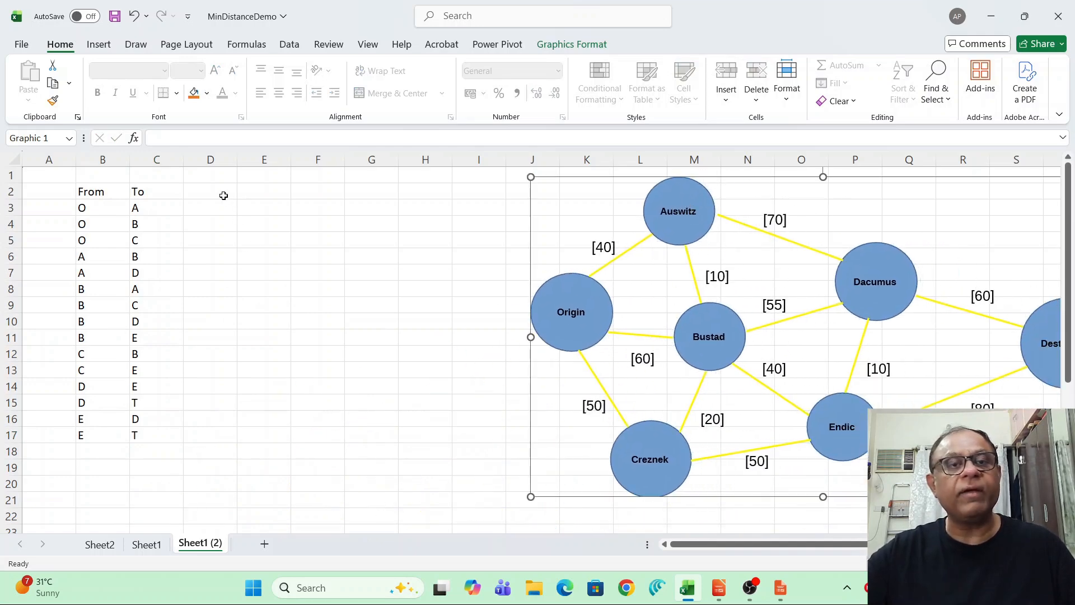
left_click(256, 195)
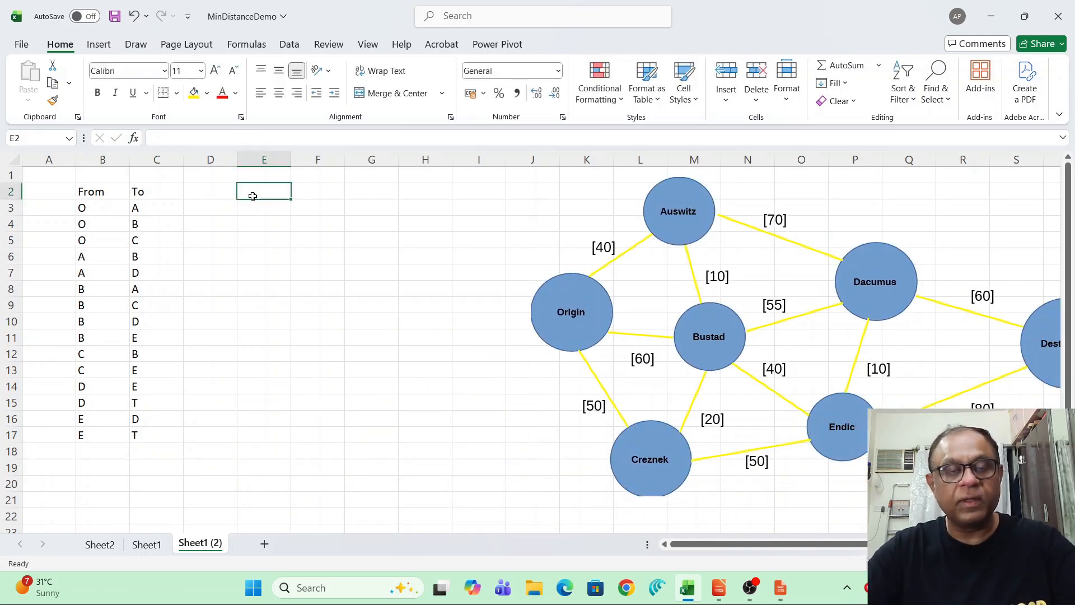
type("Dist")
key("Return")
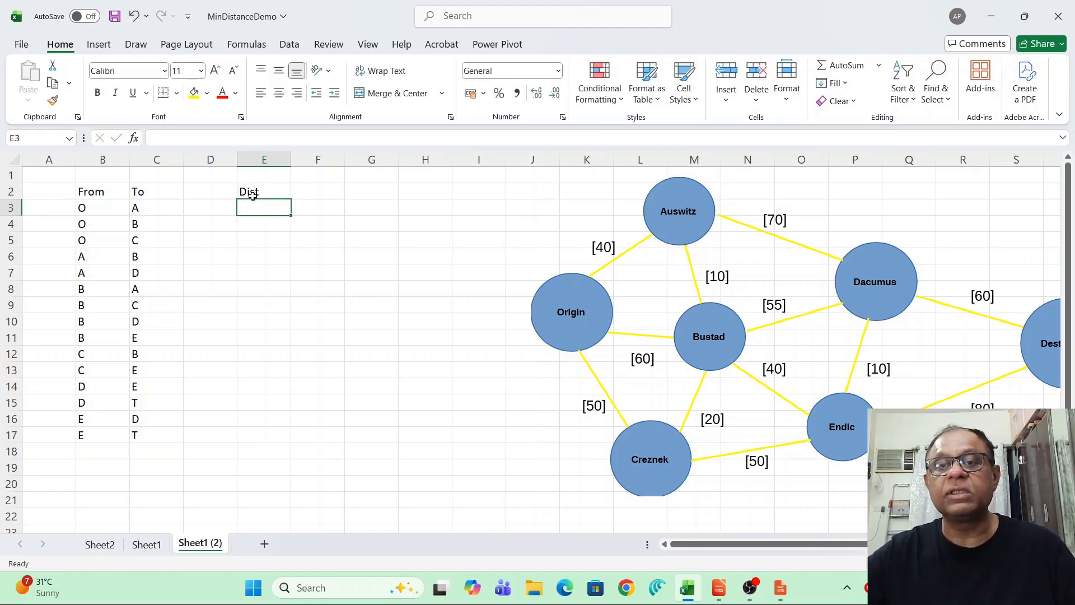
Step: Enter the distances of the three Origin links in E3:E5 as 40, 60 and 50
type("40")
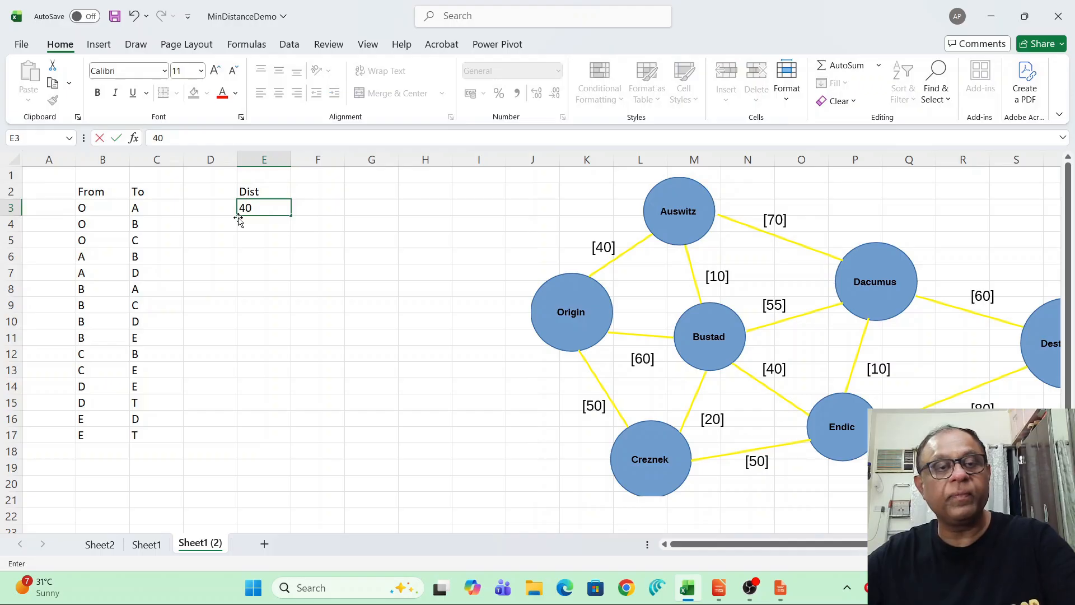
left_click(240, 224)
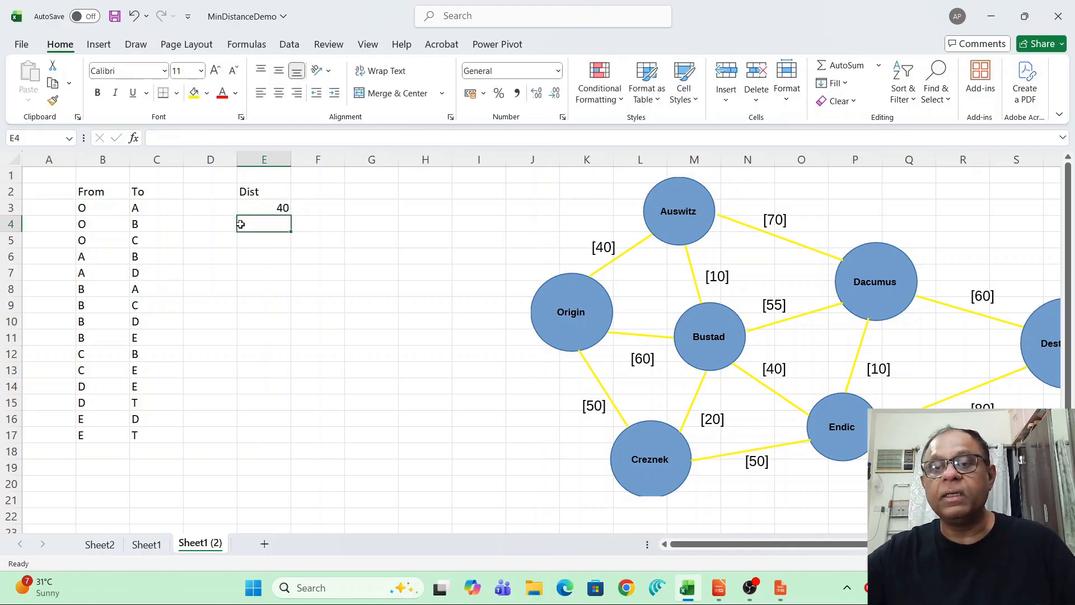
type("60")
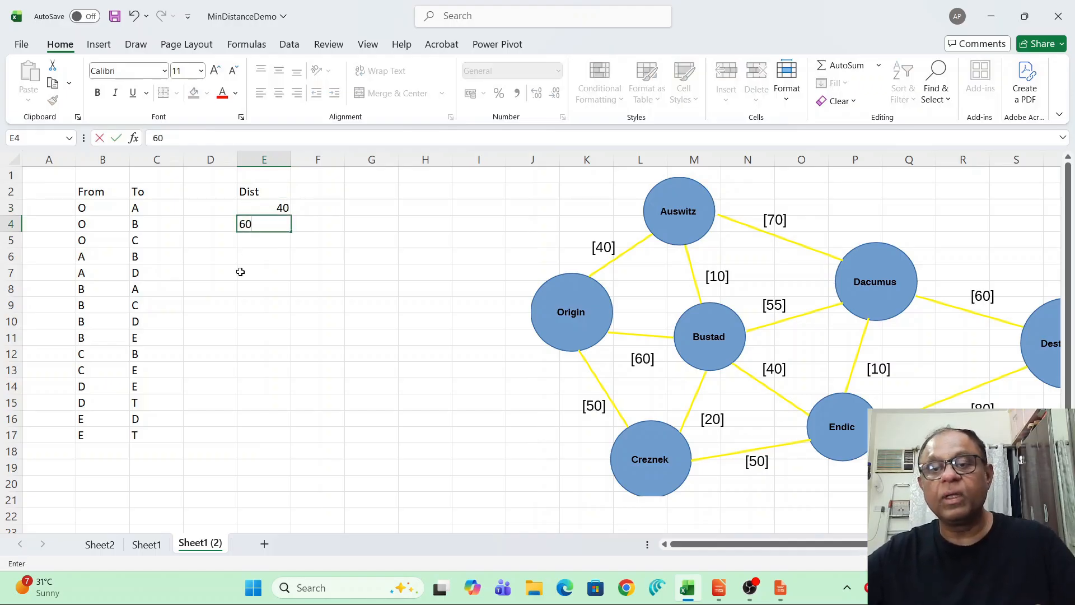
left_click(254, 238)
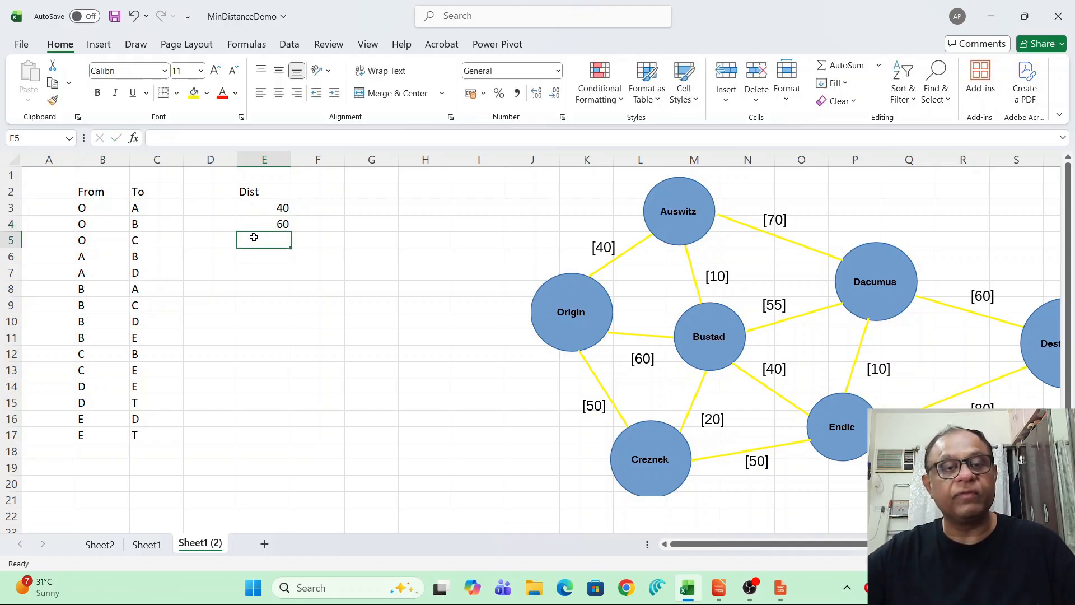
type("50")
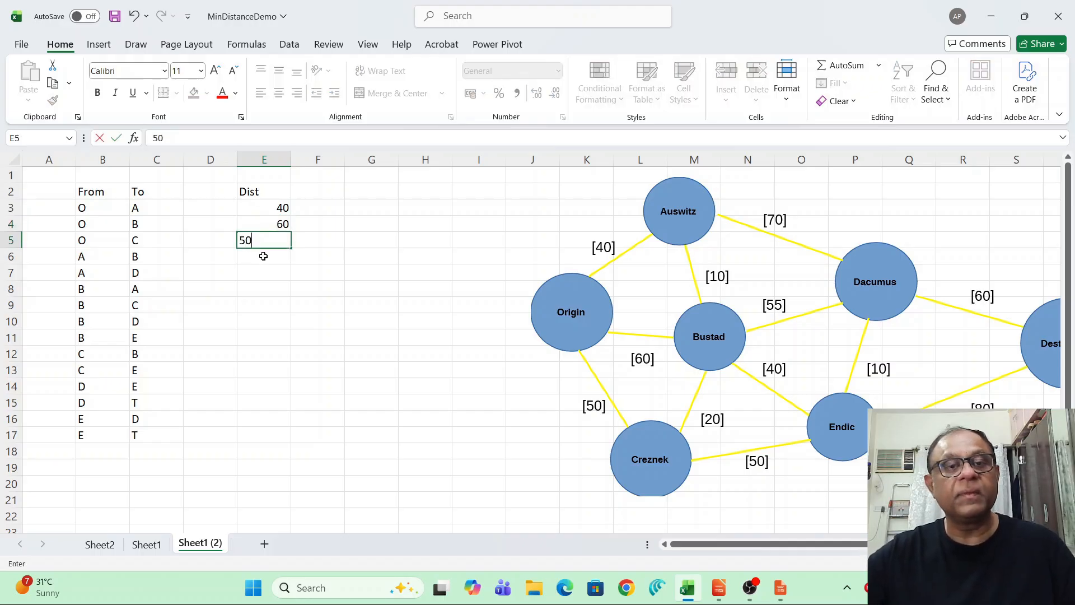
Step: Enter the distances of the two Auswitz links, 10 in E6 and 70 in E7
left_click(265, 257)
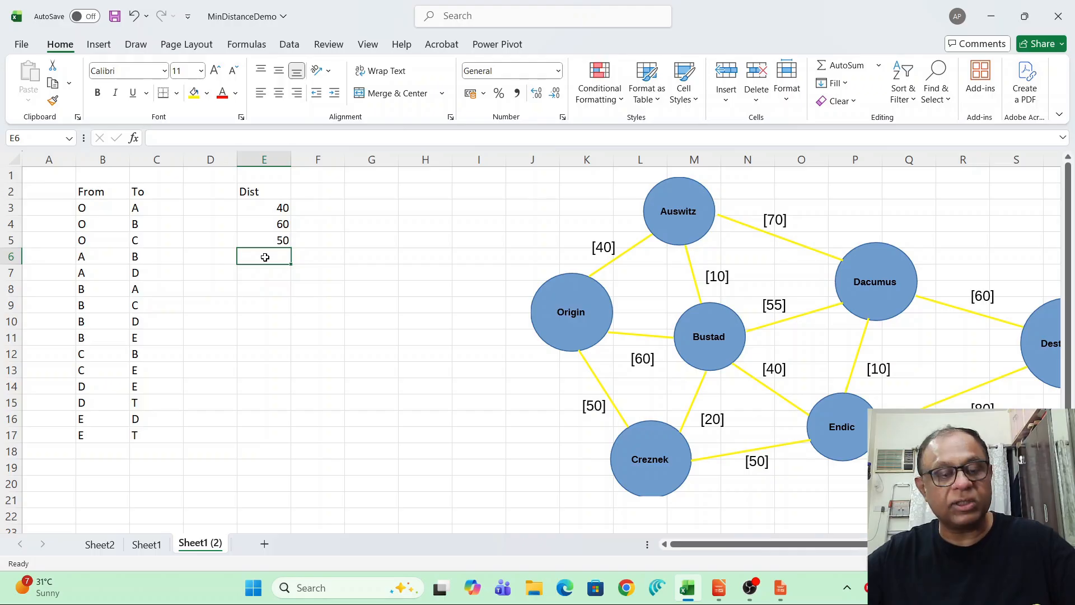
type("10")
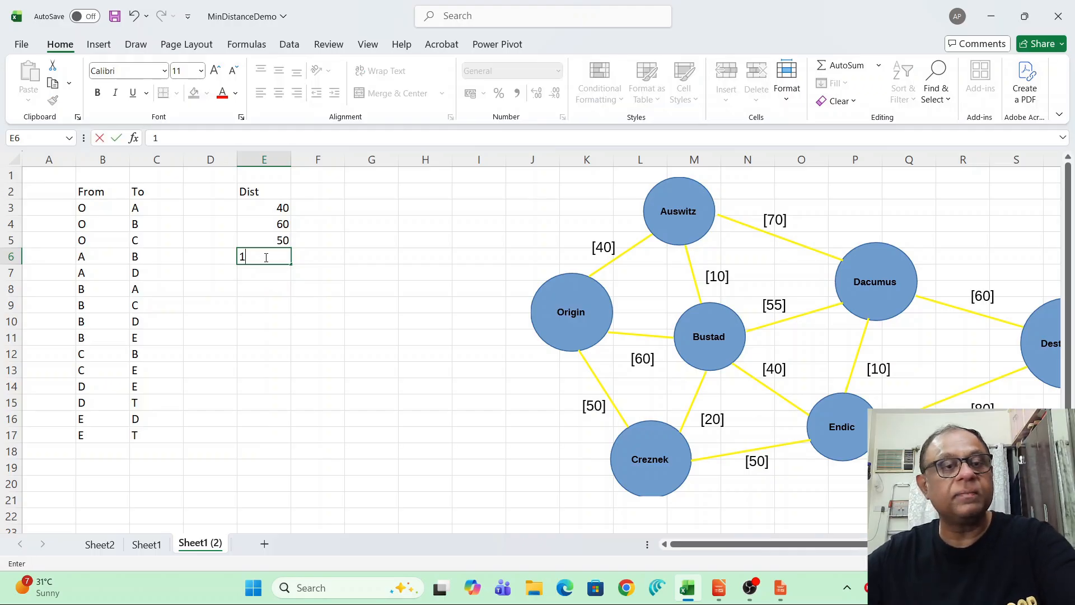
left_click(264, 276)
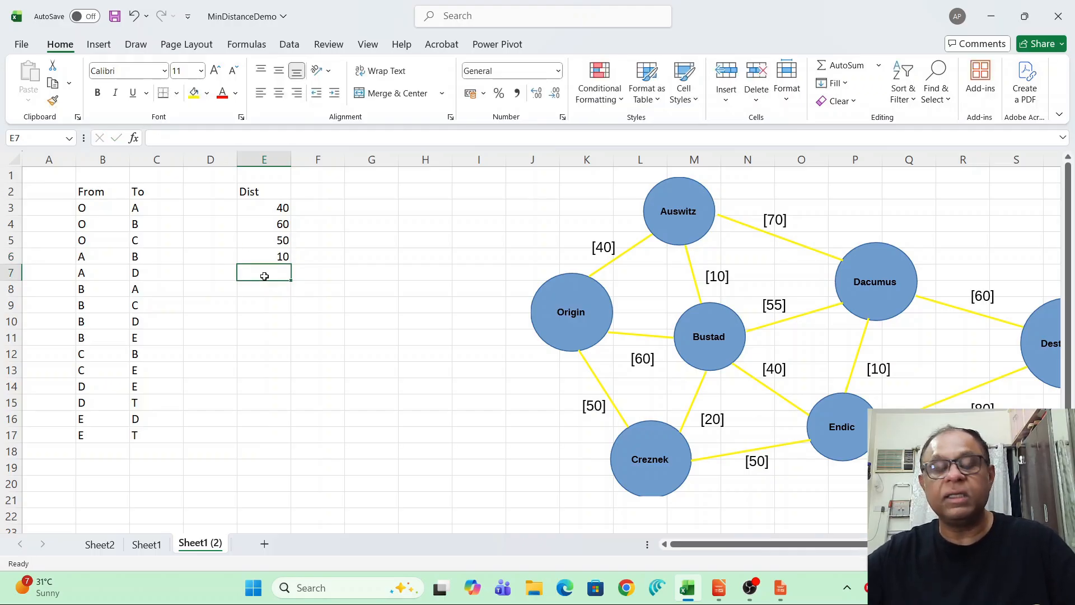
type("70")
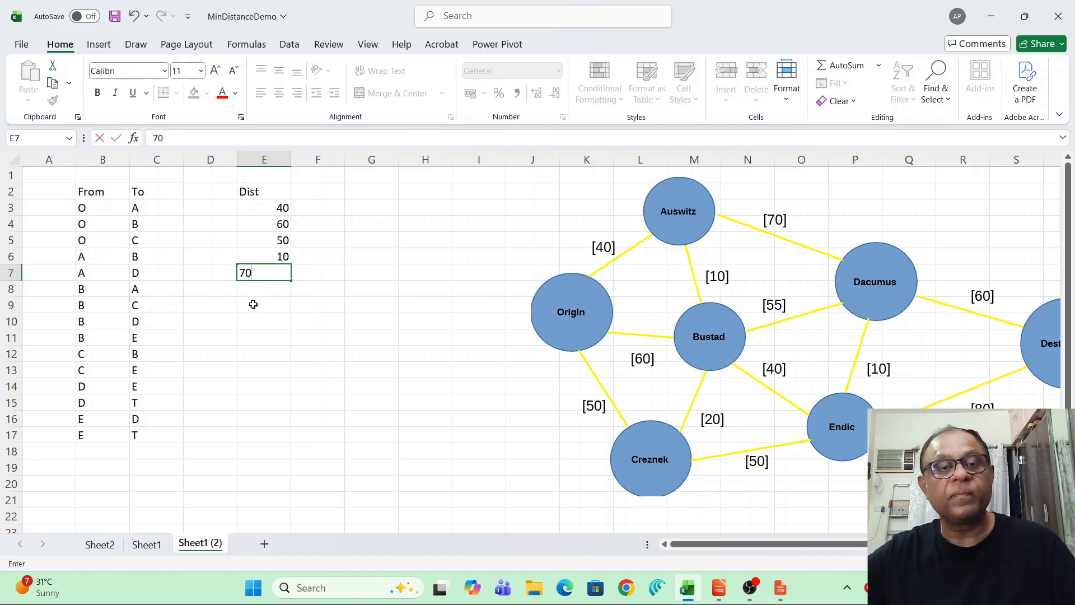
Step: Enter the distances of the four Bustad links in E8:E11 as 10, 20, 55 and 40
left_click(253, 289)
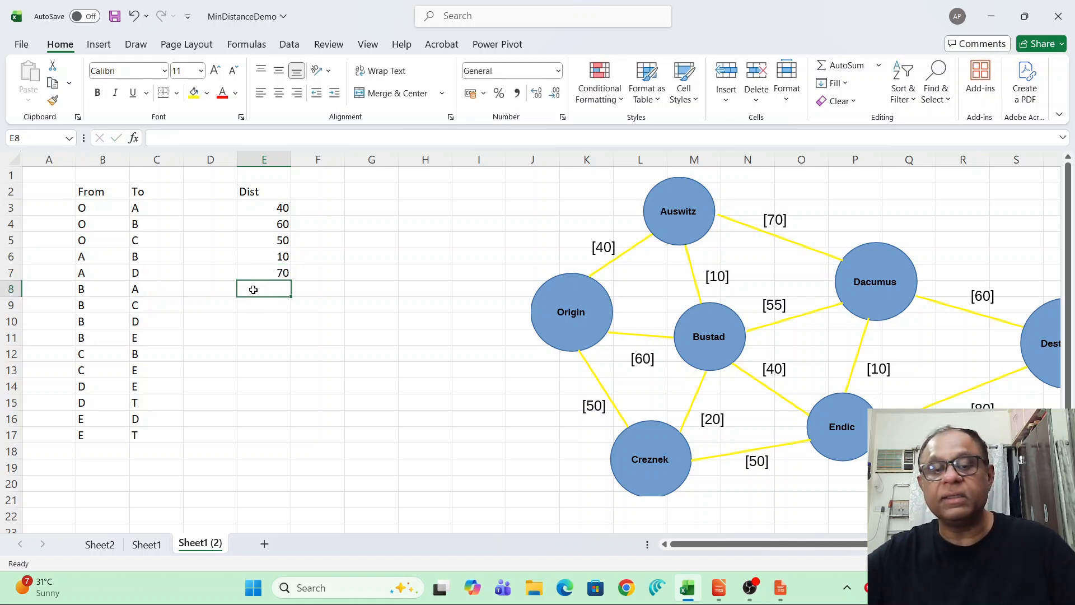
type("10")
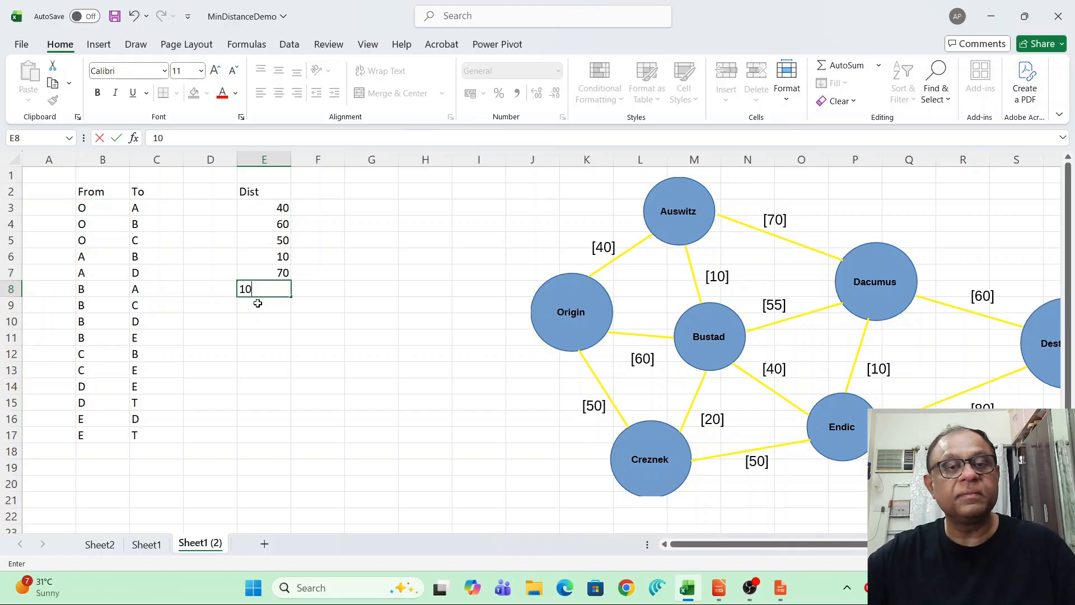
left_click(257, 302)
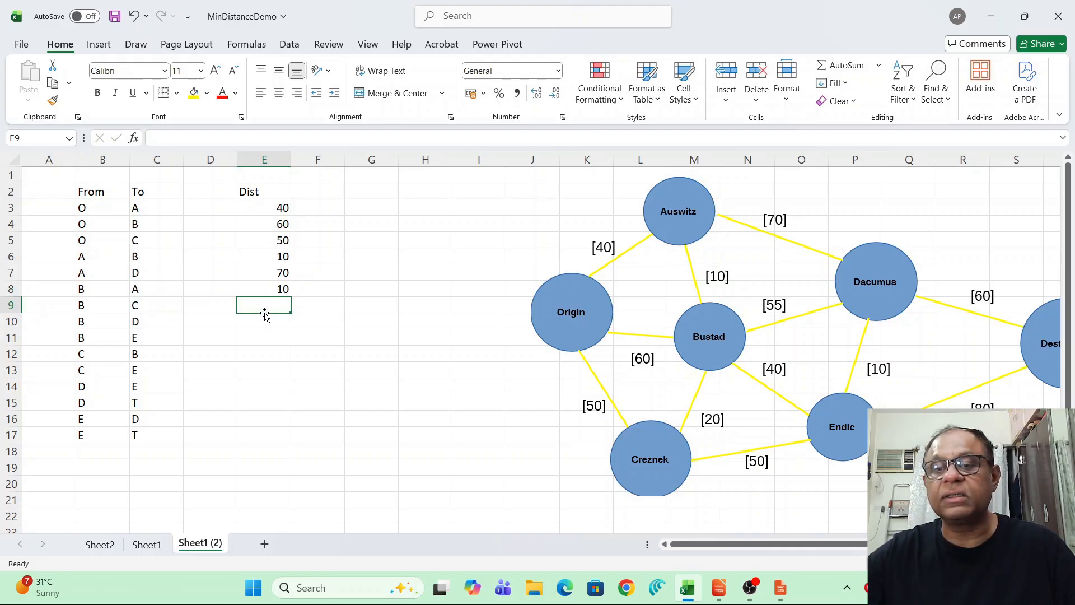
type("20")
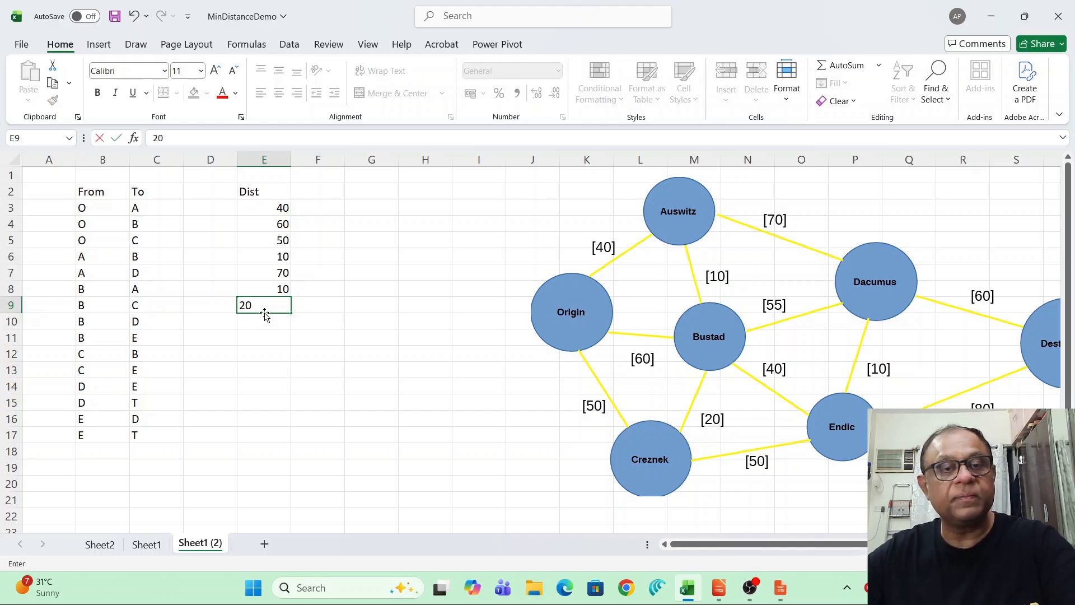
key("Return")
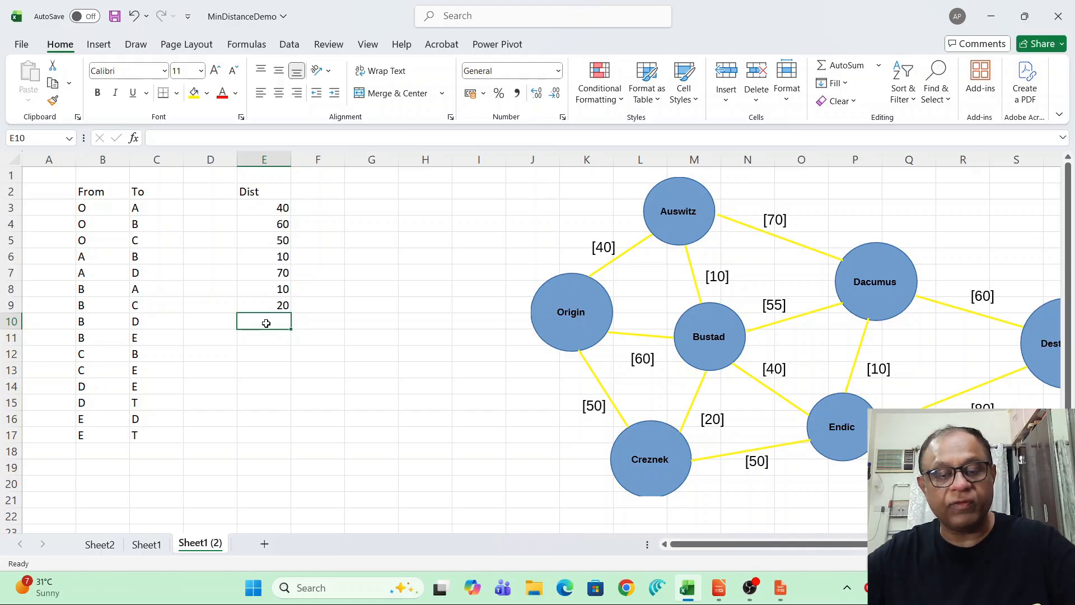
type("55")
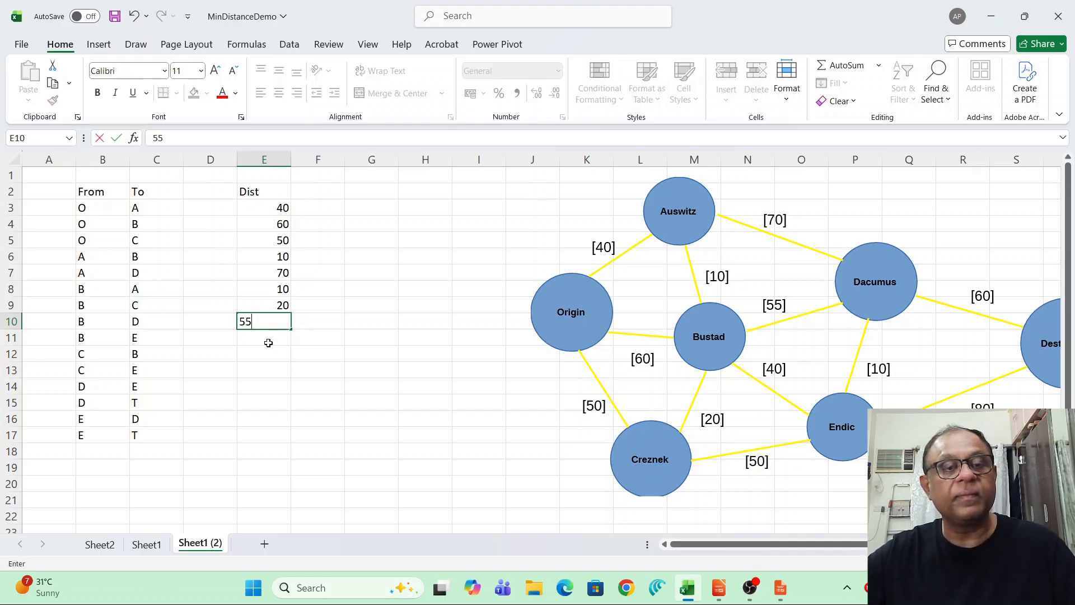
key("Return")
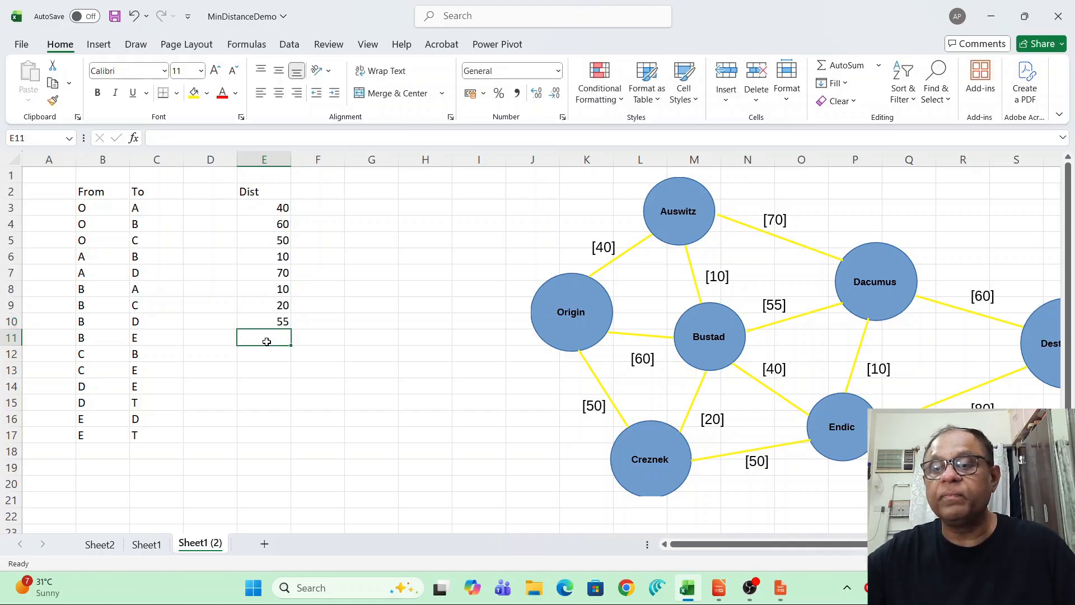
type("40")
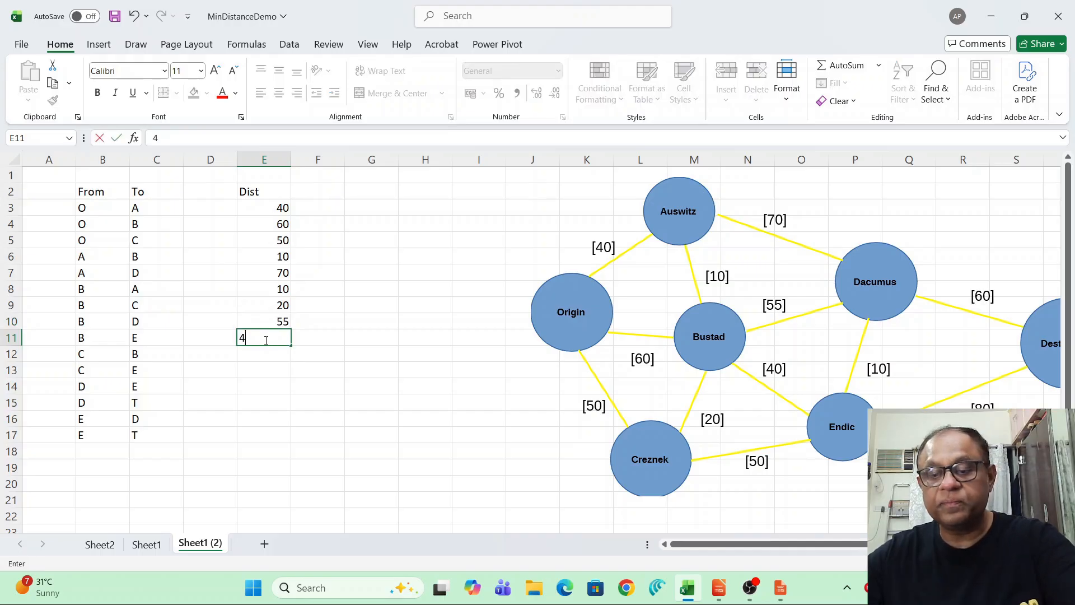
key("Return")
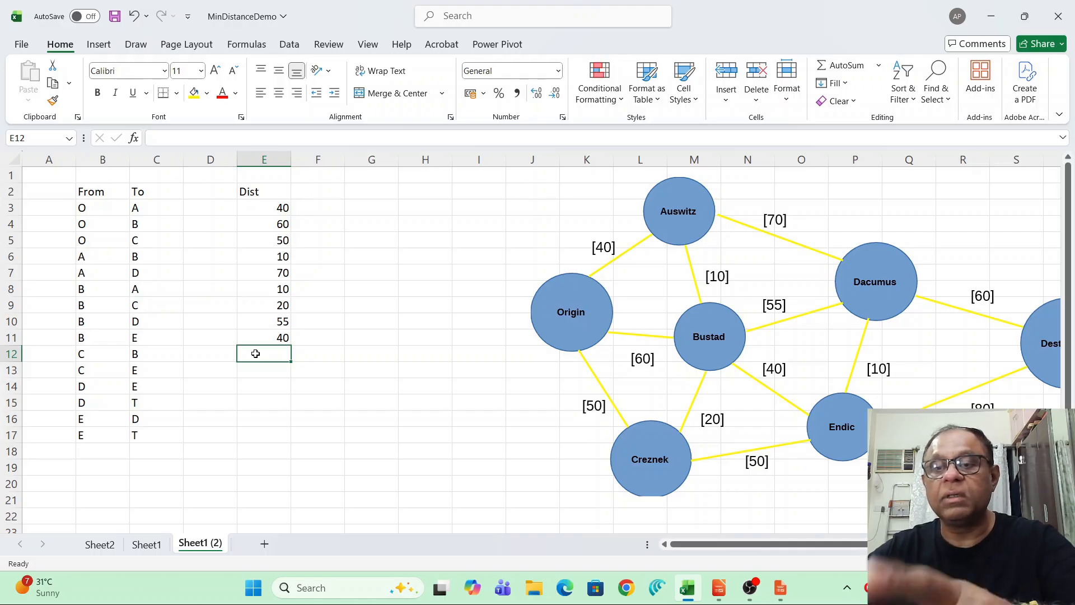
Step: Enter the distances of the two Creznek links, 20 in E12 and 50 in E13
type("20")
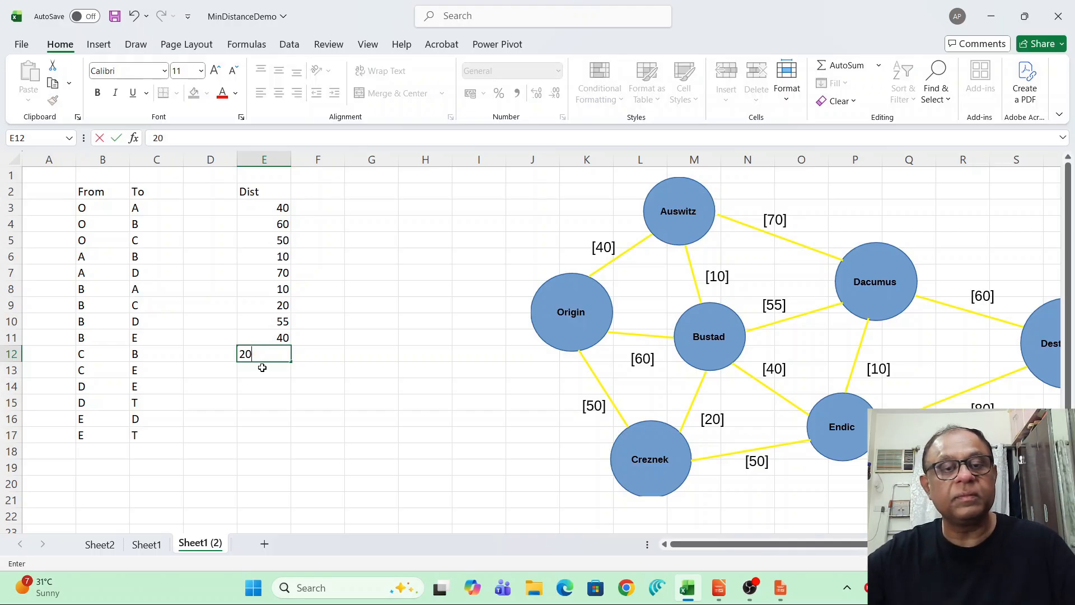
left_click(260, 369)
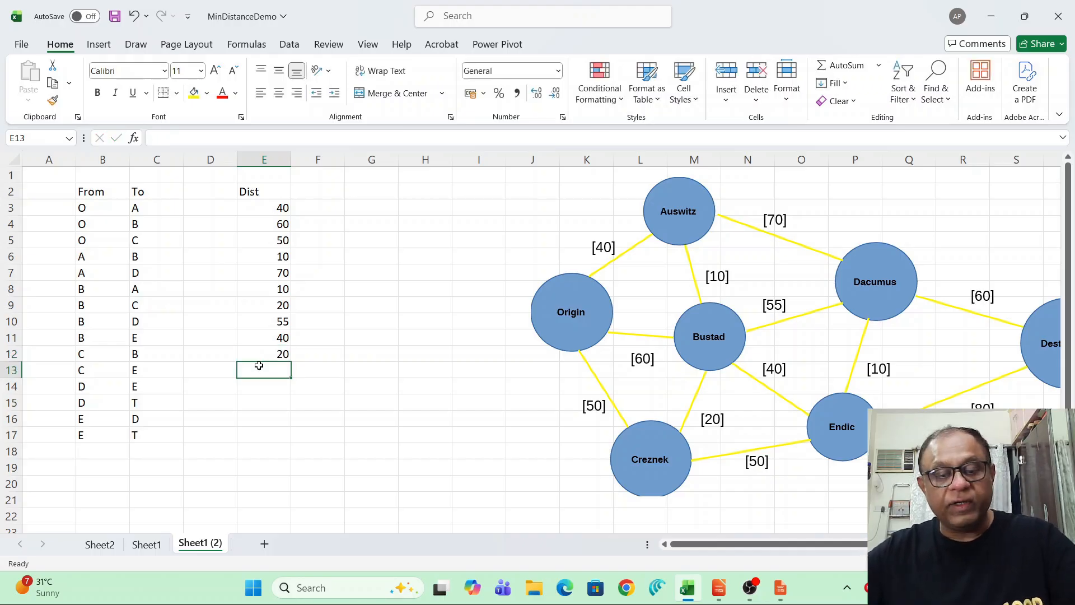
type("50")
Step: Enter the distances of the two Dacumus links, 10 in E14 and 60 in E15
left_click(262, 392)
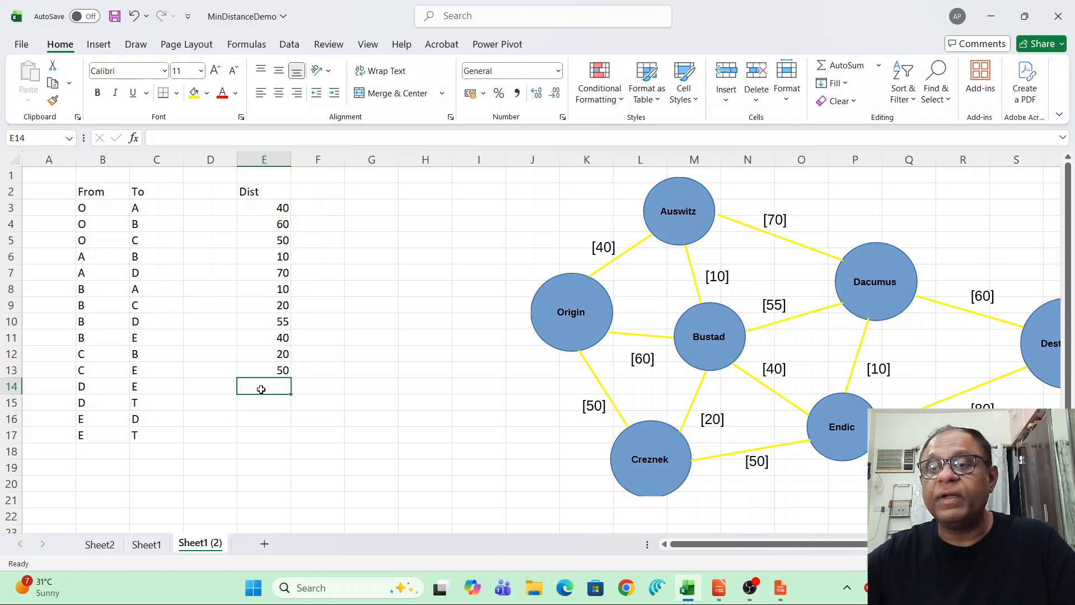
type("10")
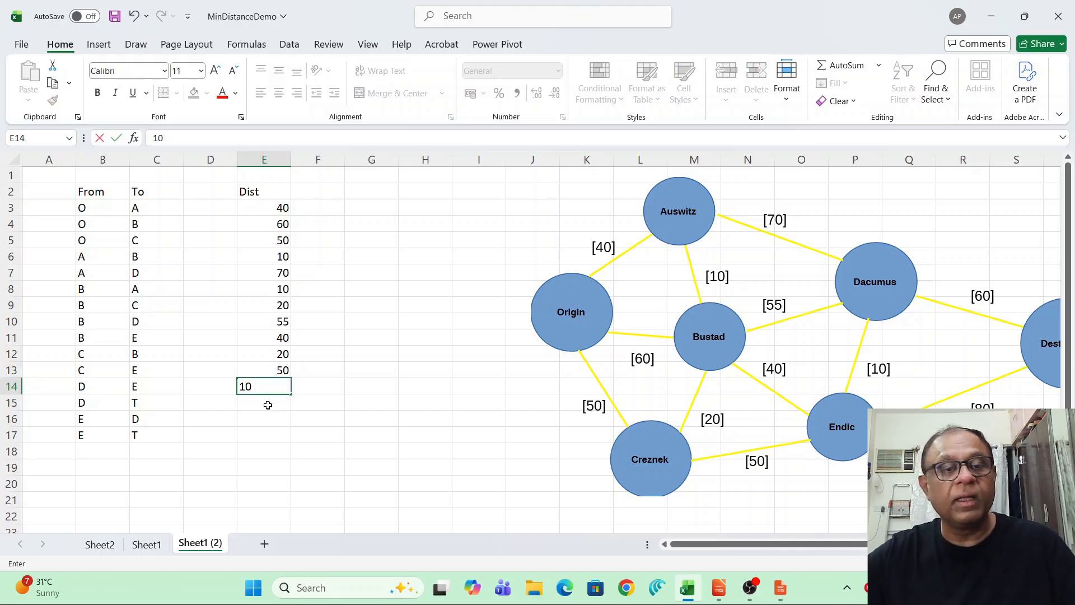
key("Return")
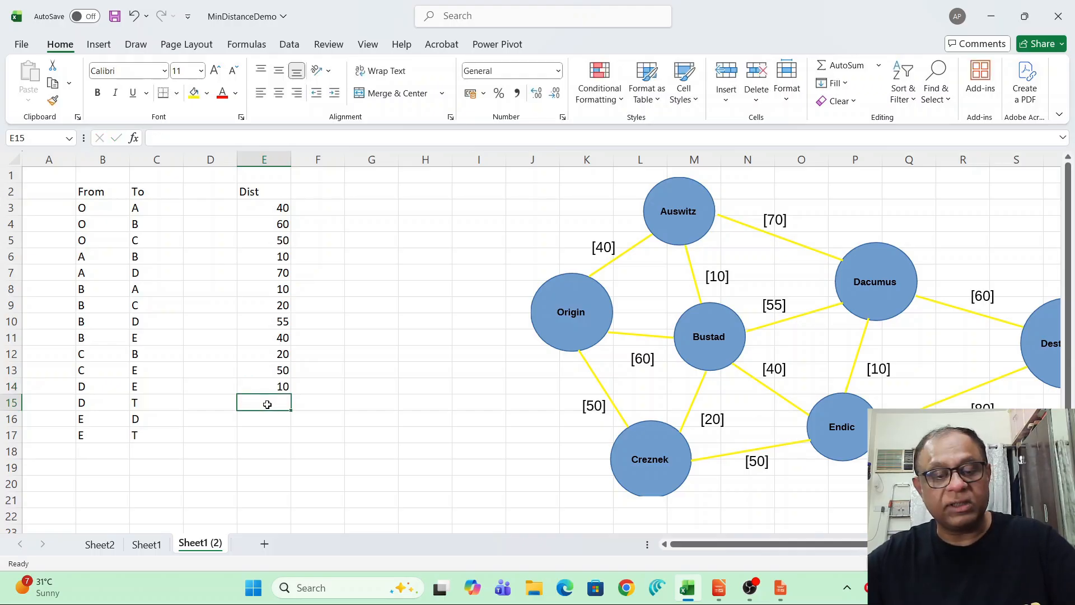
type("60")
key("Return")
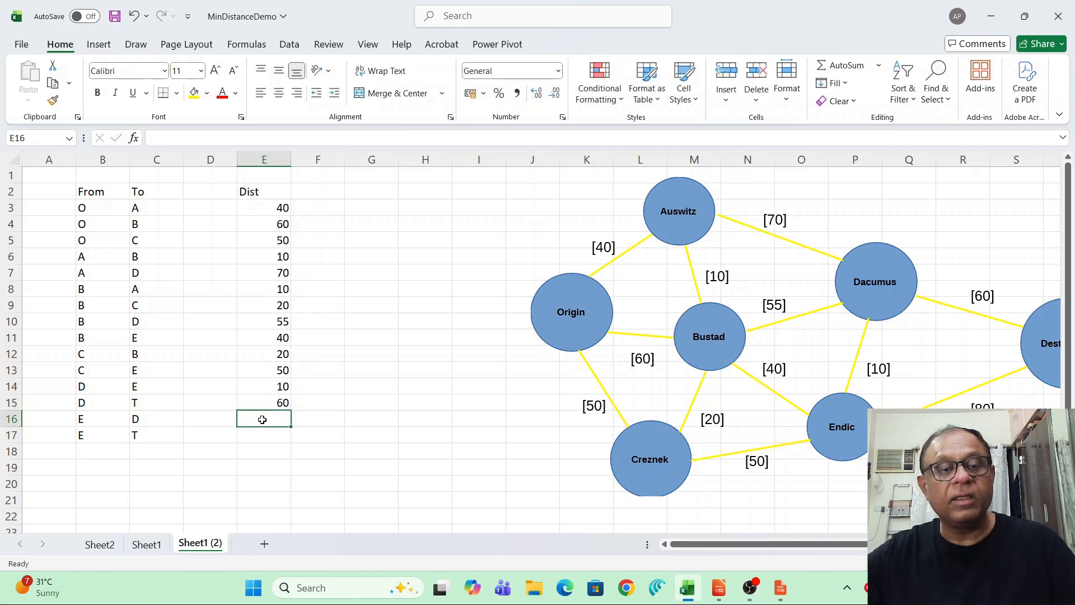
Step: Enter the distances of the two Endic links, 10 in E16 and 80 in E17
type("10")
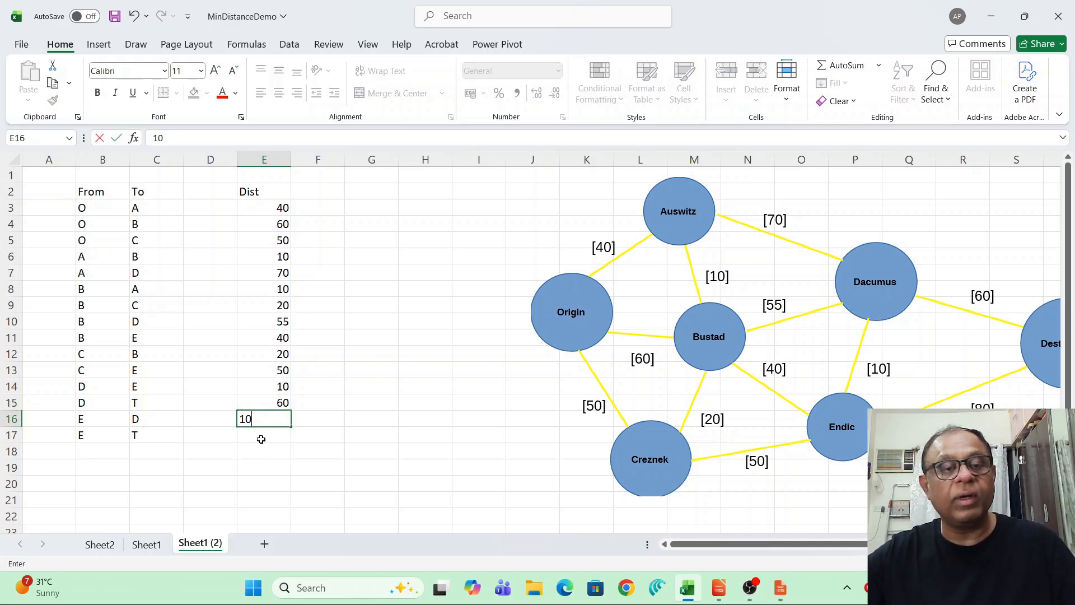
key("Return")
type("80")
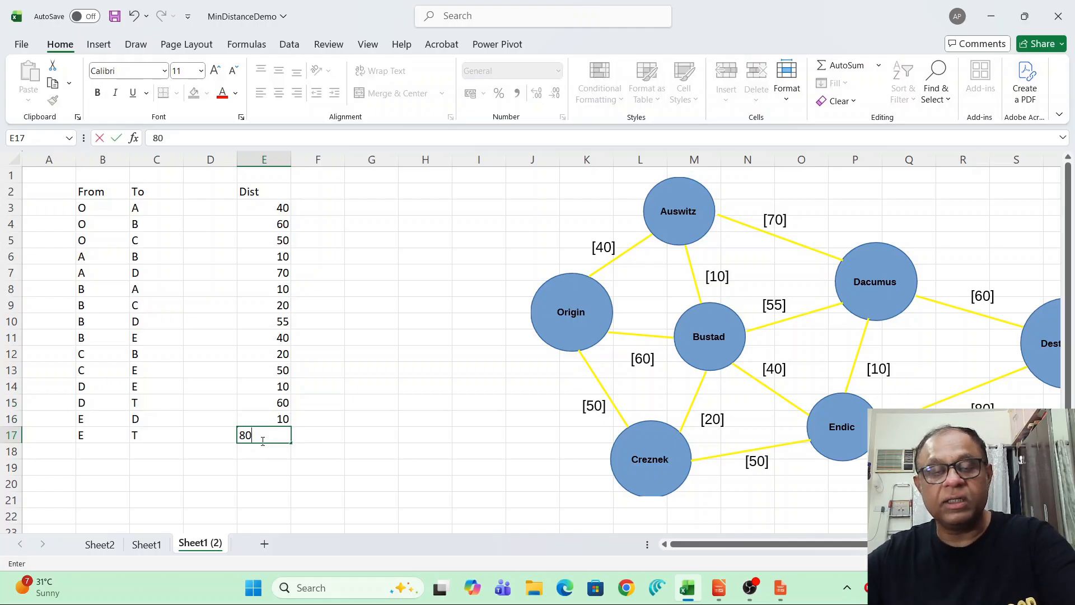
left_click(322, 363)
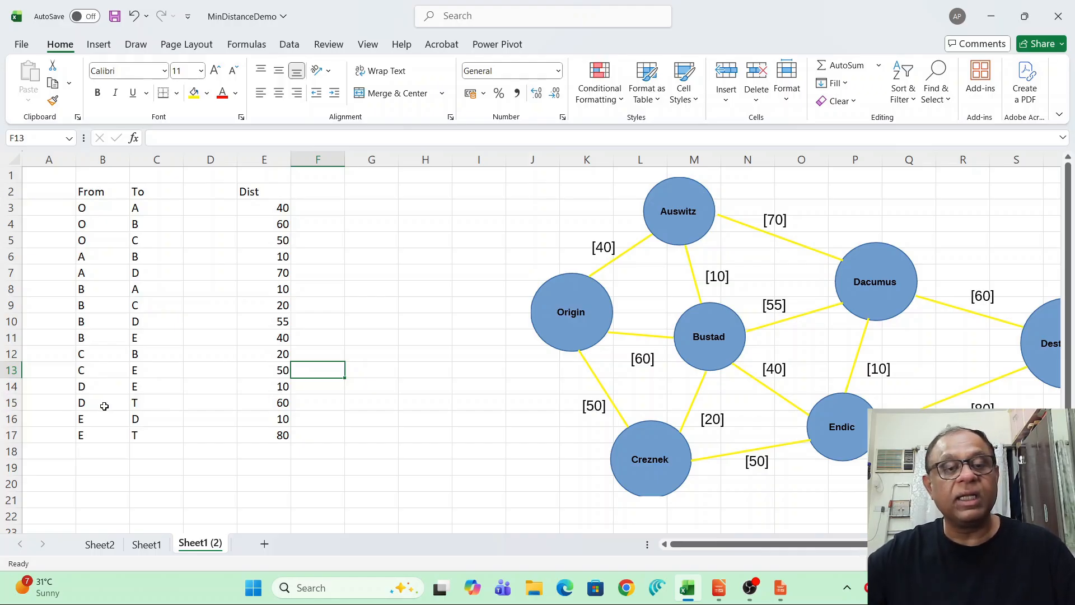
left_click(360, 348)
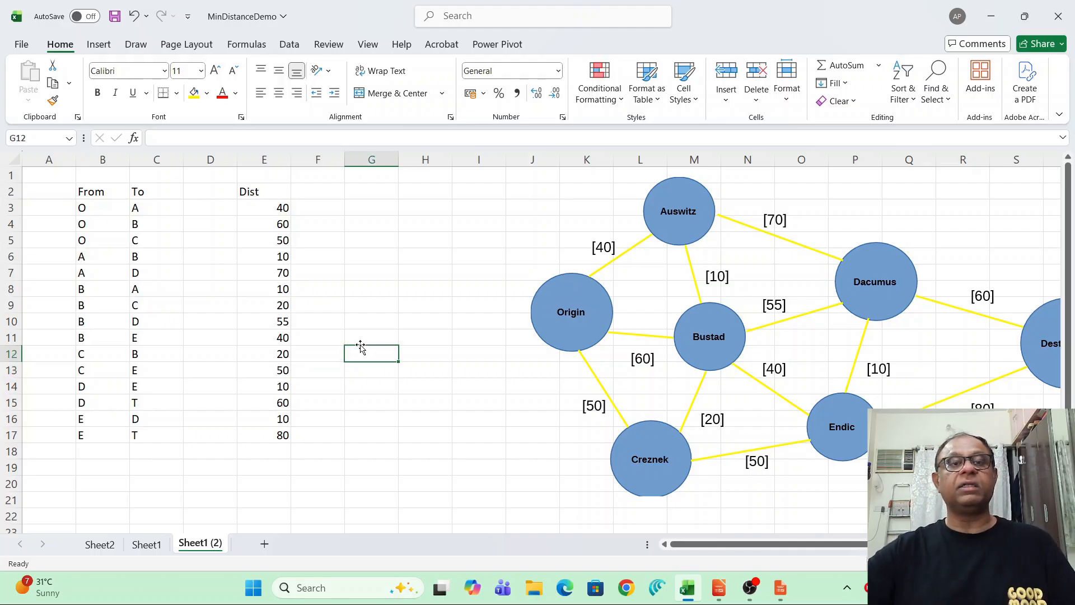
Step: Add the column header OnRoute in D2, between To and Dist
left_click(195, 192)
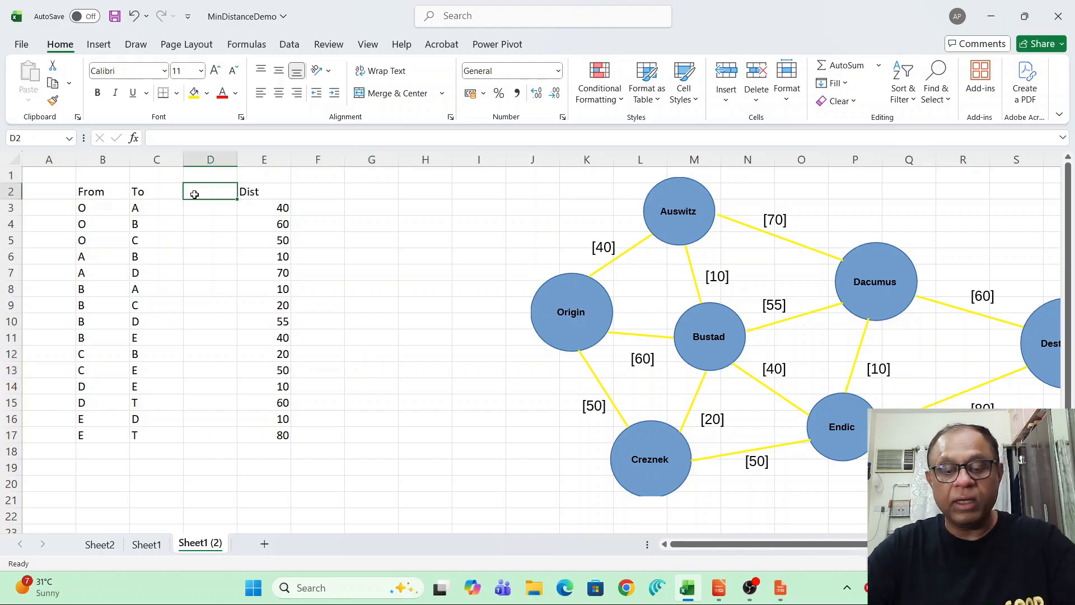
type("Or")
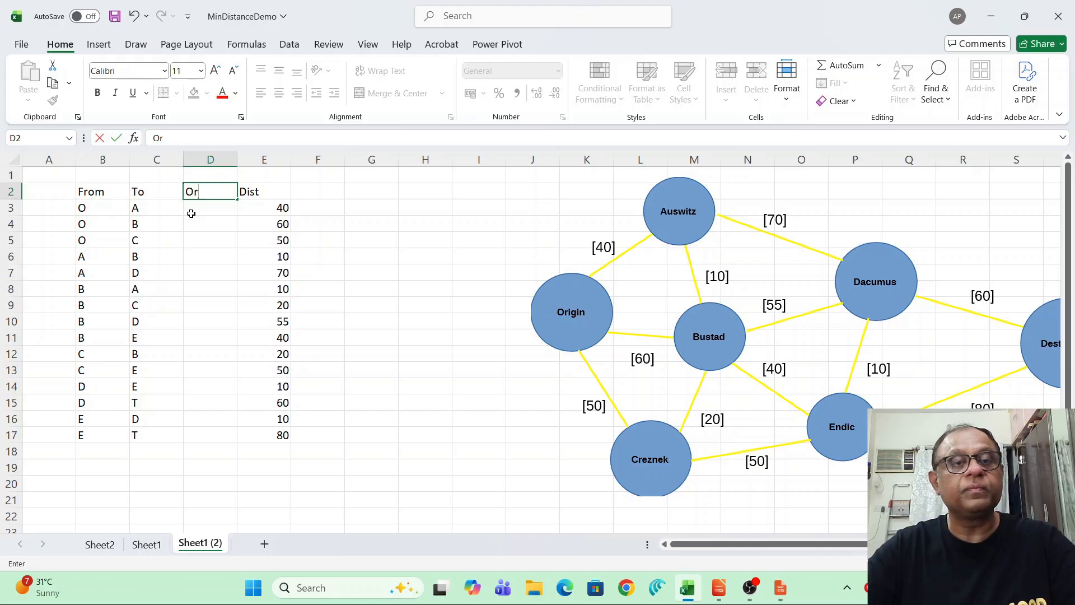
type("n")
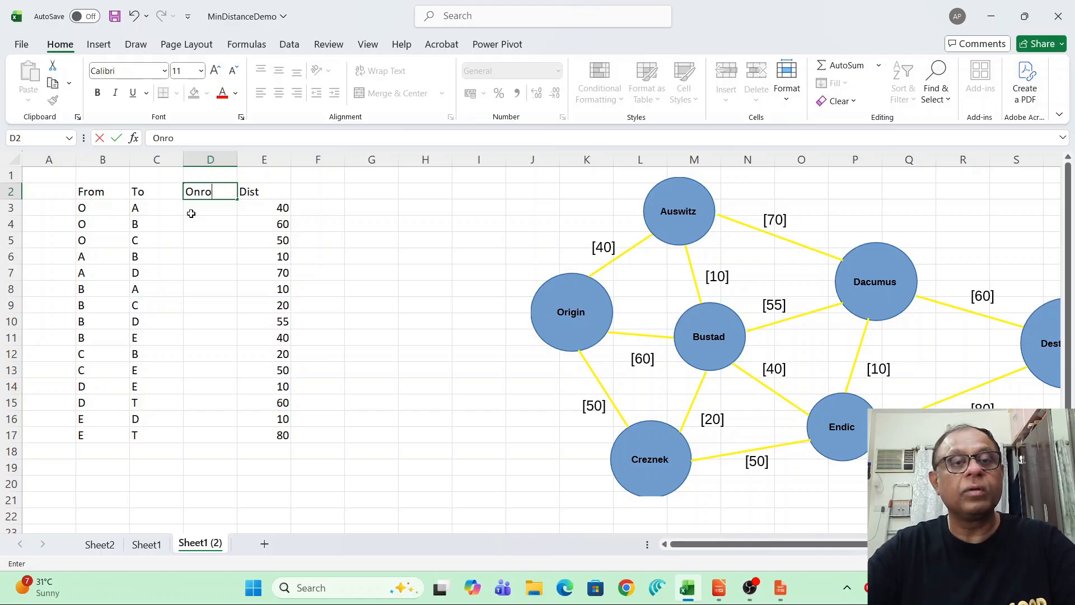
type("Rout")
key("BackSpace")
key("BackSpace")
key("BackSpace")
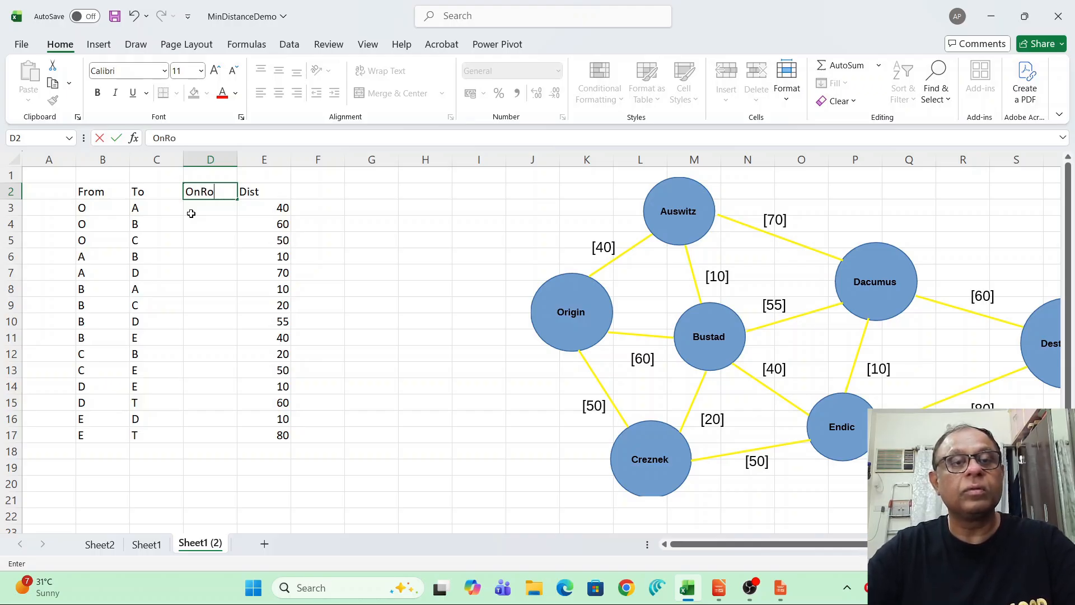
type("oute")
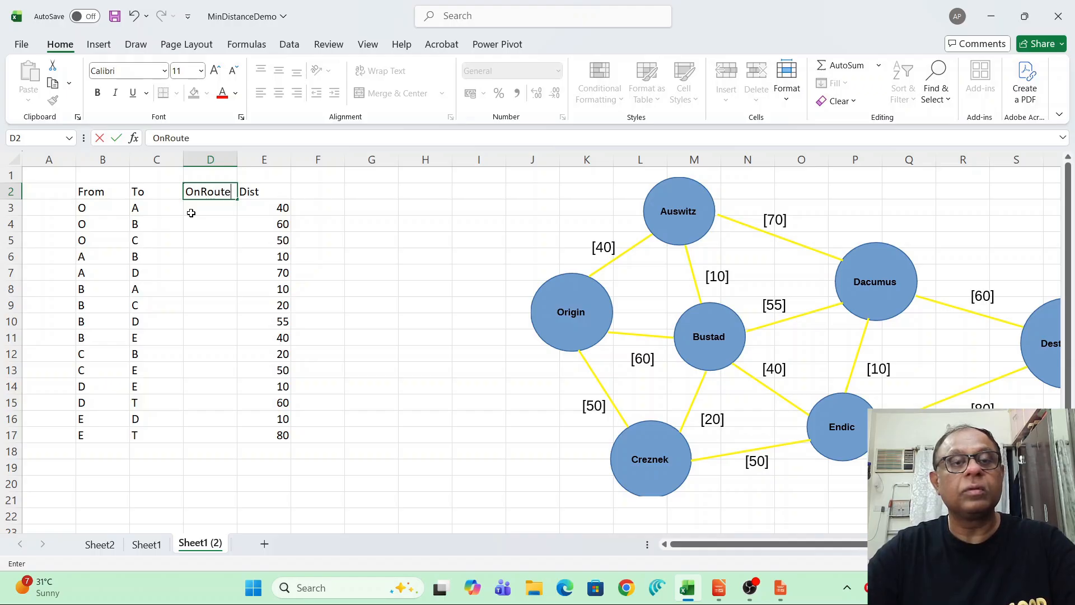
key("Return")
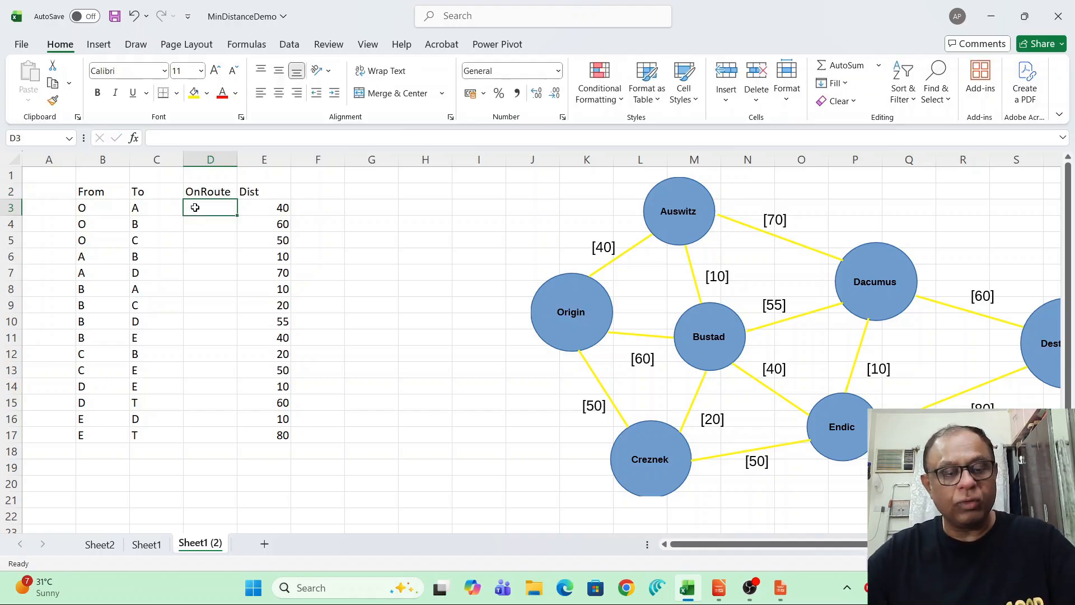
Step: Enter trial OnRoute values for the Origin and Auswitz links in D3:D7 as 1, 0, 0, 1 and 1
type("1")
key("Return")
type("0")
key("Return")
type("0")
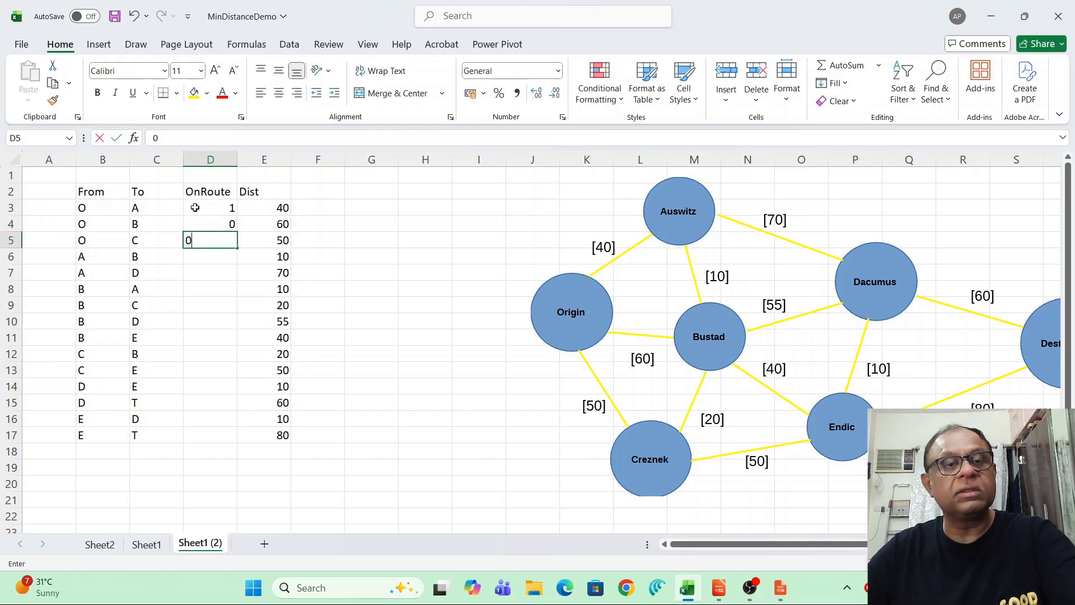
key("Return")
type("1")
key("Return")
type("1")
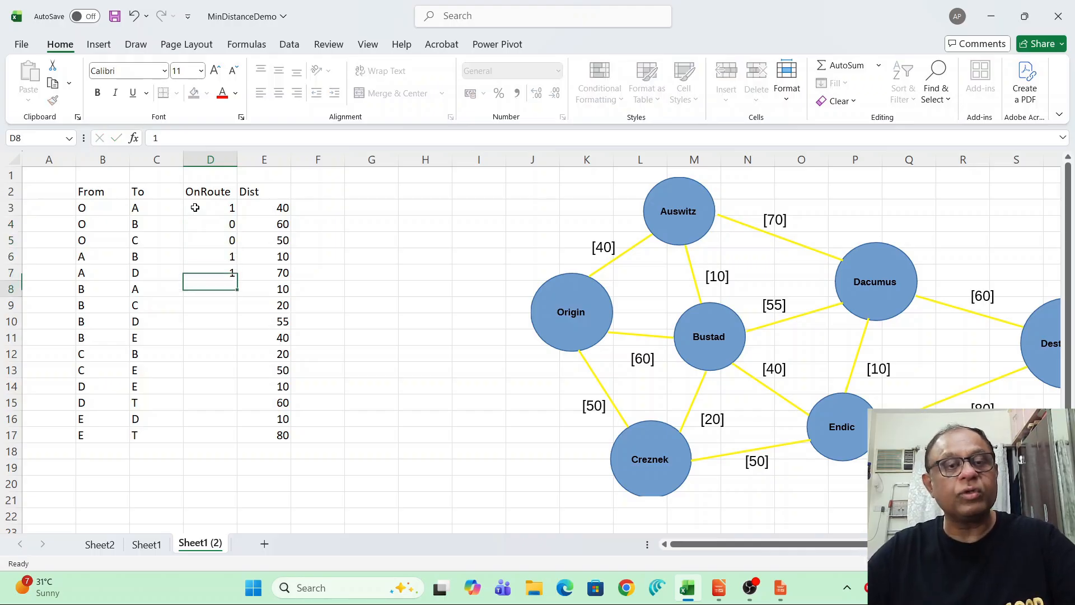
key("Return")
Step: Enter trial OnRoute values for the four Bustad links in D8:D11 as 1, 1, 0 and 0
type("1")
key("Return")
type("1")
key("Return")
type("0")
key("Return")
type("0")
key("Return")
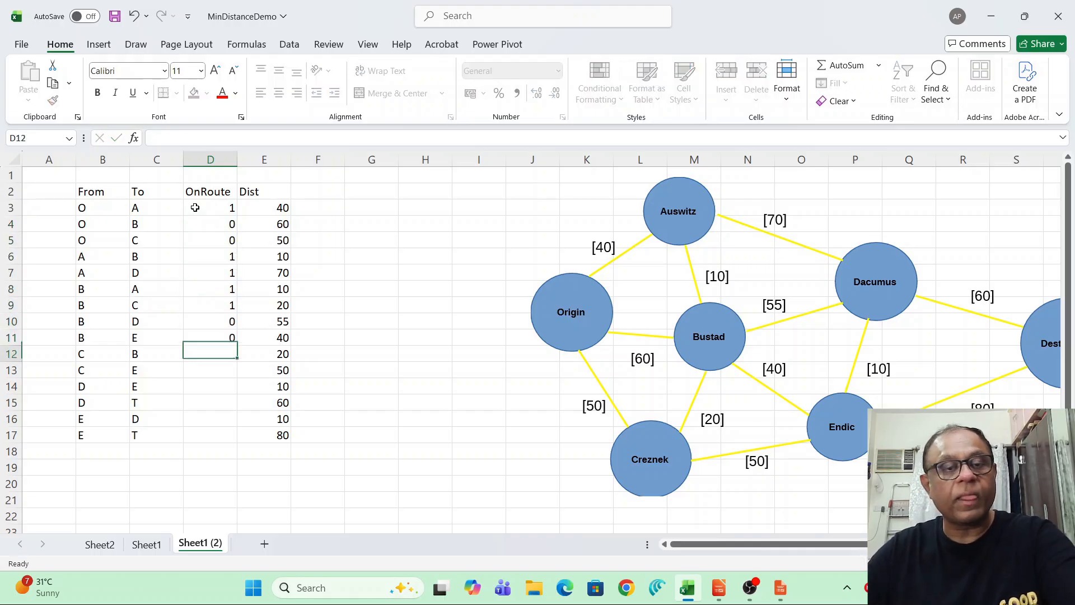
Step: Enter trial OnRoute values for the Creznek, Dacumus and Endic links in D12:D17 as 0, 1, 1, 1, 0 and 0
type("0")
key("Return")
type("1")
key("Return")
type("1")
key("Return")
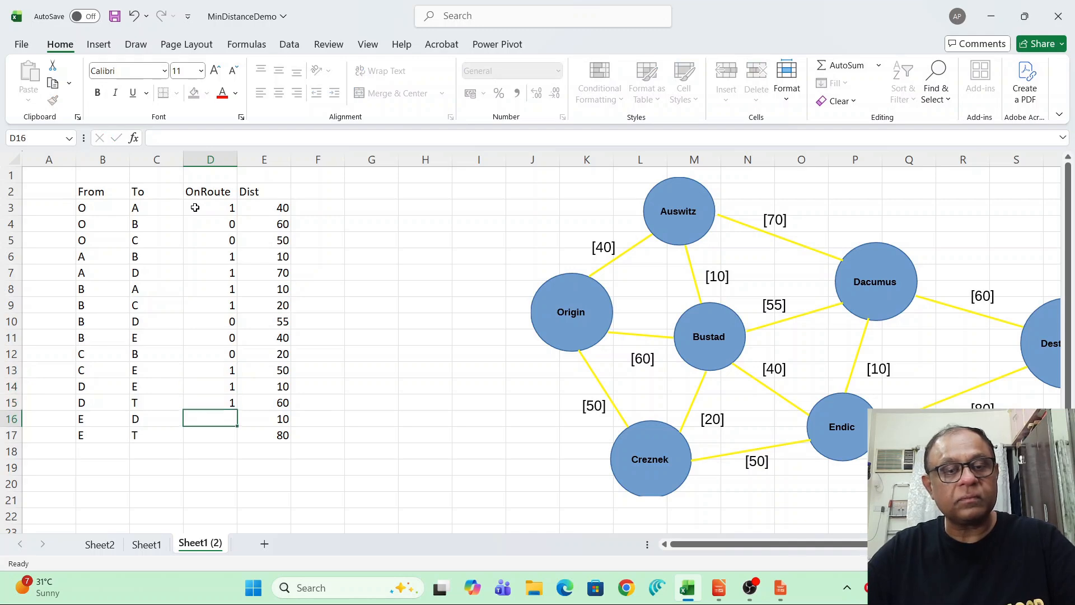
type("1")
key("Return")
type("0")
key("Return")
type("0")
key("Return")
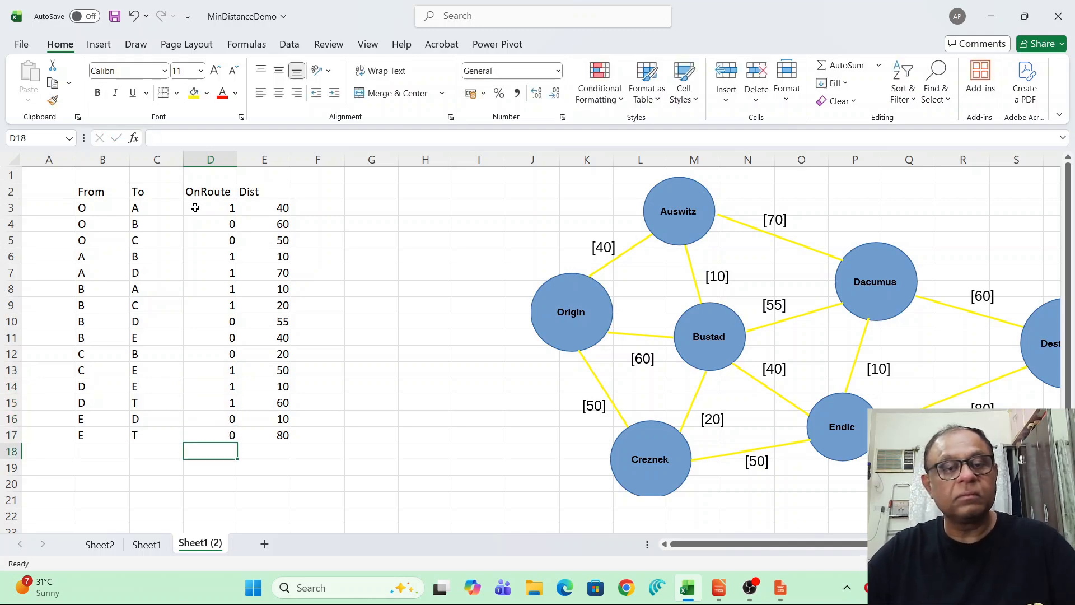
Step: Add the label Total Dist in C19 below the link table
scroll(196, 308, "down", 2)
left_click(160, 368)
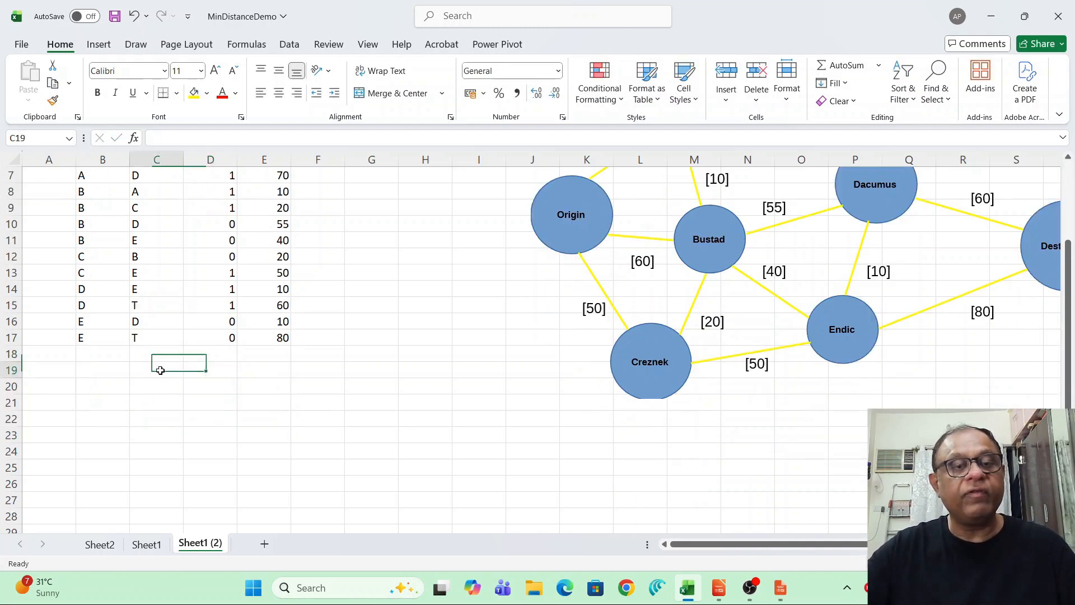
type("Tot")
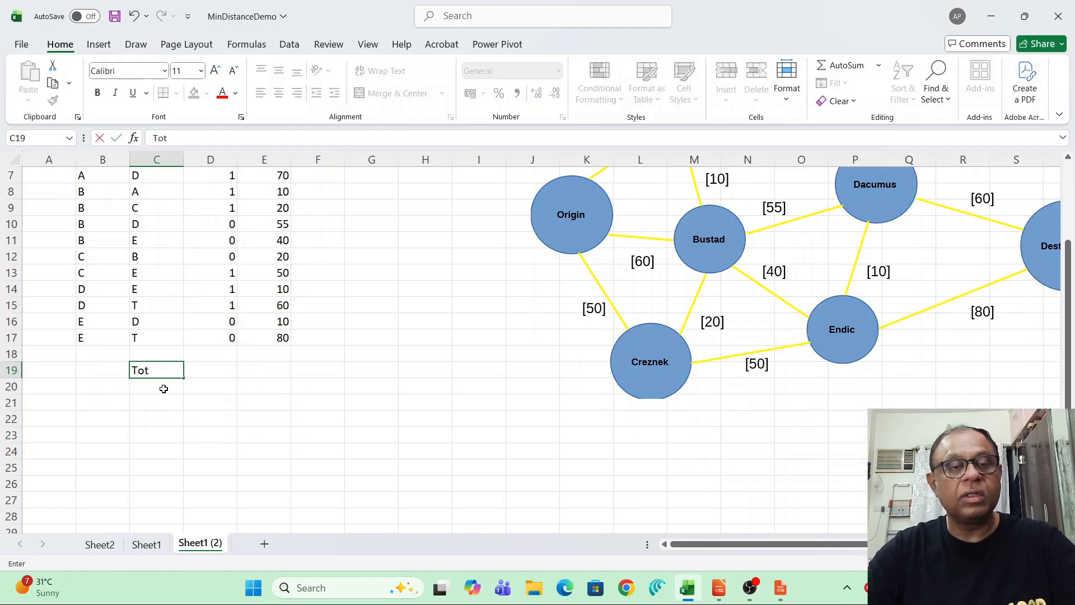
type("al Dist")
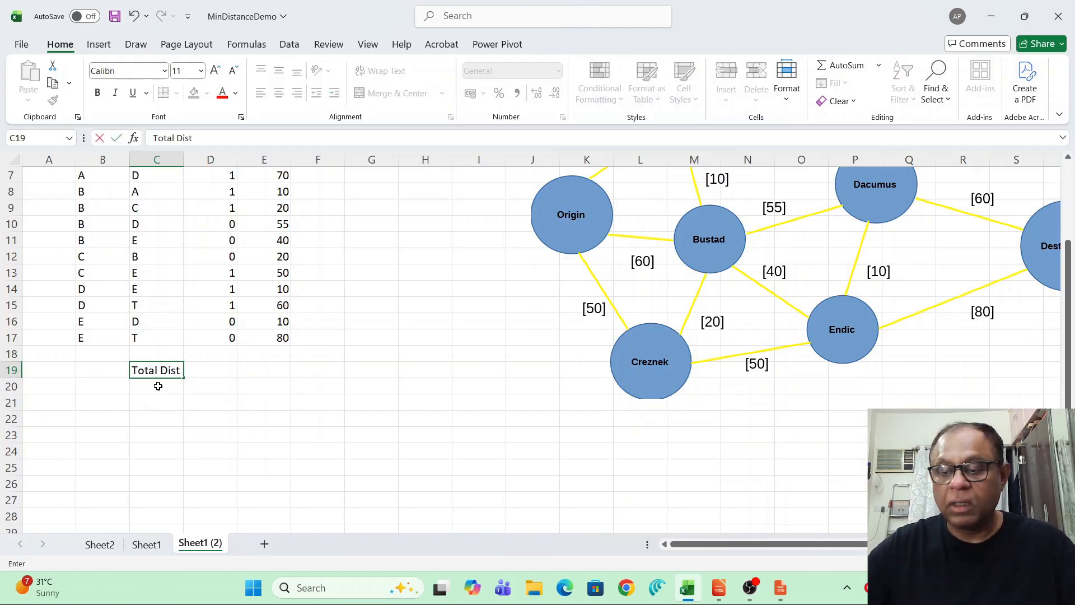
key("Tab")
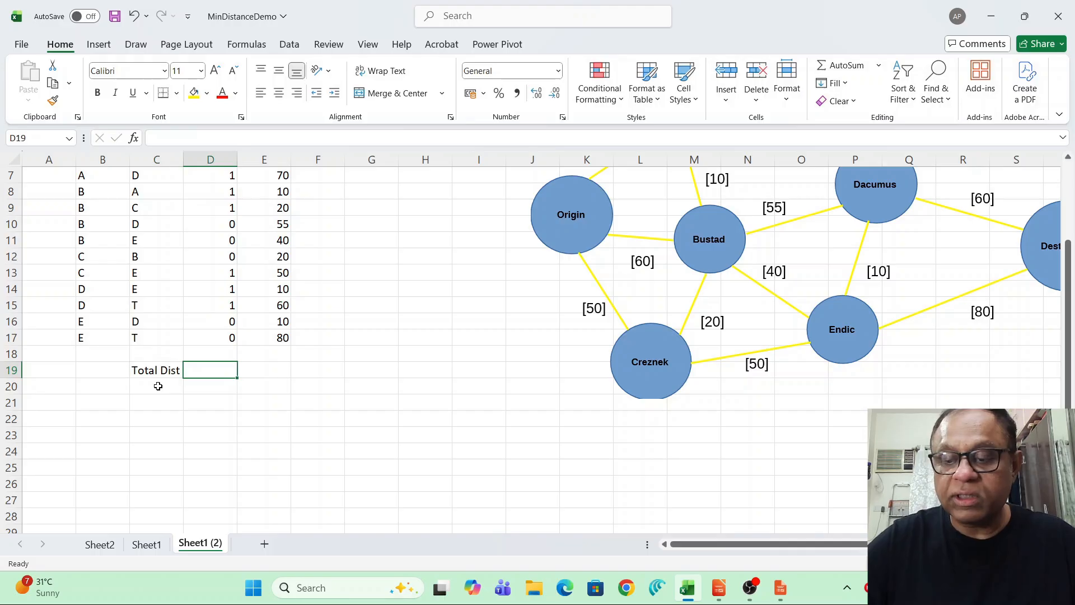
Step: Calculate the total distance in D19 with =SUMPRODUCT(D3:D17,E3:E17), multiplying the OnRoute values by the distances
type("=sumpo")
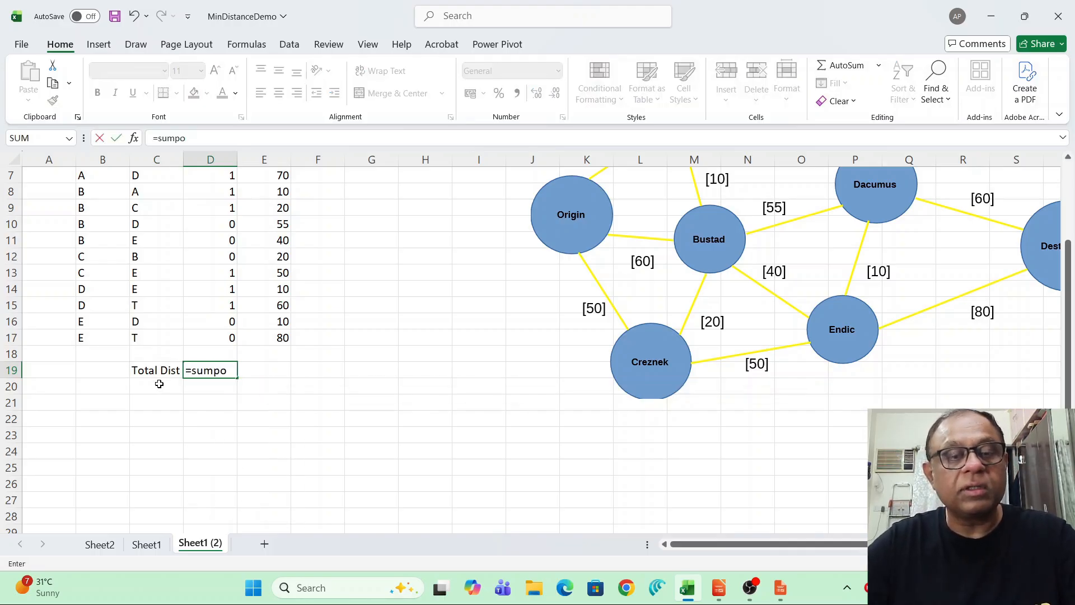
type("eu")
key("BackSpace")
key("BackSpace")
key("BackSpace")
type("eo")
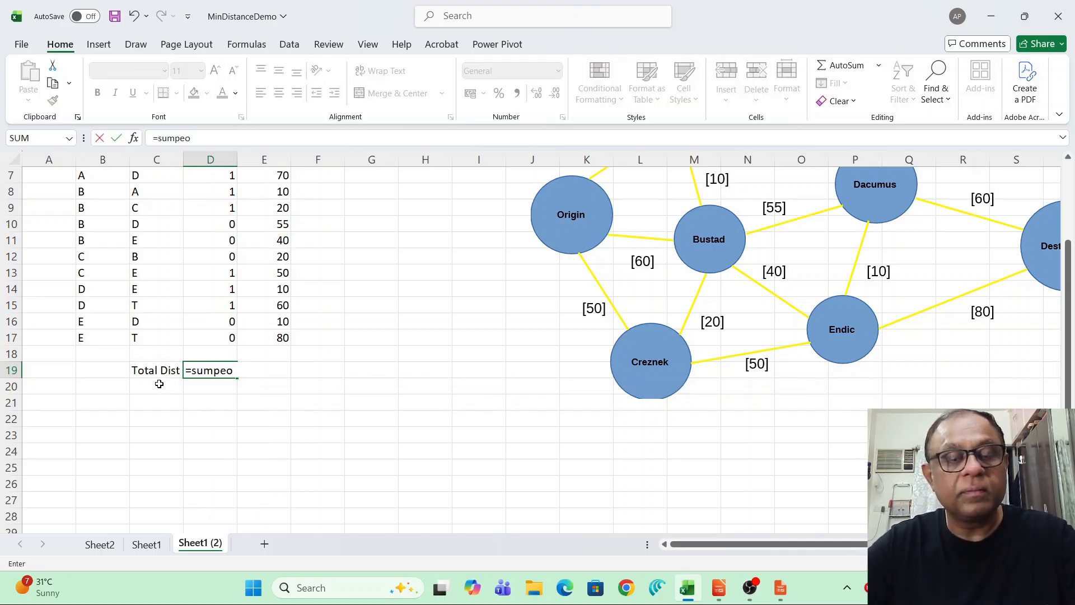
key("BackSpace")
key("BackSpace")
type("ro")
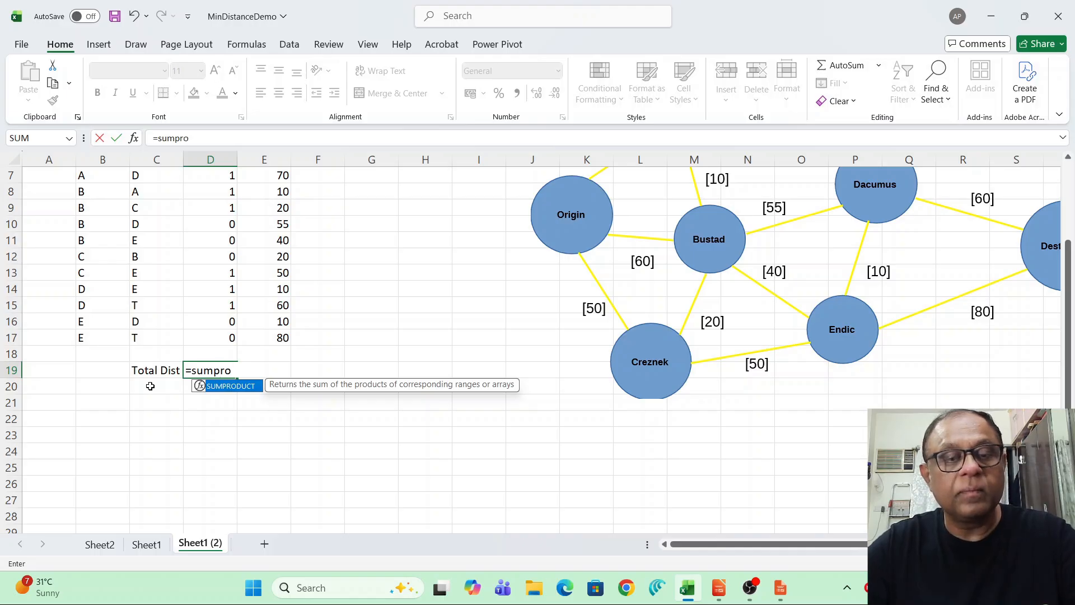
type("duct(")
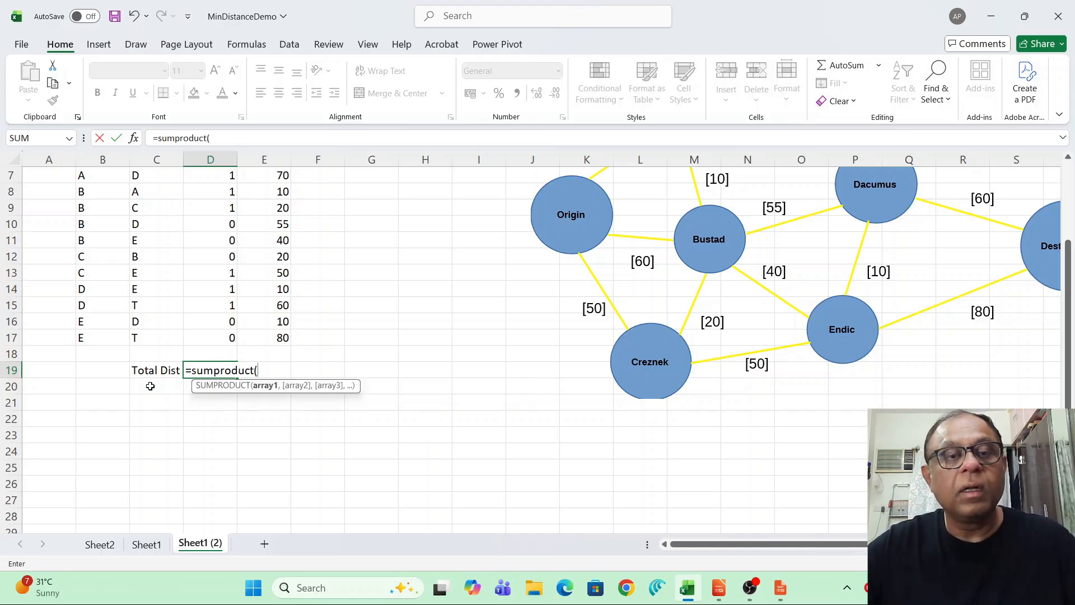
scroll(137, 371, "up", 2)
left_click_drag(209, 208, 229, 432)
type(",")
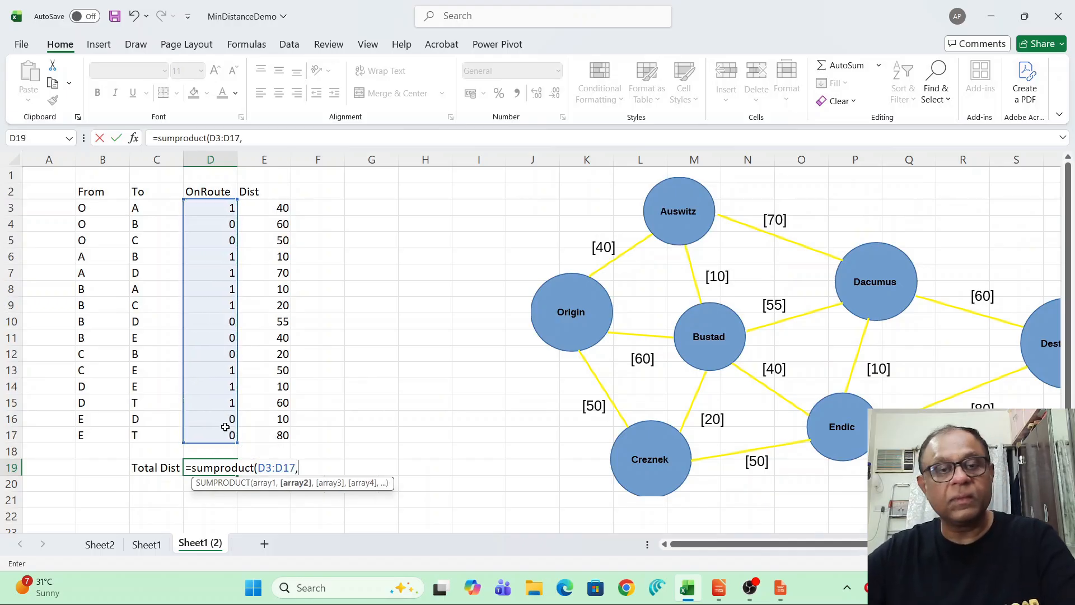
left_click_drag(263, 207, 275, 427)
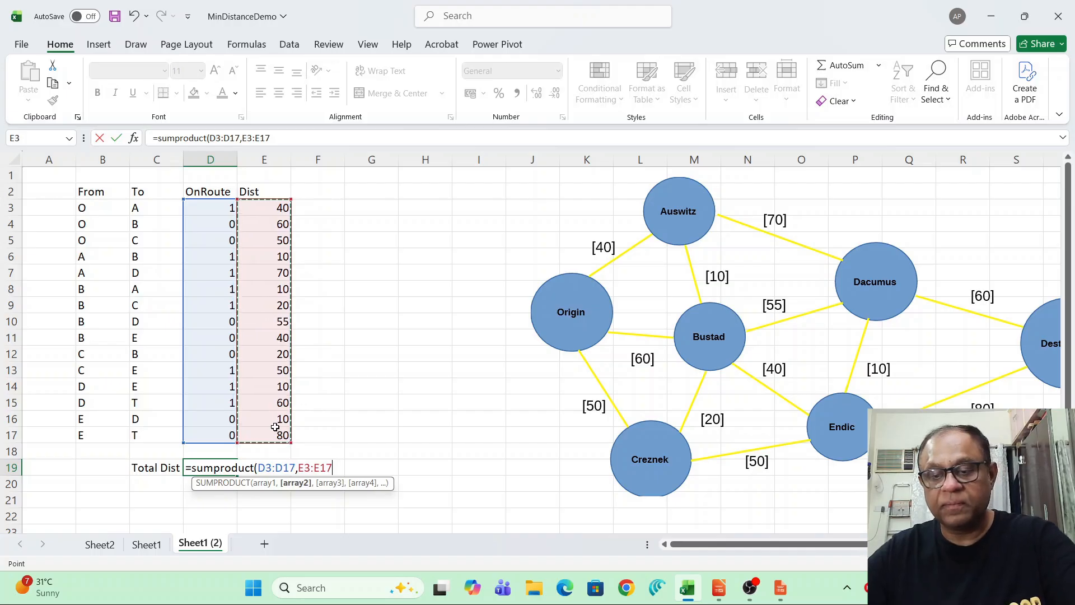
type(")")
key("Return")
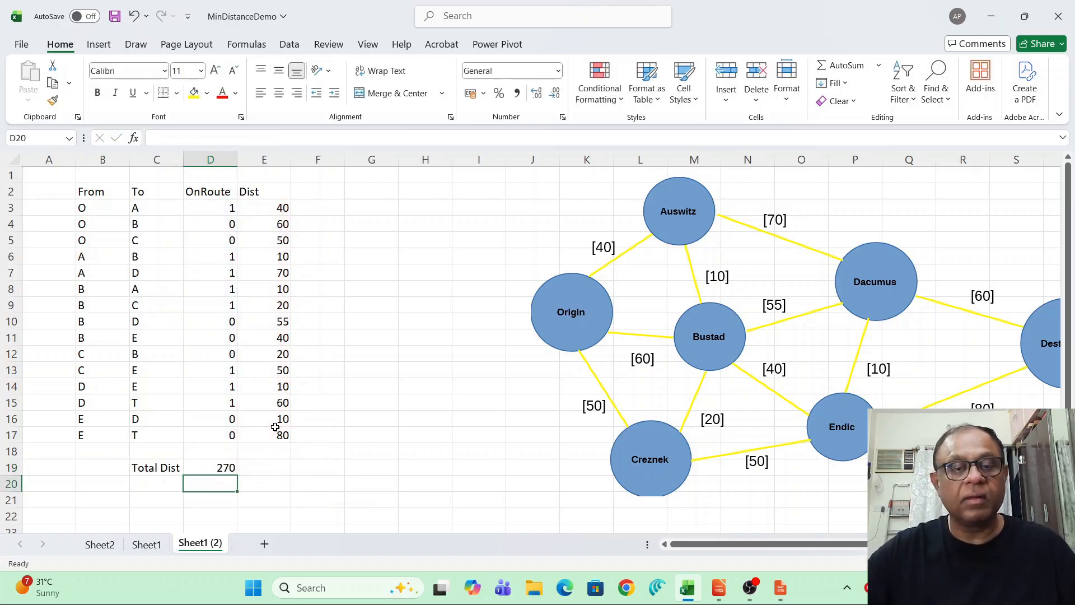
Step: Move the network diagram down to start around row 17, and enter the header Node in G3
left_click_drag(723, 277, 371, 491)
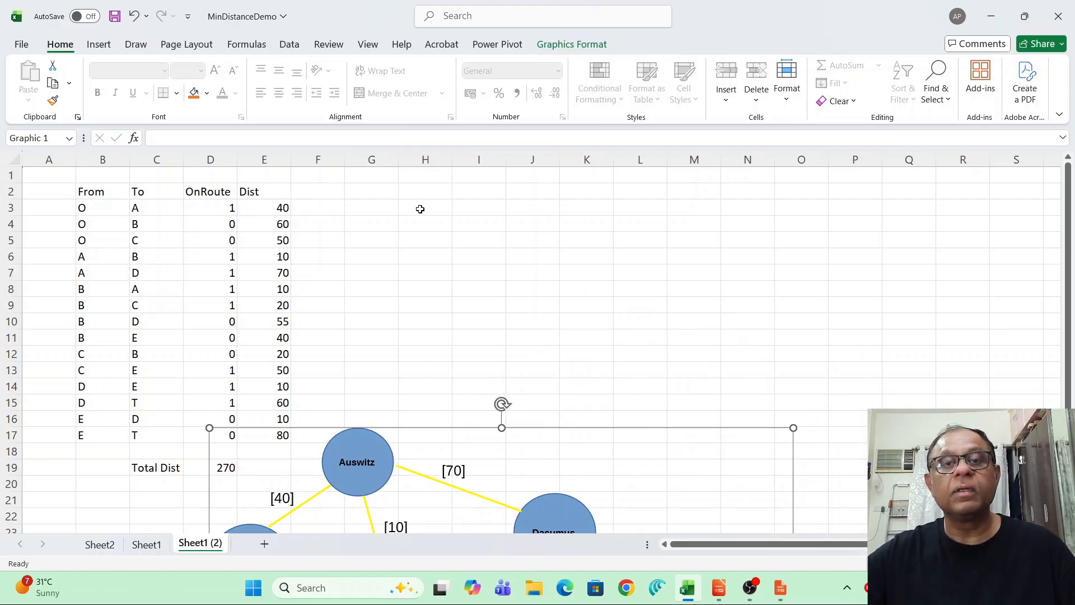
left_click(386, 206)
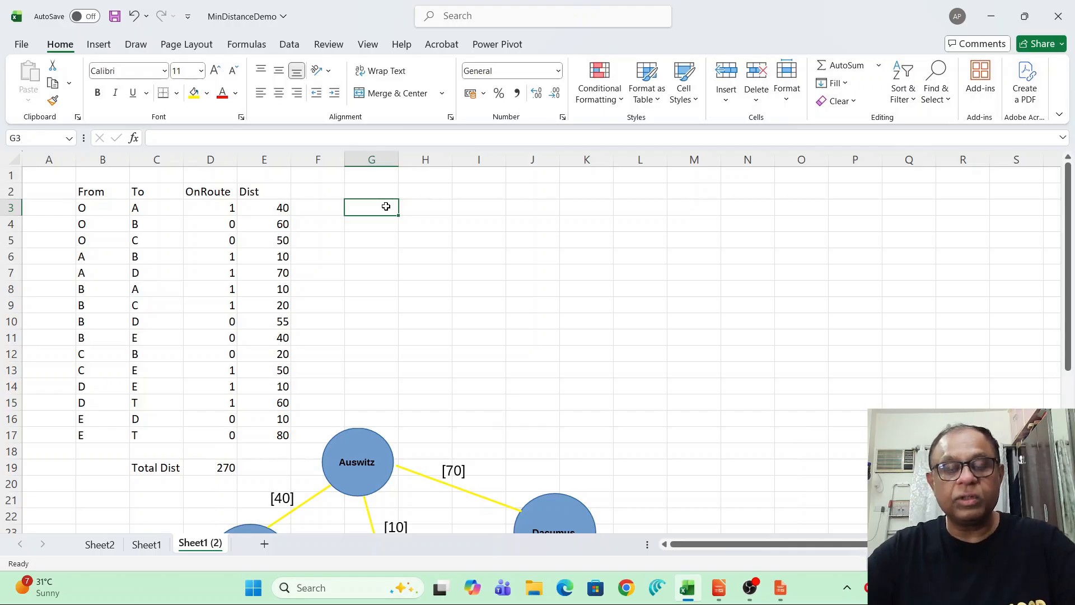
type("Node")
key("Return")
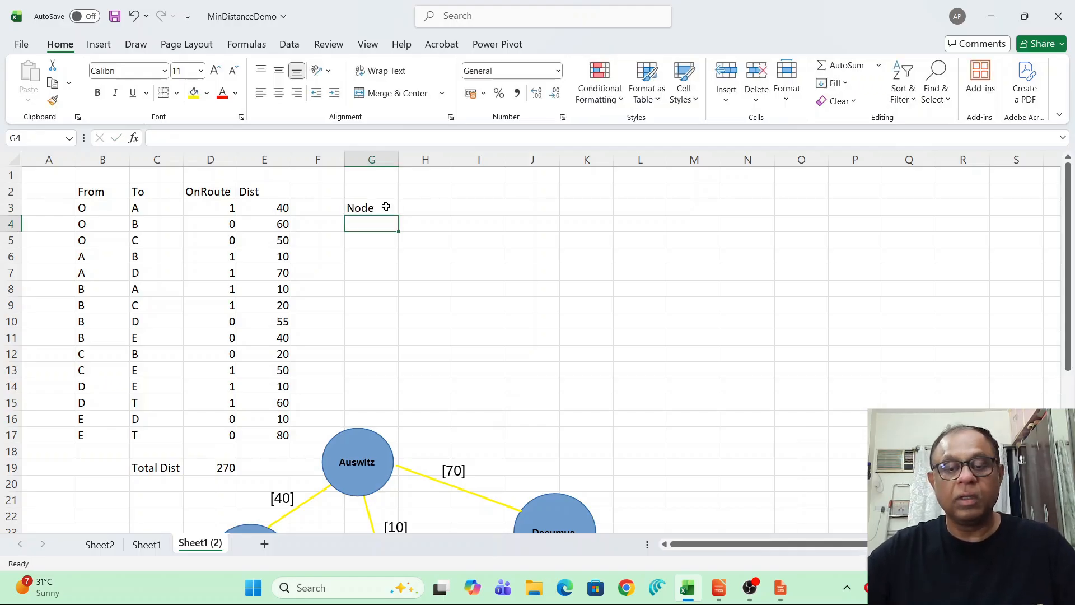
Step: List the nodes O, A, B, C, D, E and T in G4:G10 under the Node header
type("O")
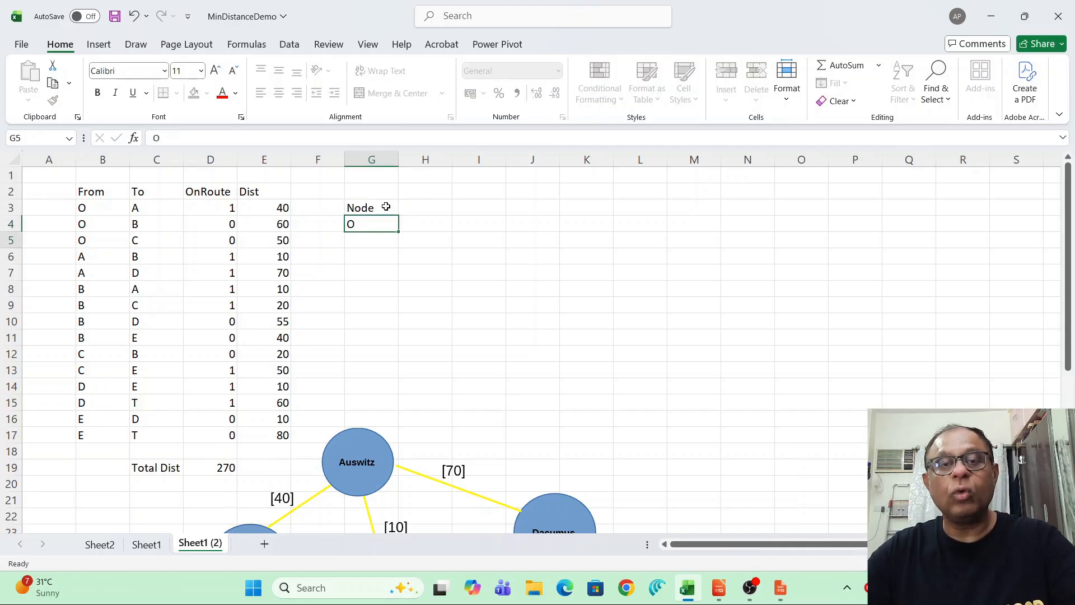
type("A")
key("Return")
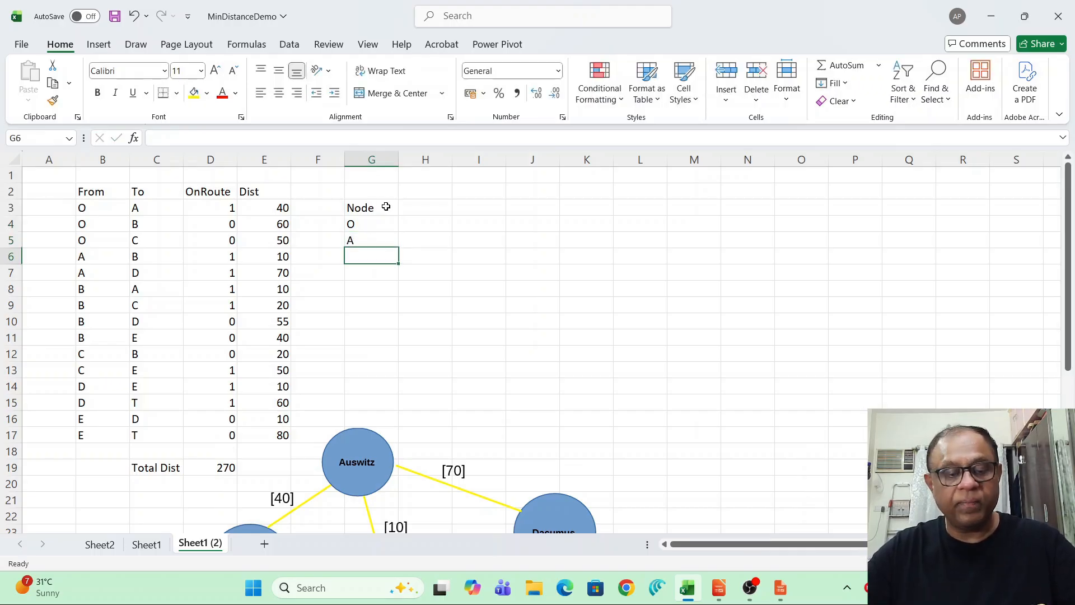
type("B")
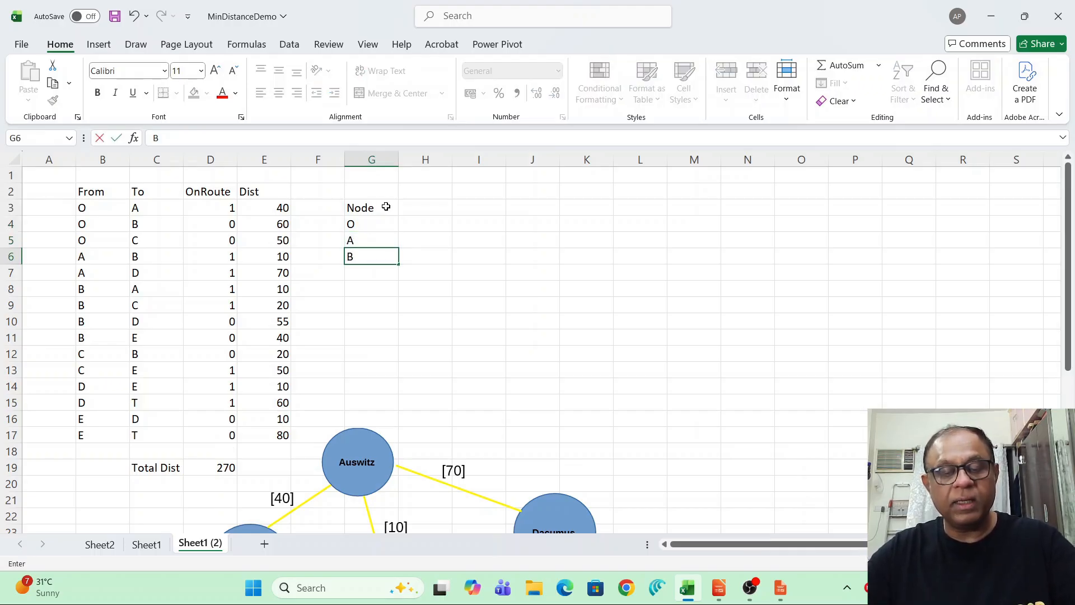
type("C")
key("Return")
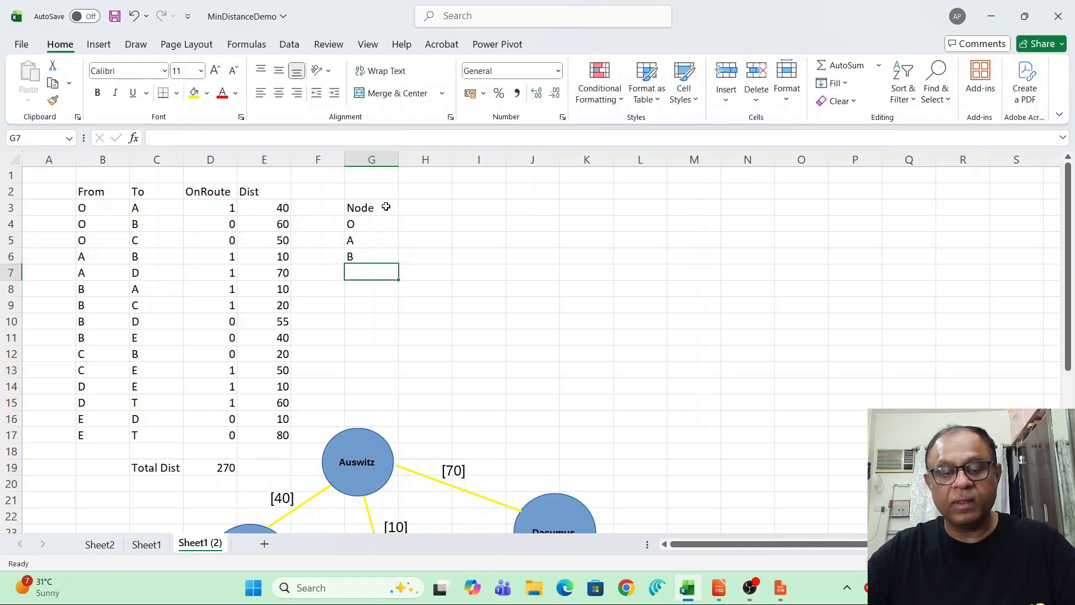
type("C")
key("Return")
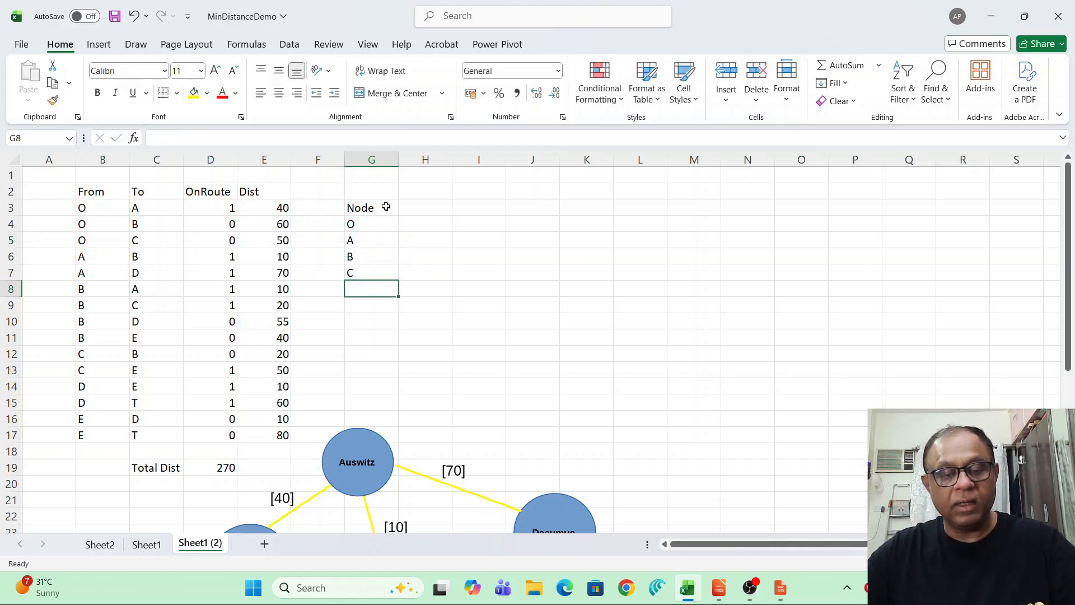
type("D")
key("Return")
type("E")
key("Return")
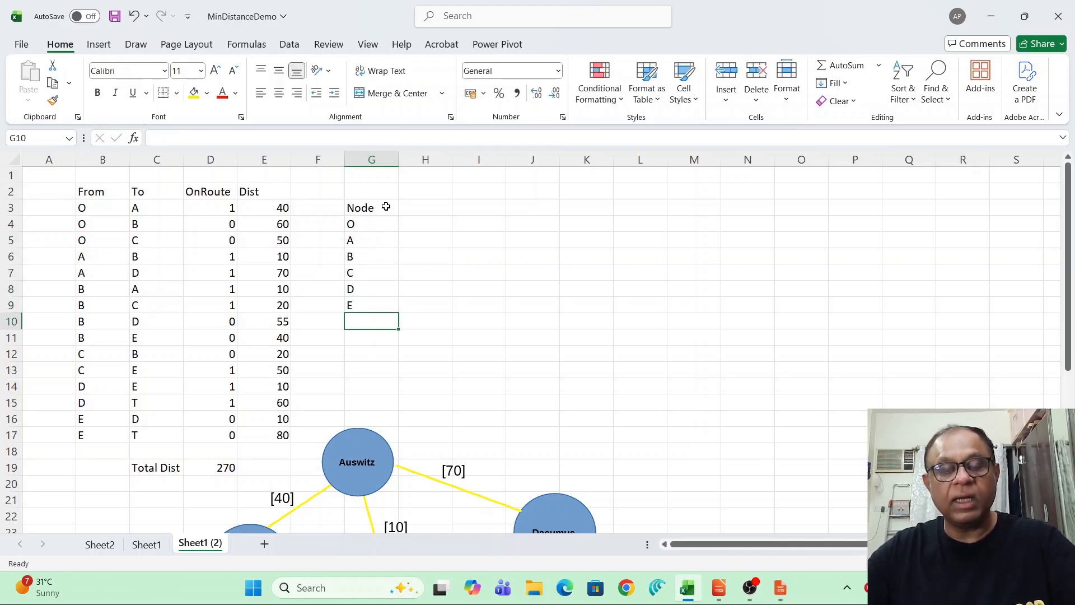
type("T")
key("Return")
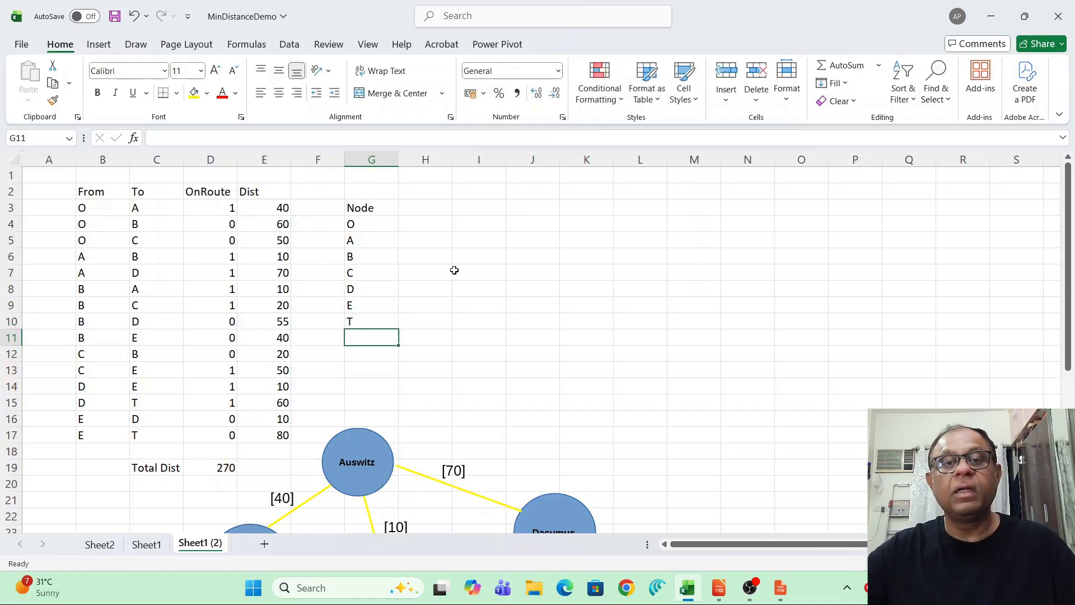
Step: Add the column headers In in H3 and Out in I3 beside the Node header
left_click(421, 211)
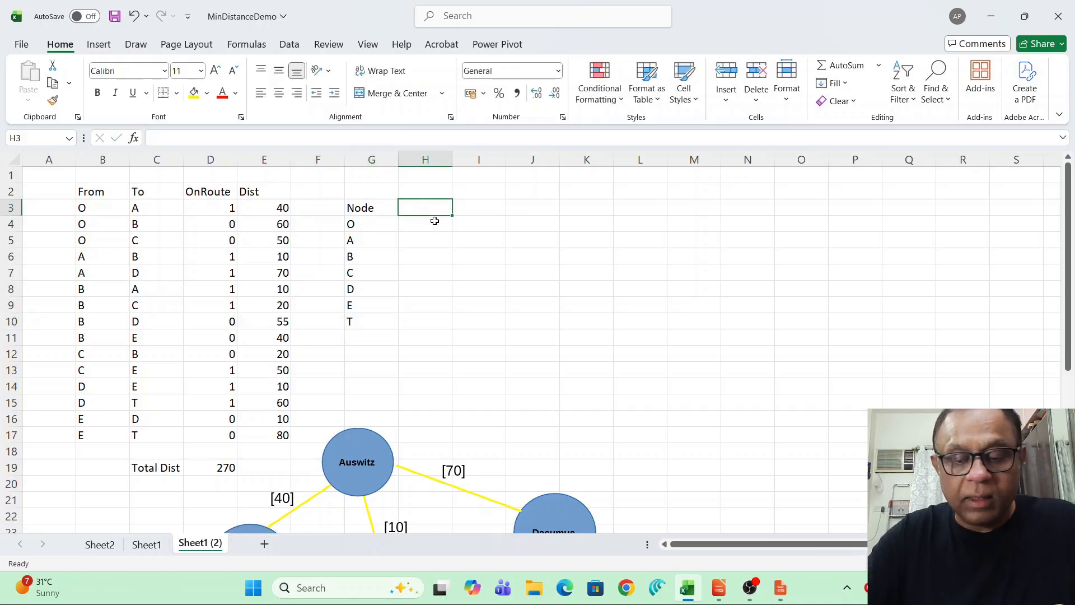
type("in")
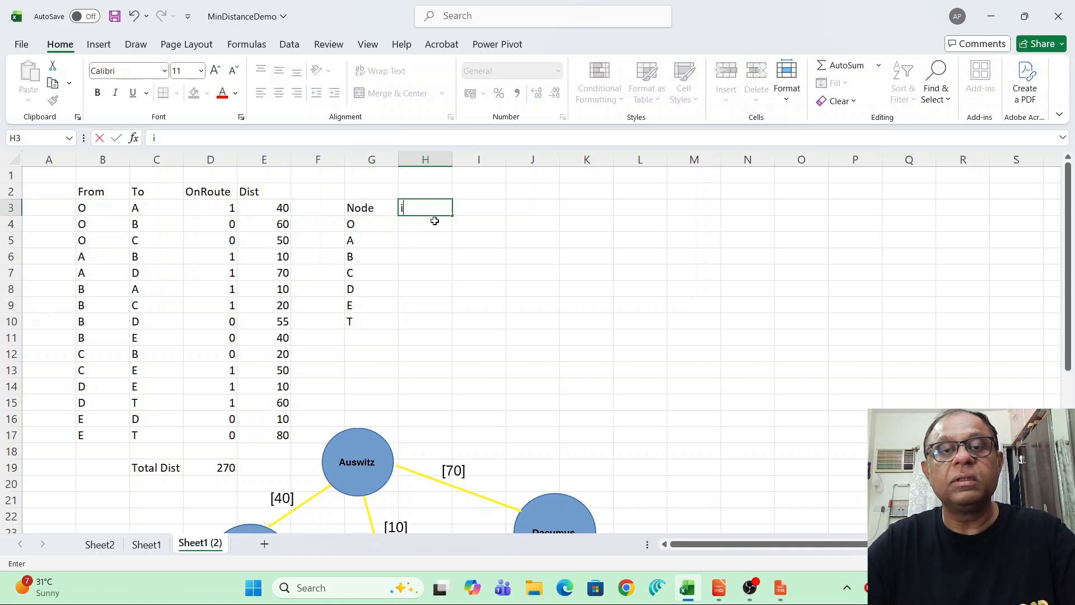
key("BackSpace")
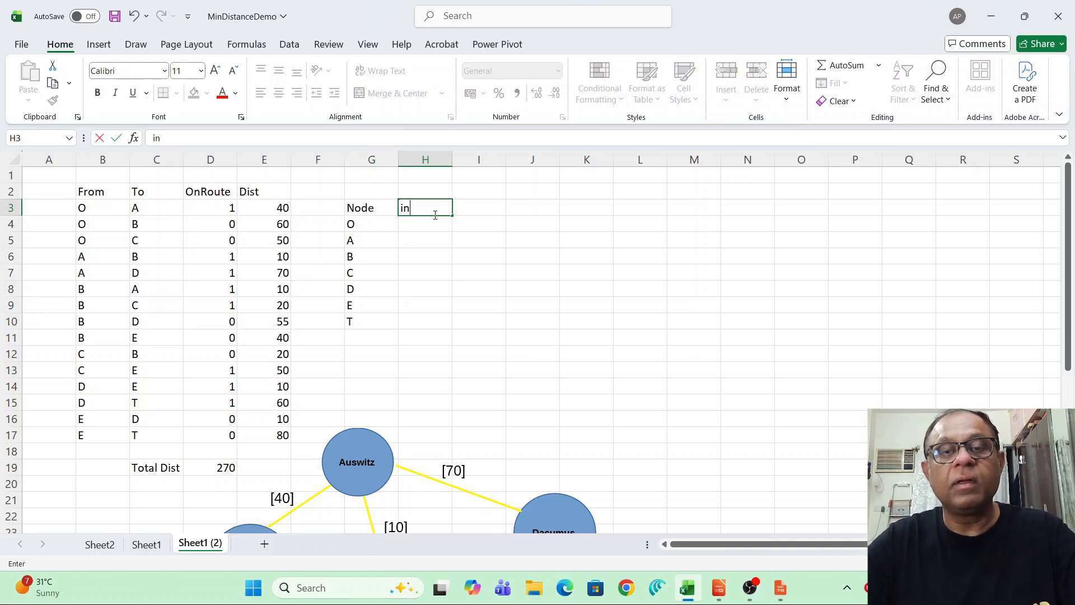
key("BackSpace")
key("BackSpace")
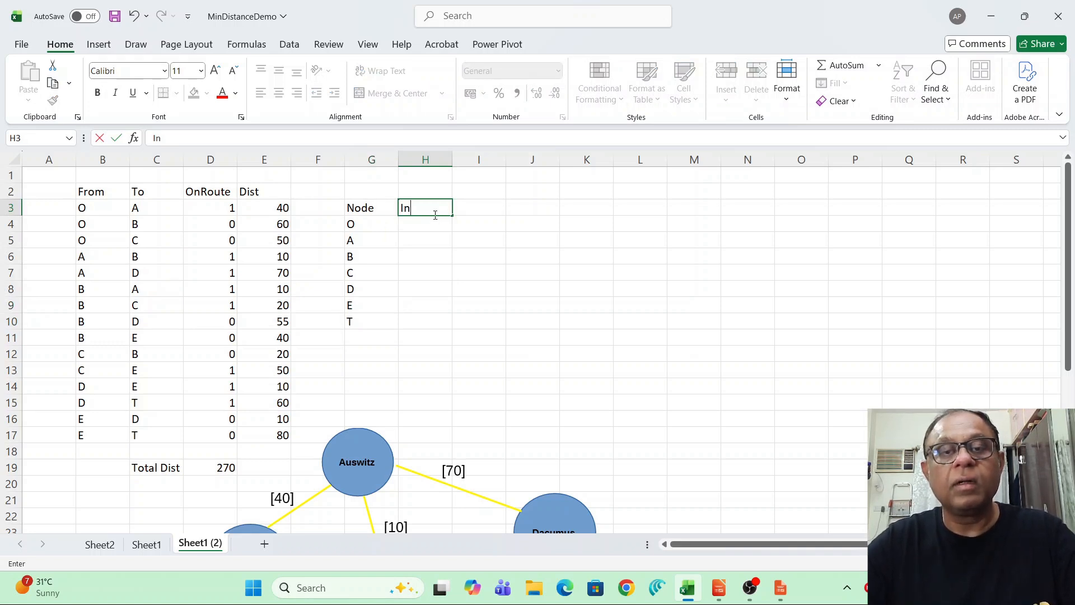
key("Tab")
type("Ou")
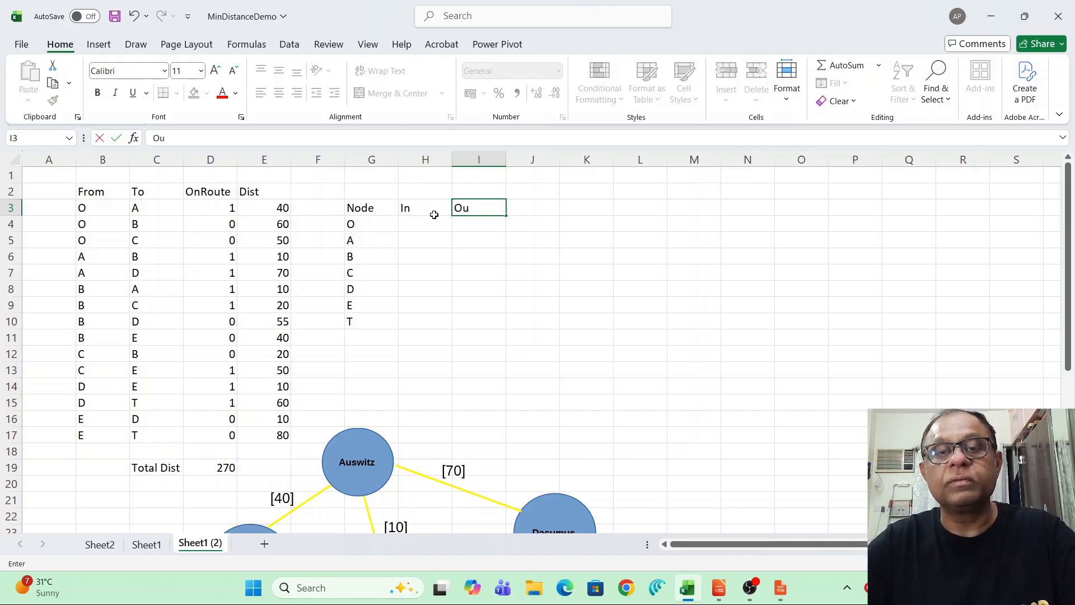
type("t")
Step: Write the In formula for node O in H4 as =SUMIF(C3:C17,G4,D3:D17), summing OnRoute values by the To column
left_click(434, 222)
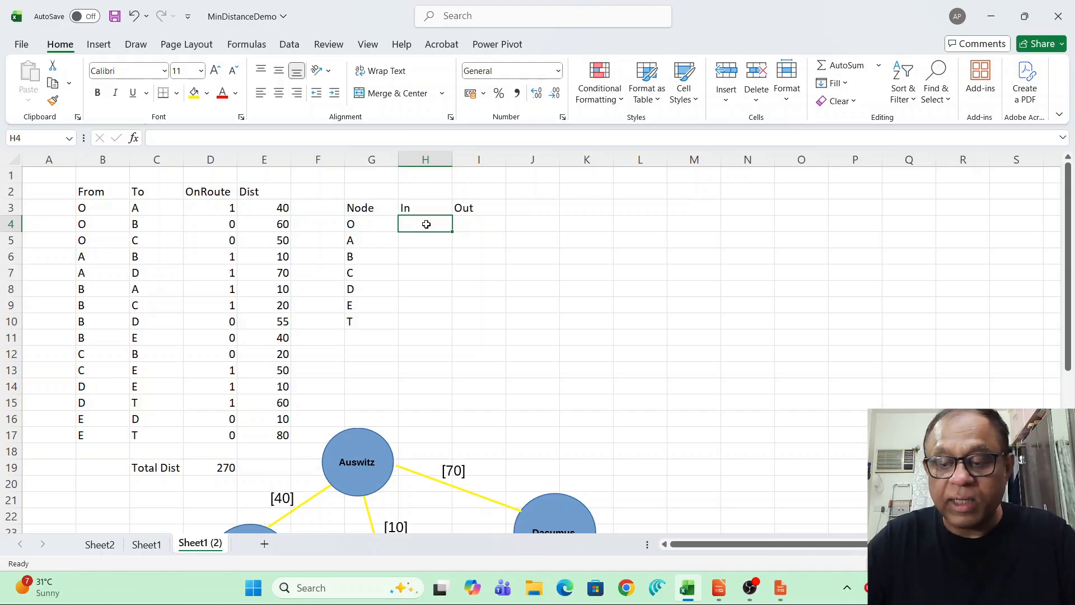
type("=sumi")
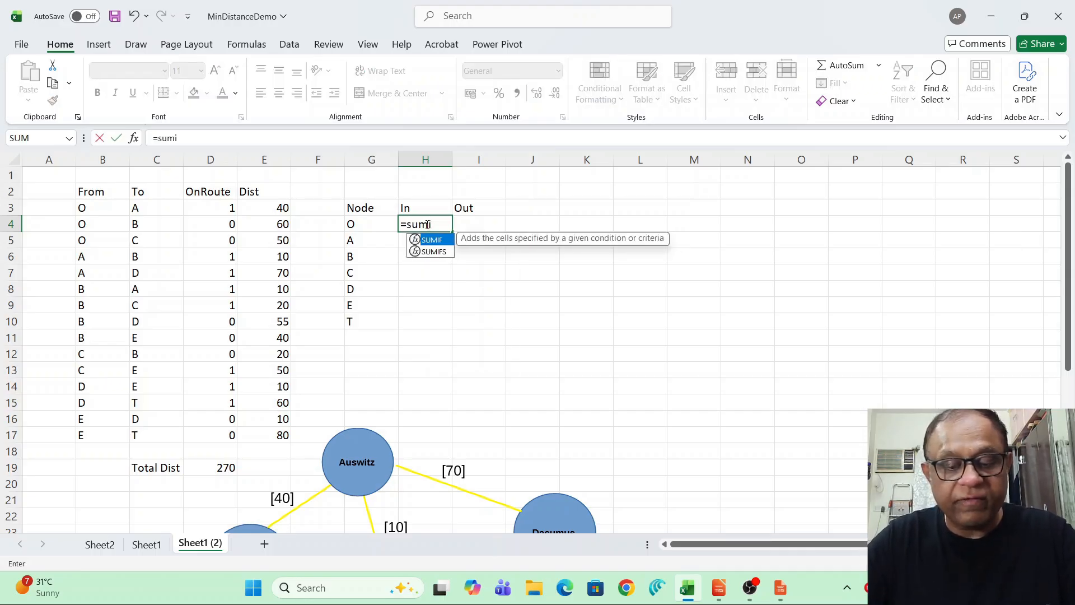
type("f(")
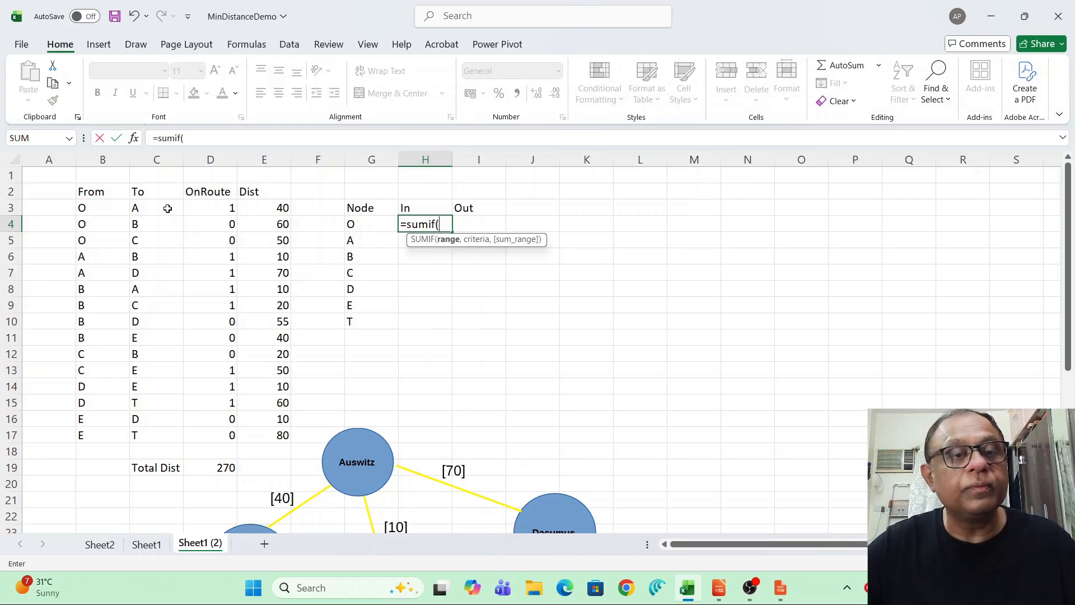
left_click_drag(167, 208, 166, 434)
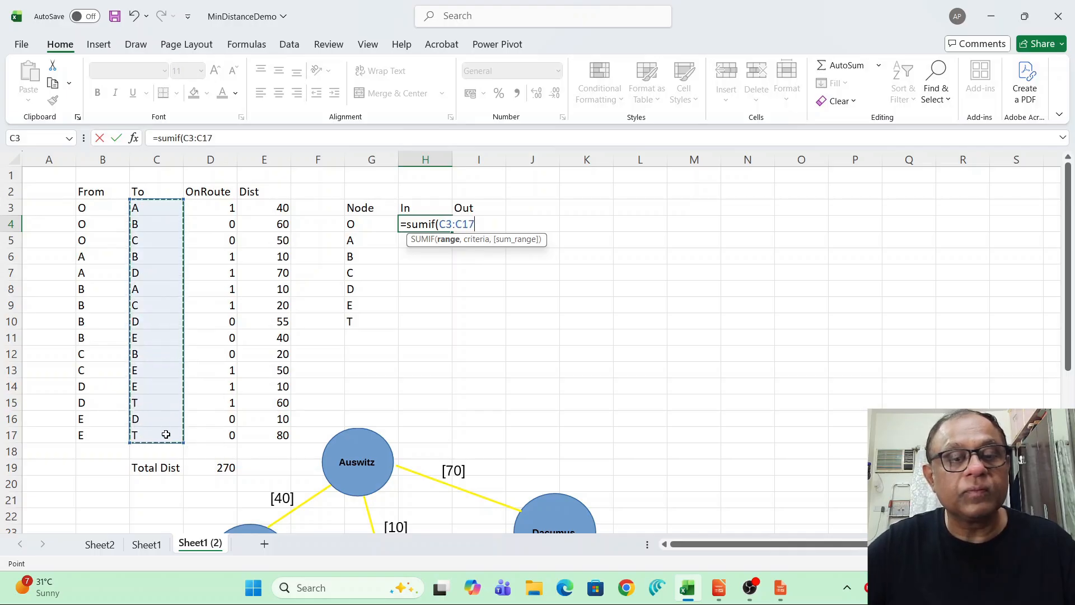
type(",")
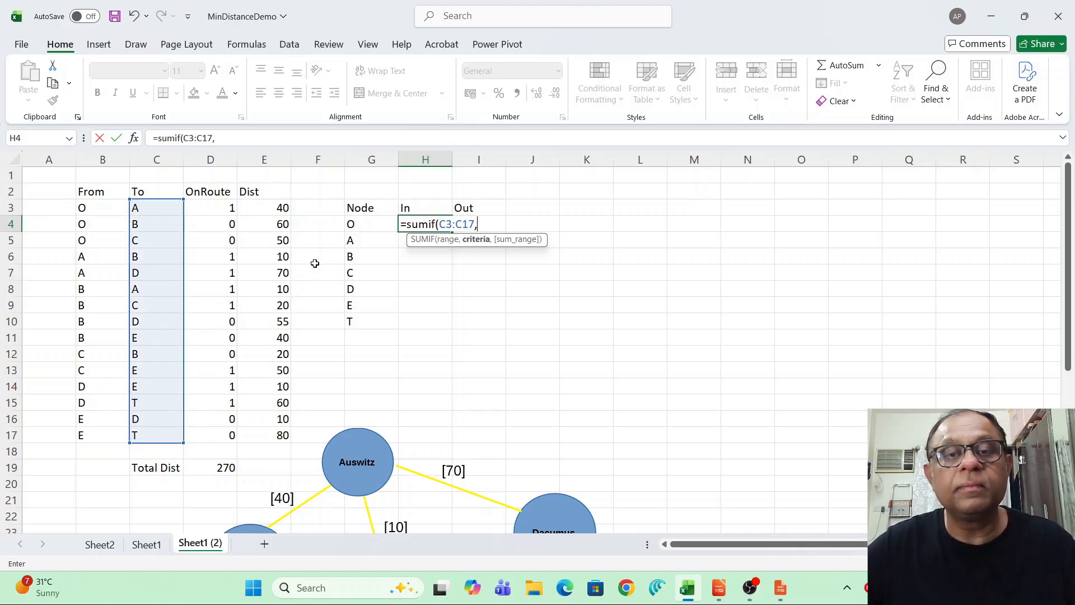
left_click(360, 226)
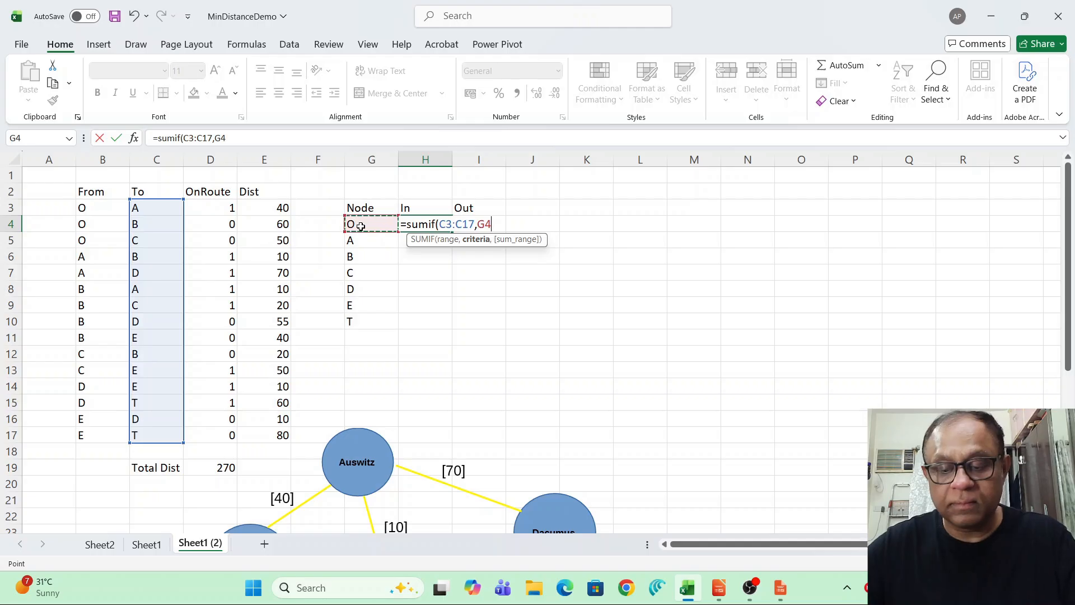
type(",")
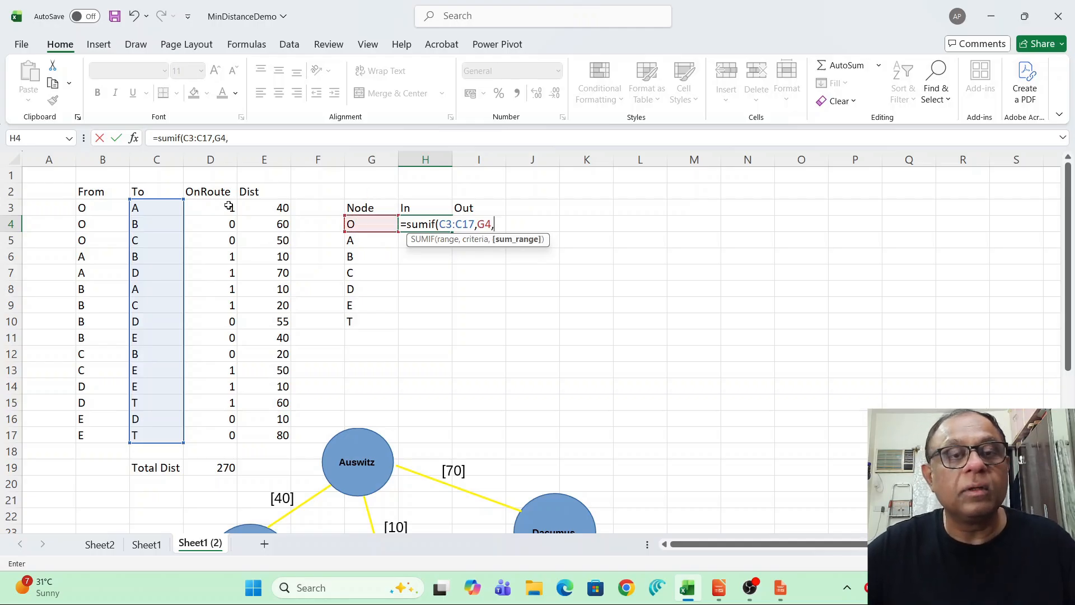
left_click_drag(229, 207, 230, 435)
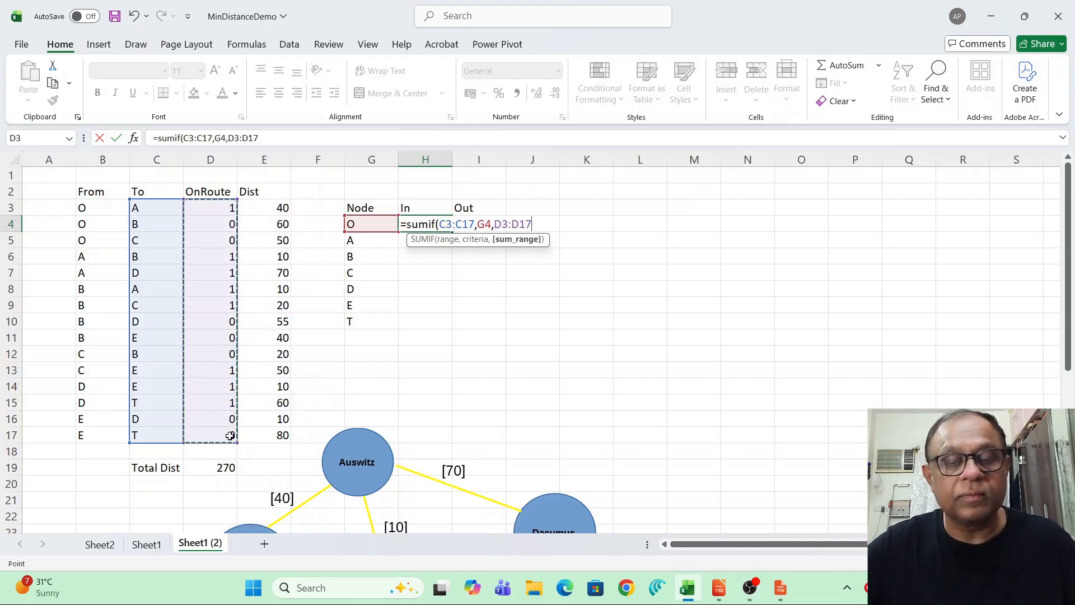
type(")")
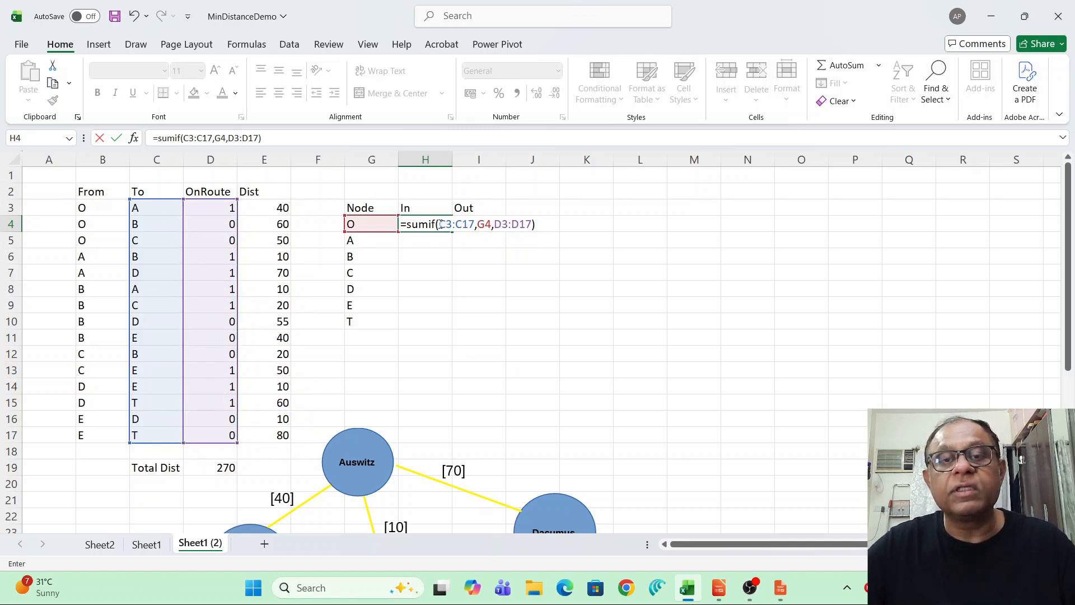
Step: Make both ranges in the H4 formula absolute, giving =SUMIF($C$3:$C$17,G4,$D$3:$D$17), and enter it
left_click_drag(440, 224, 476, 225)
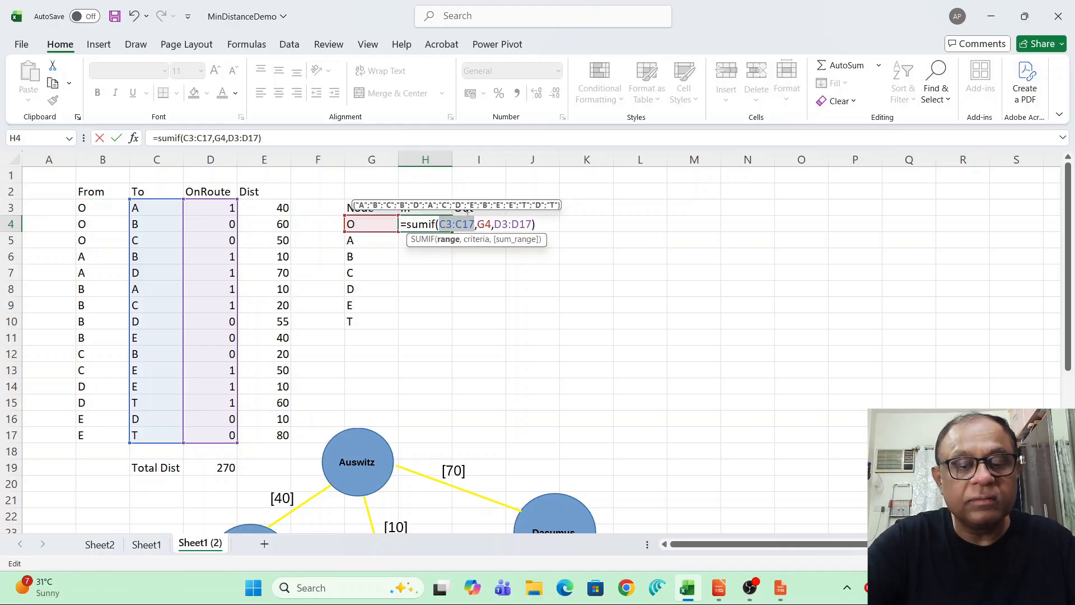
key("F4")
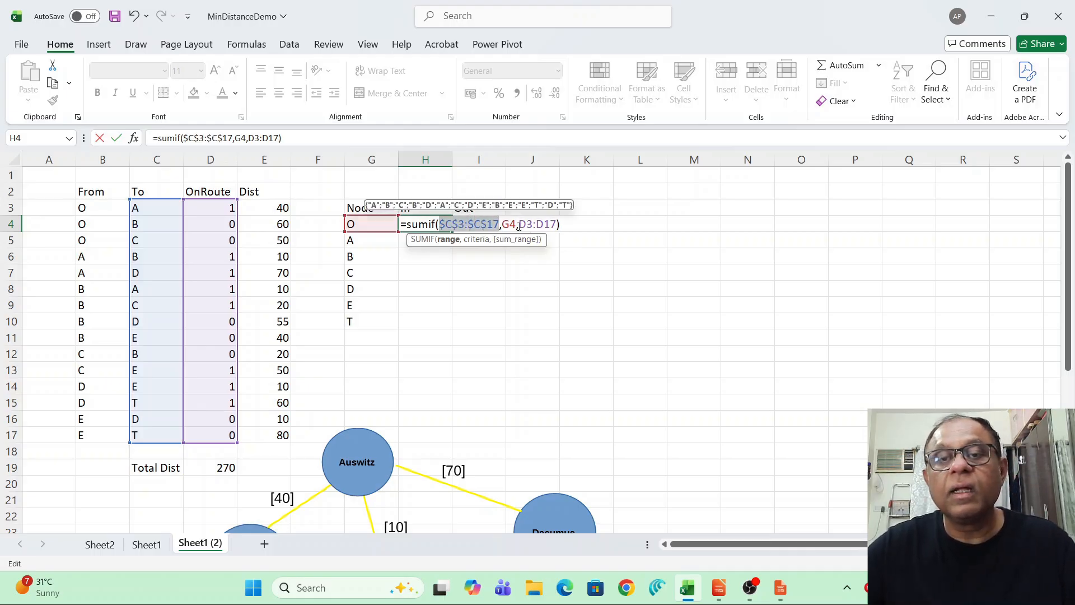
left_click_drag(519, 224, 556, 224)
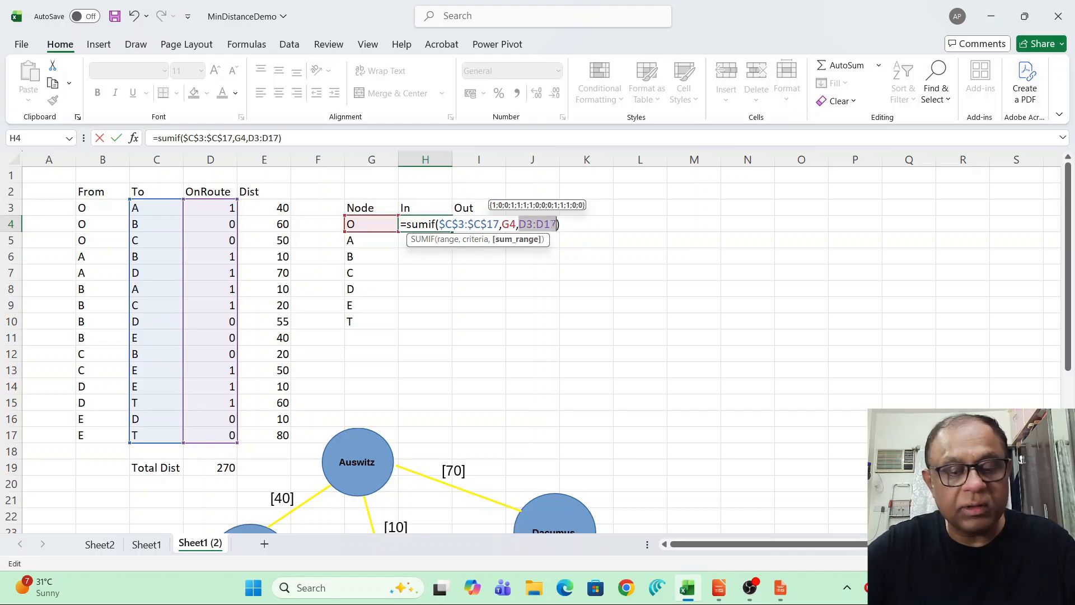
key("F4")
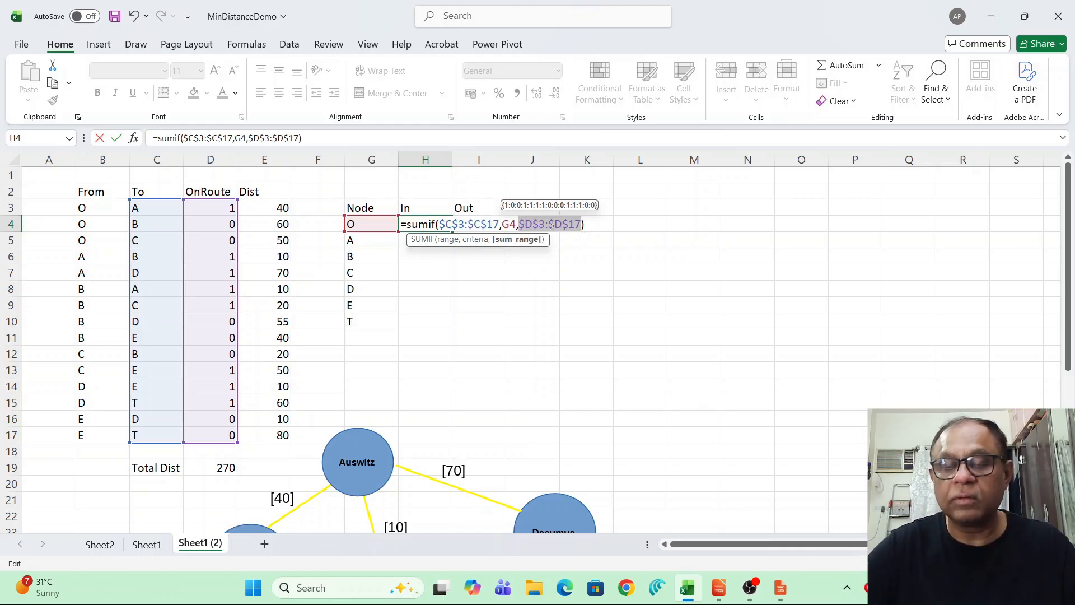
key("Return")
Step: Write the Out formula for node O in I4 as =SUMIF(B3:B17,G4,D3:D17), summing OnRoute values by the From column
left_click(483, 225)
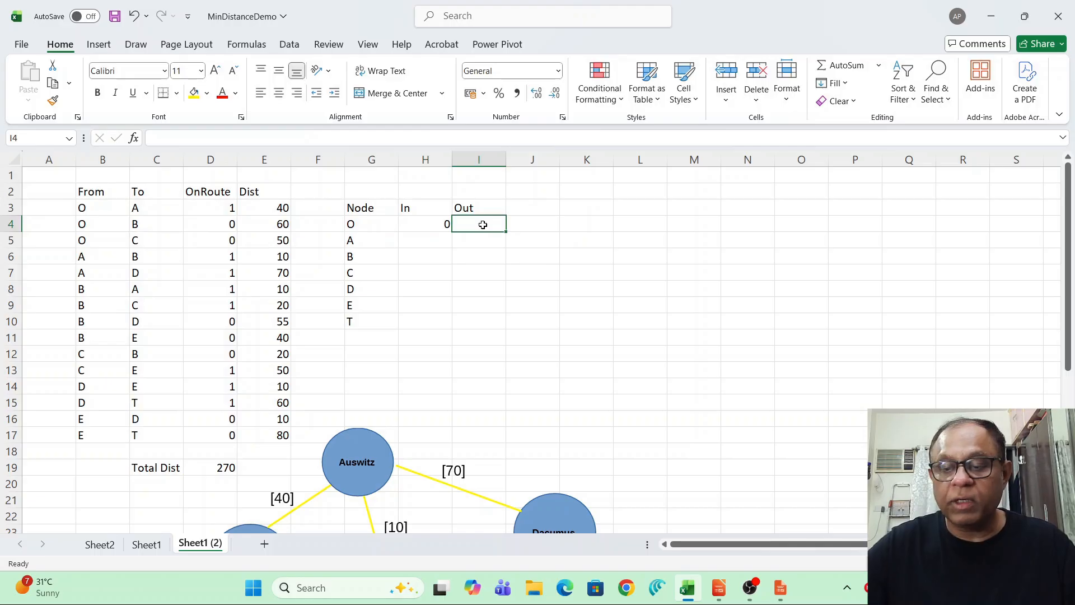
type("=sum")
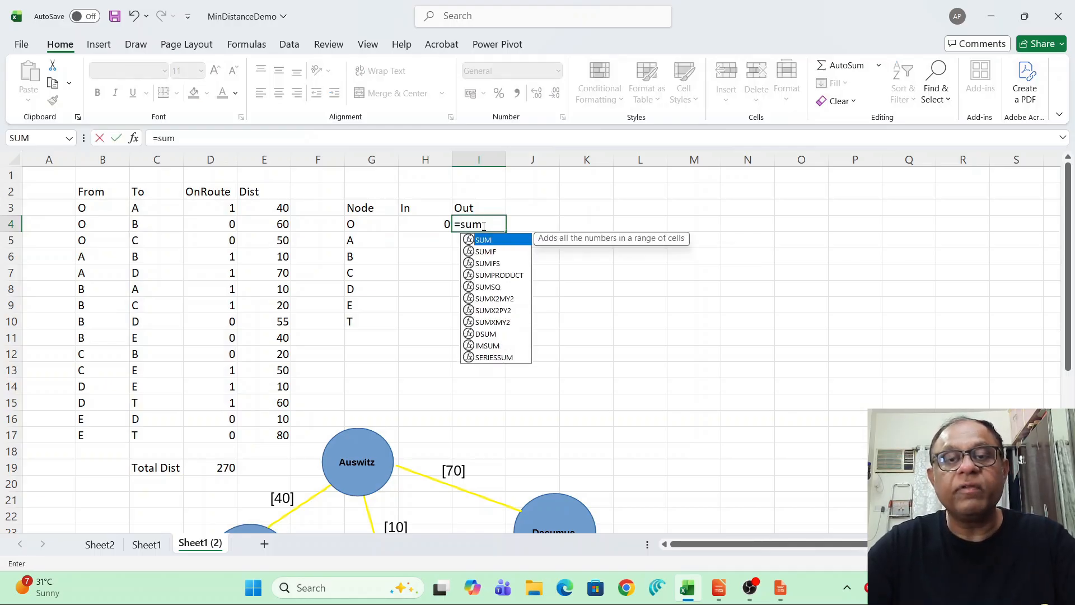
type("if(")
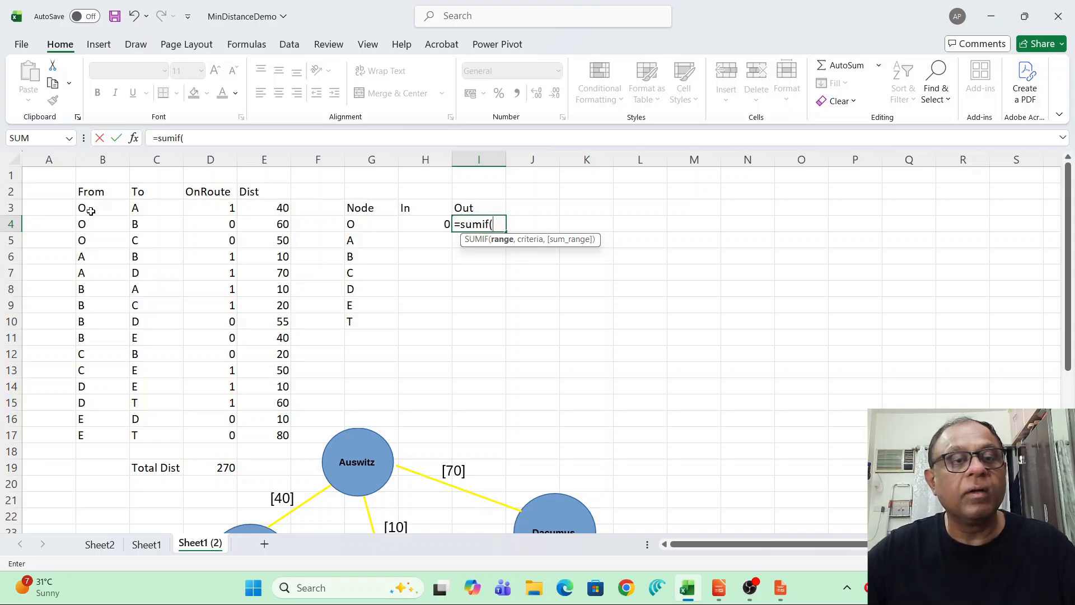
left_click_drag(97, 207, 107, 436)
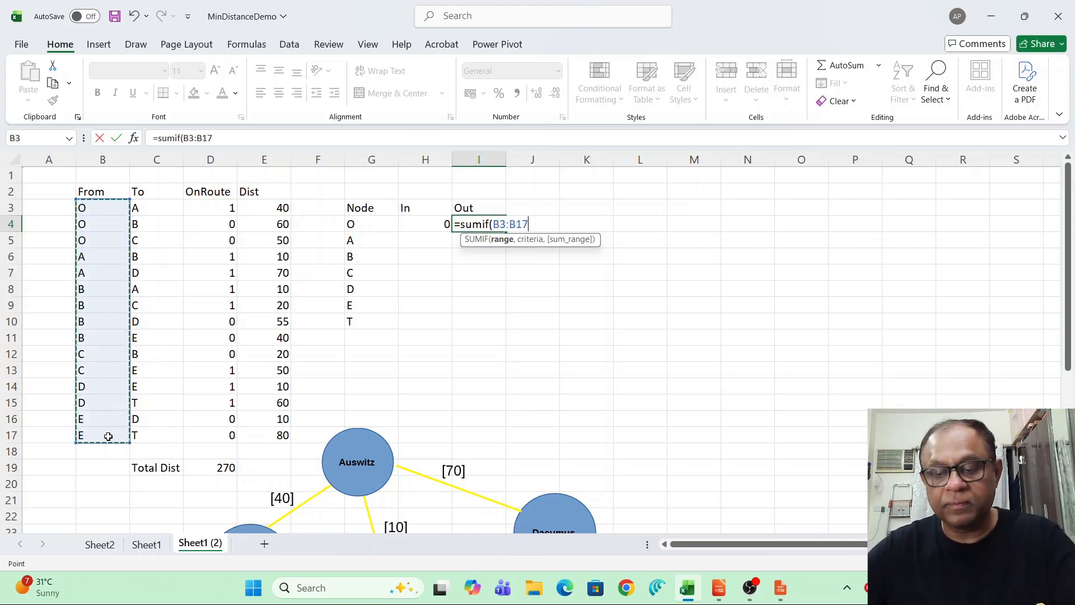
type(",")
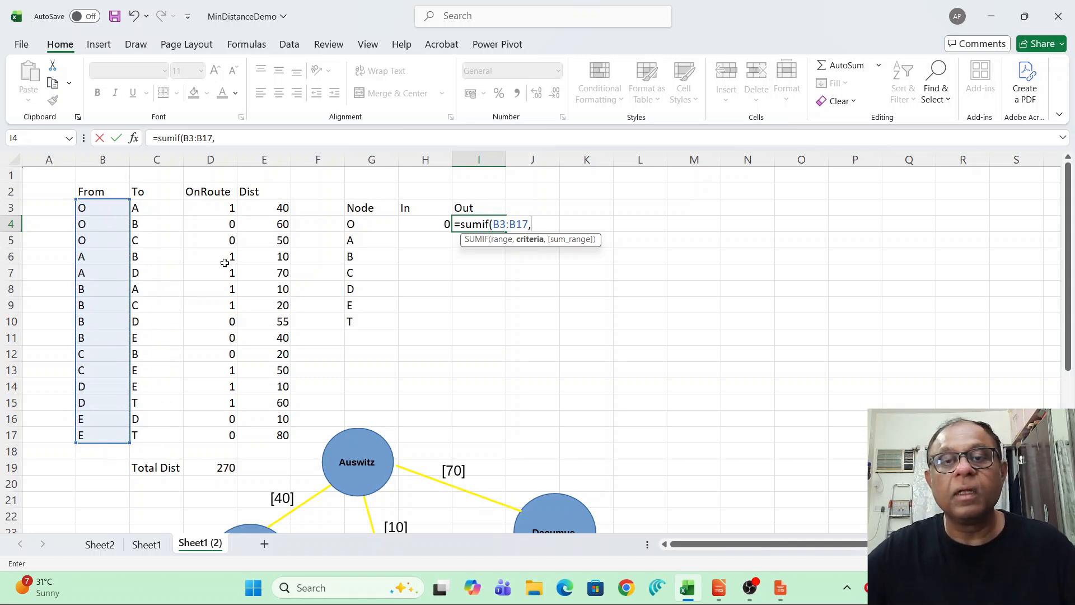
left_click(354, 224)
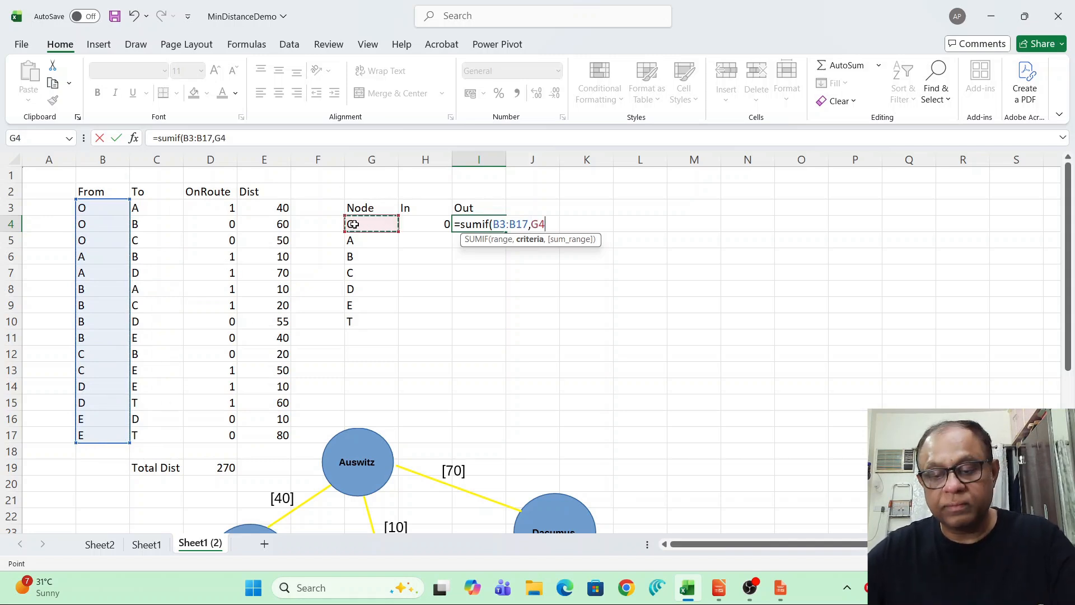
type(",")
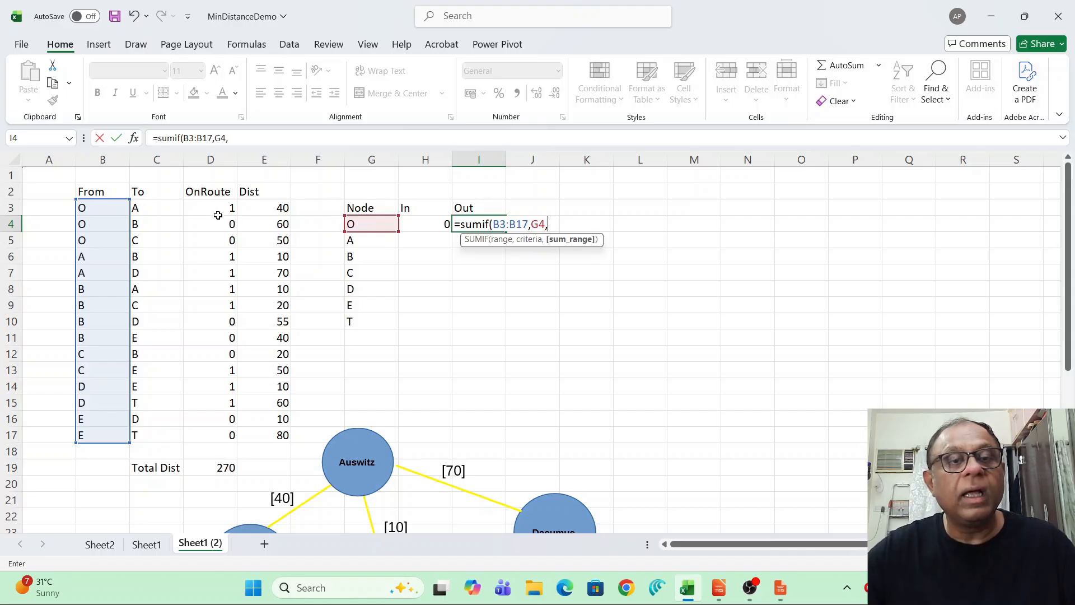
left_click_drag(218, 215, 226, 428)
type(")")
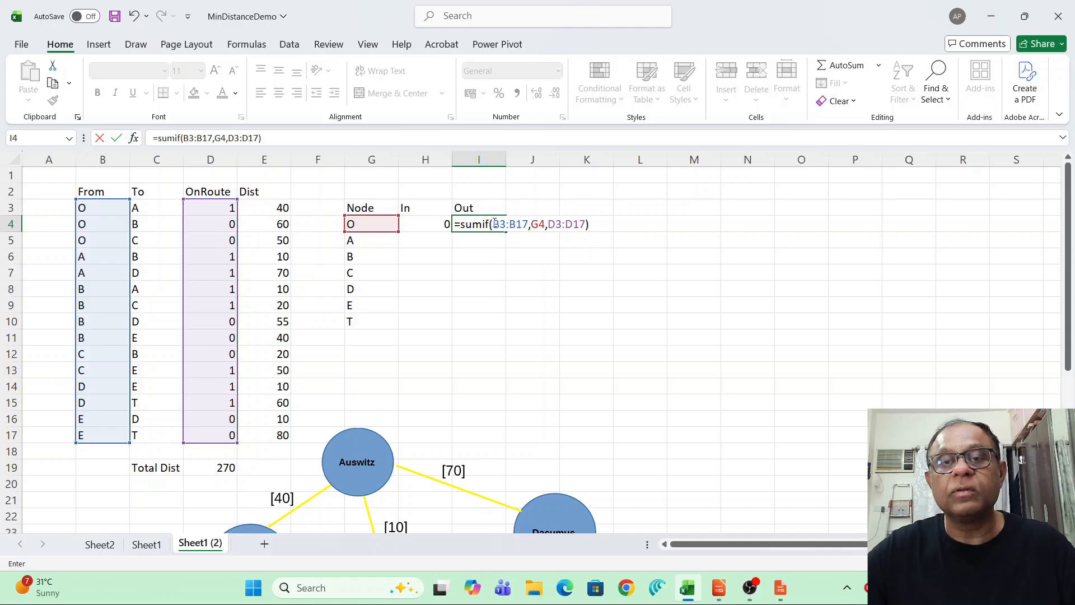
Step: Make both I4 ranges absolute, giving =SUMIF($B$3:$B$17,G4,$D$3:$D$17), and fill the In and Out formulas down to row 10
left_click_drag(494, 222, 528, 223)
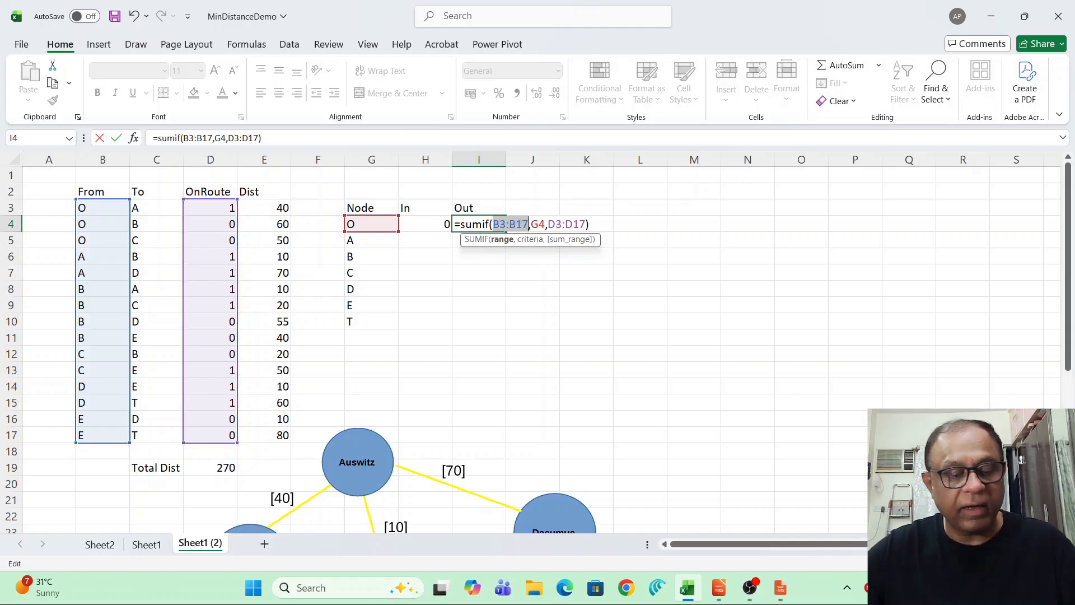
key("F4")
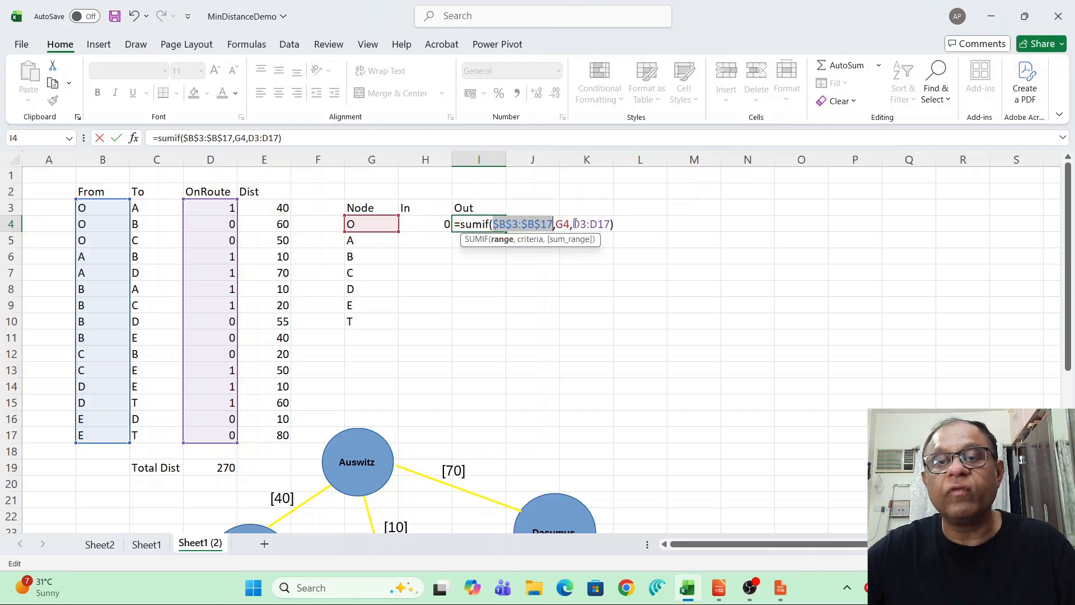
left_click_drag(573, 224, 611, 224)
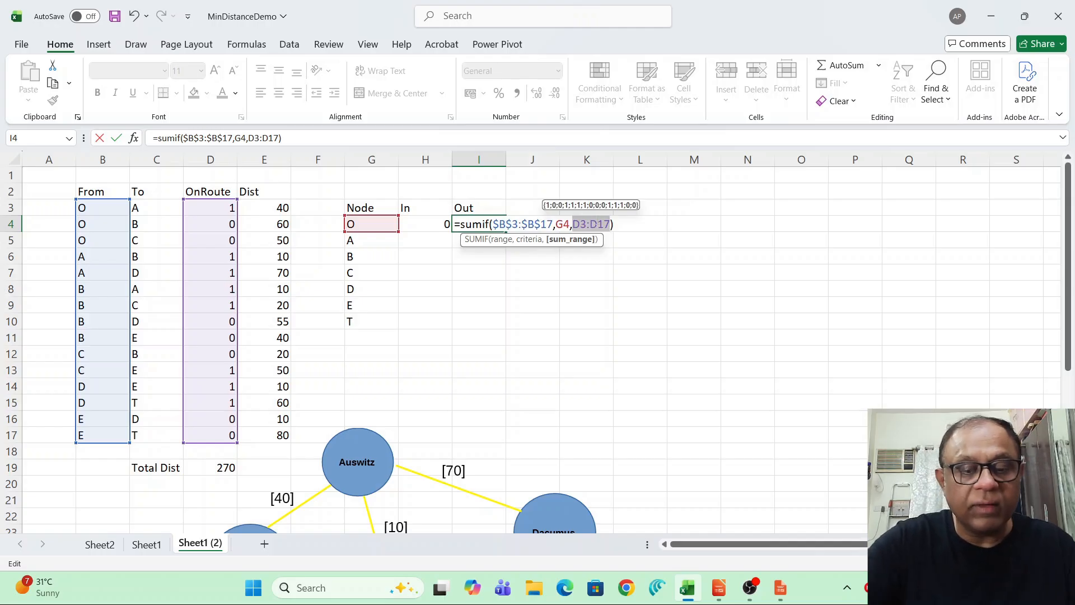
key("F4")
left_click(642, 223)
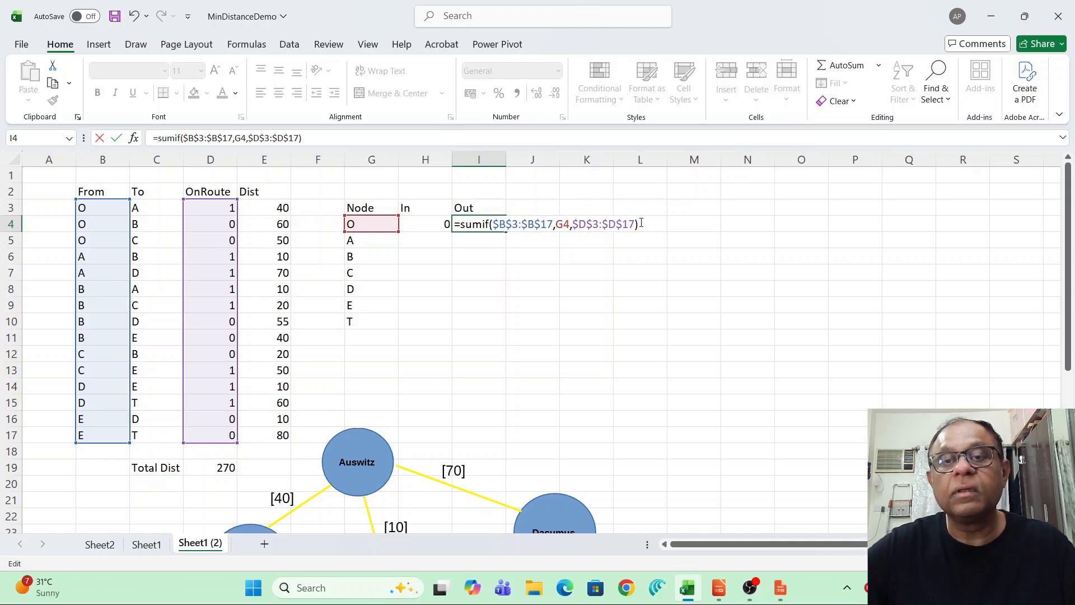
key("Return")
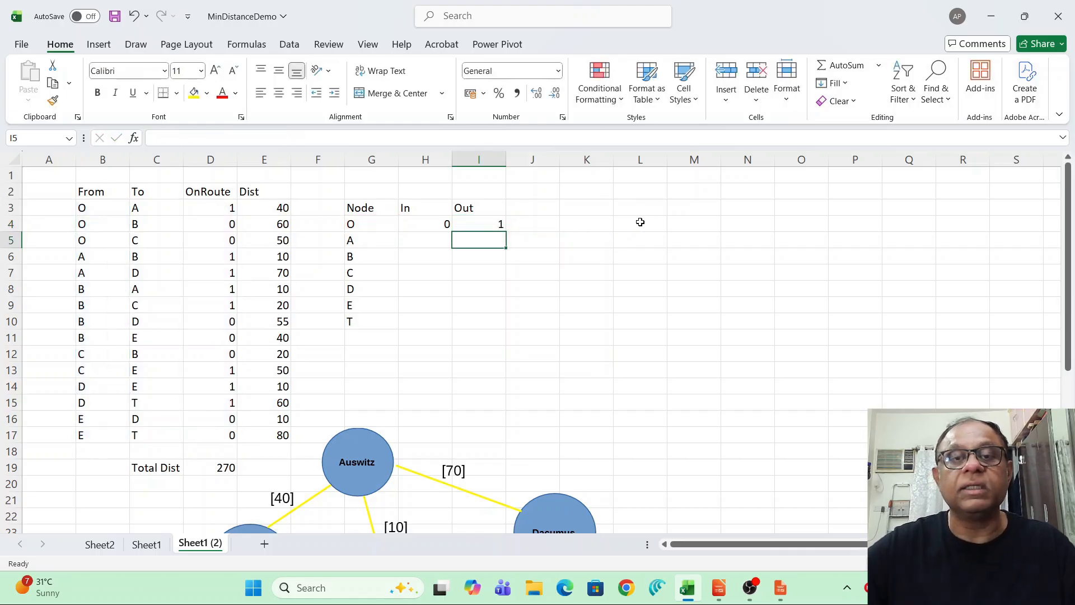
left_click_drag(429, 223, 509, 327)
left_click(604, 306)
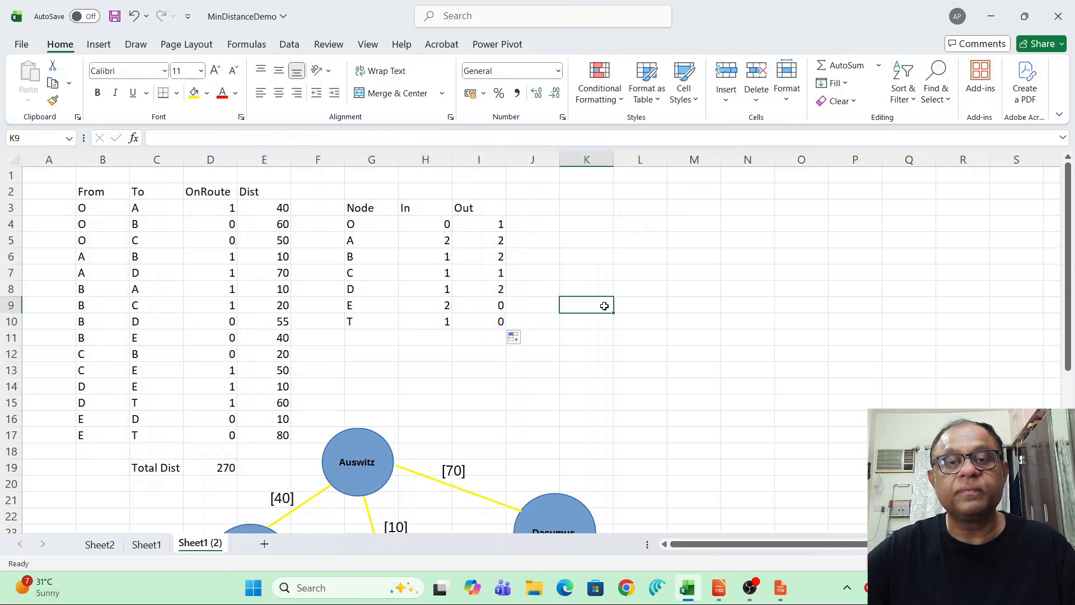
Step: Add the column header Diff in J3 beside the Out header
left_click(538, 211)
type("Di")
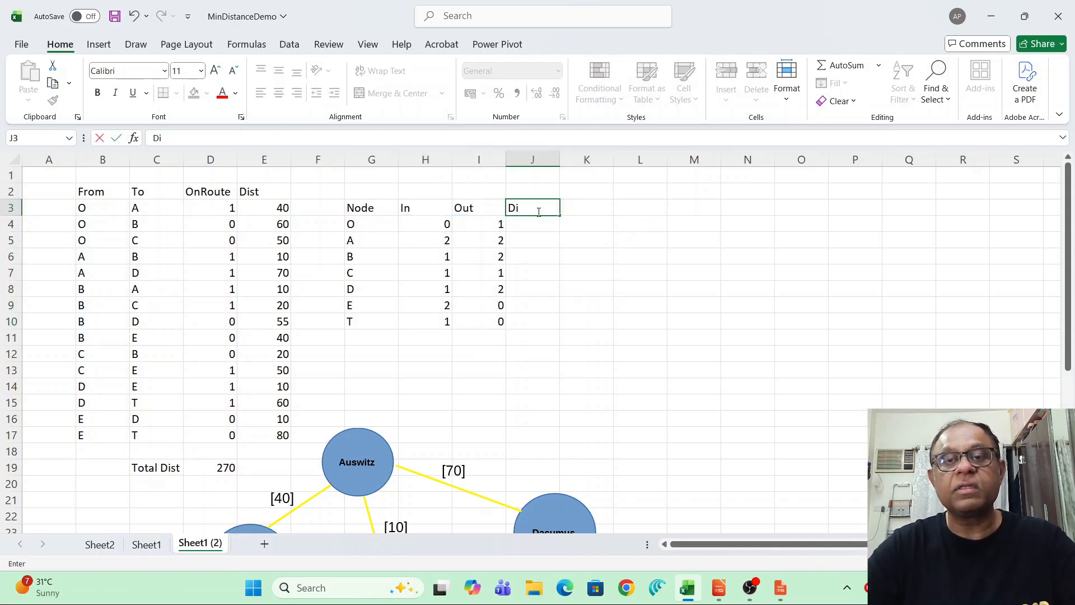
type("ff")
key("Return")
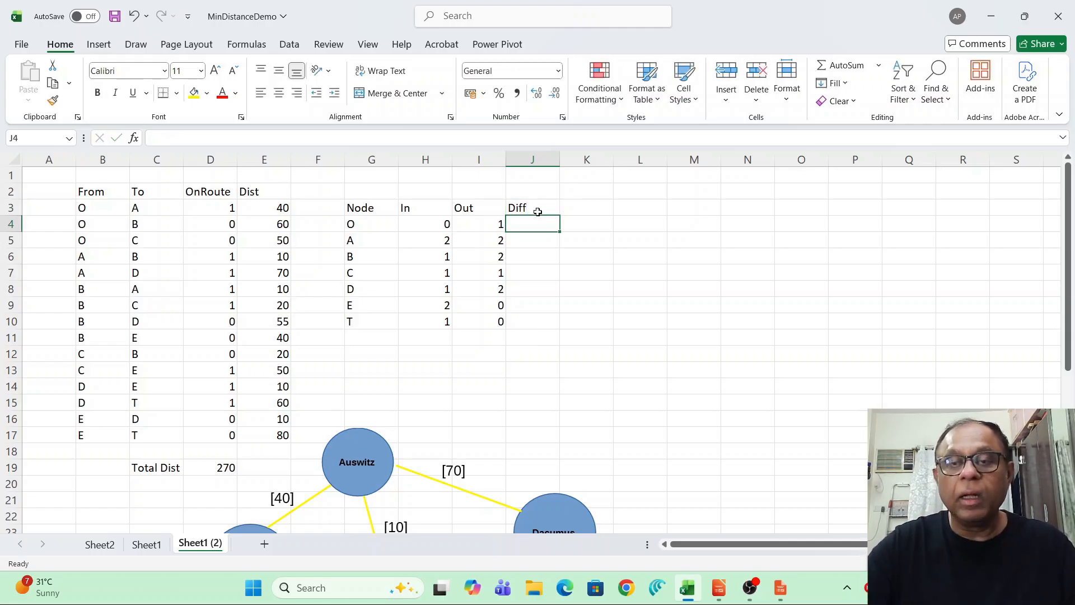
Step: Calculate Out minus In for node O in J4 with =I4-H4 and fill the formula down through J10
type("=")
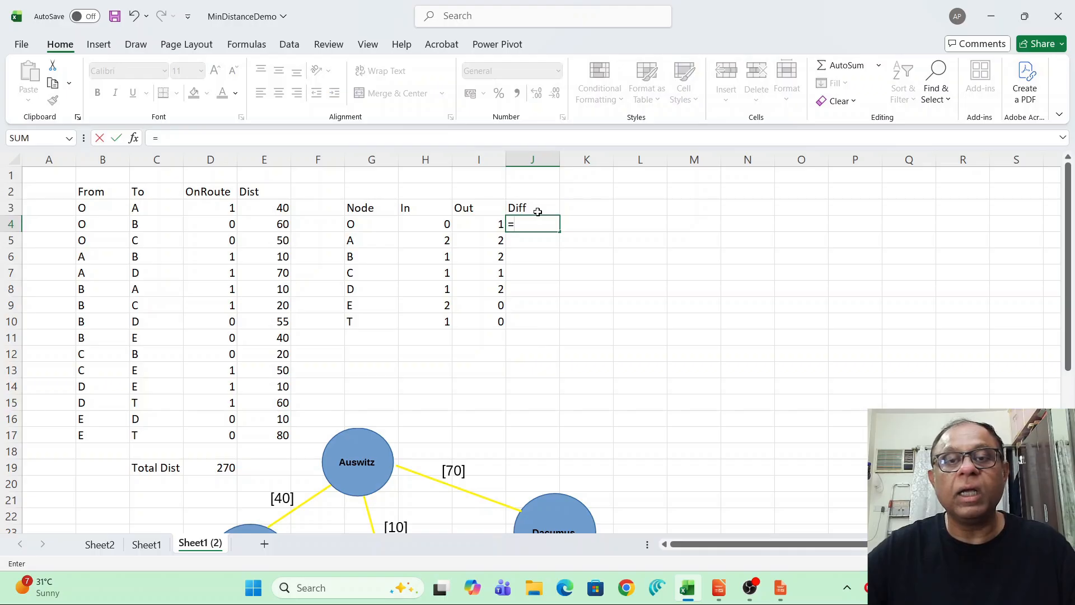
left_click(487, 225)
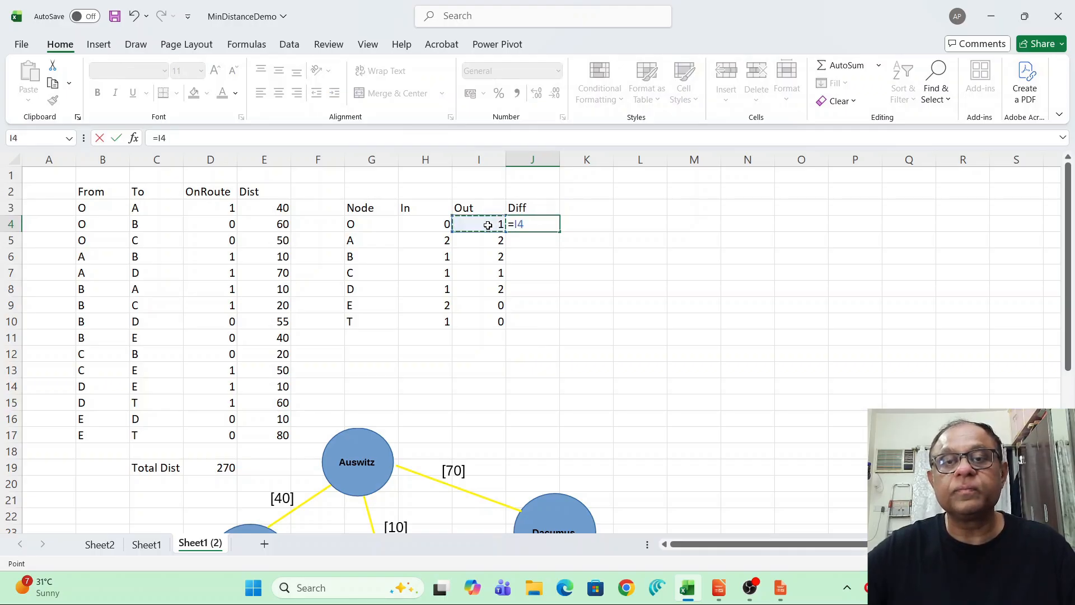
type("-")
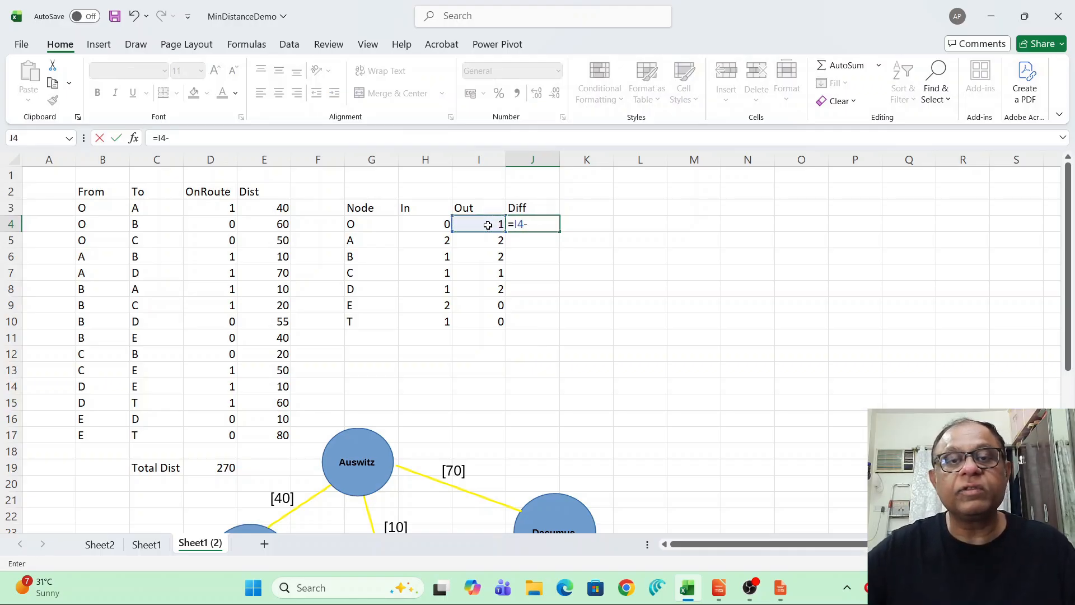
left_click(426, 226)
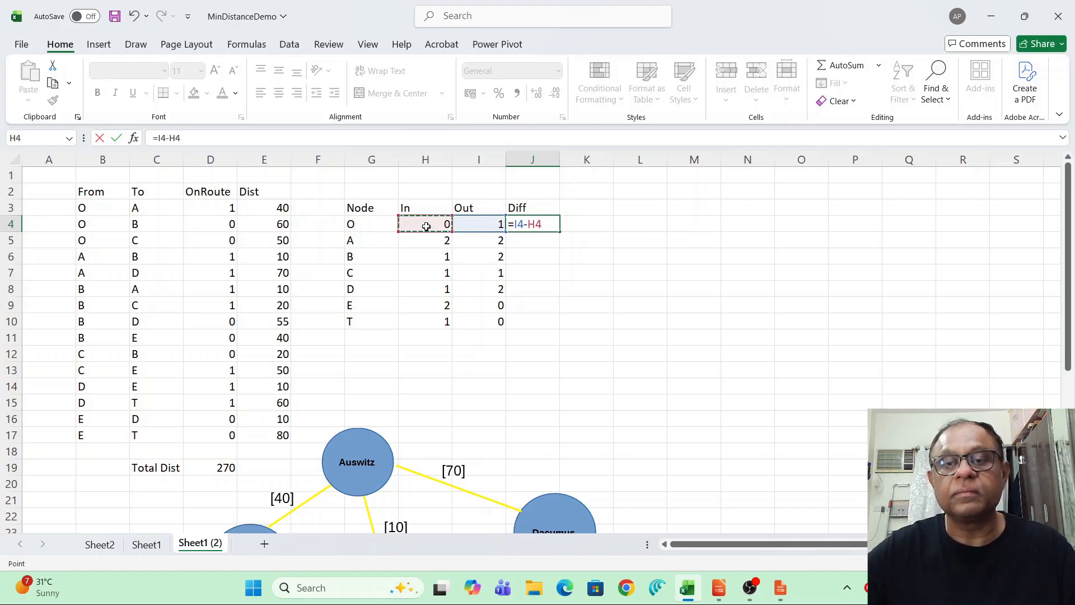
key("Return")
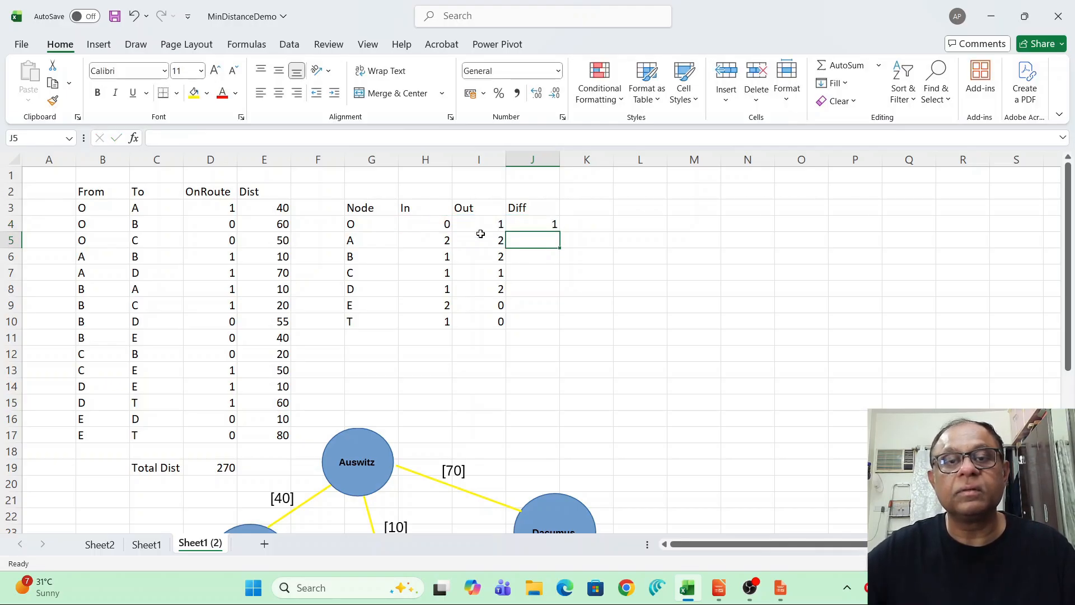
left_click(541, 228)
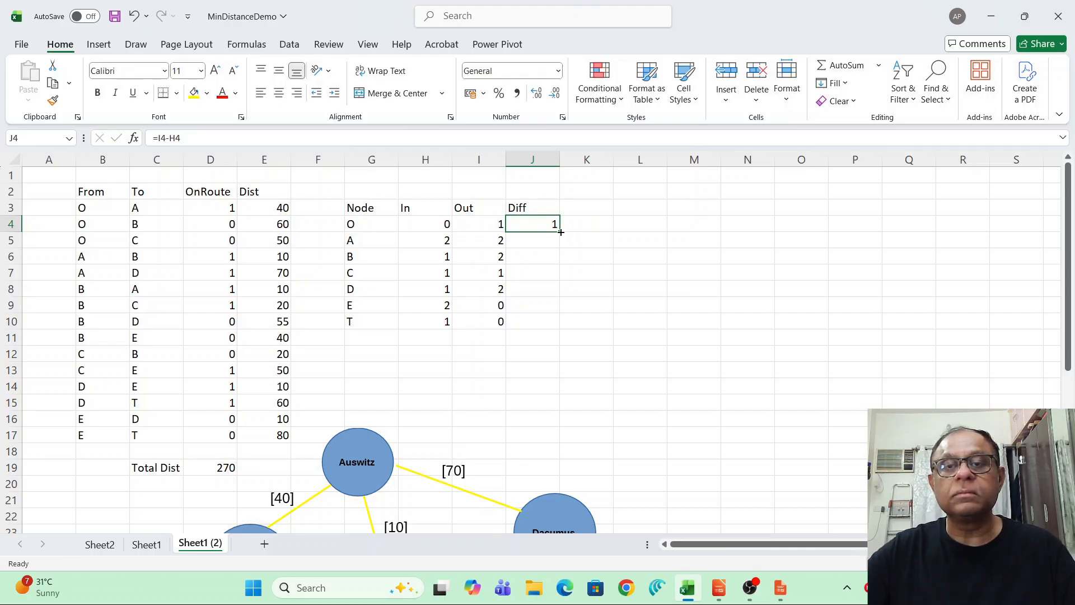
left_click_drag(559, 231, 555, 329)
Step: Review the Diff, In and Out formulas for node O in J4, H4 and I4
left_click(540, 220)
left_click(232, 137)
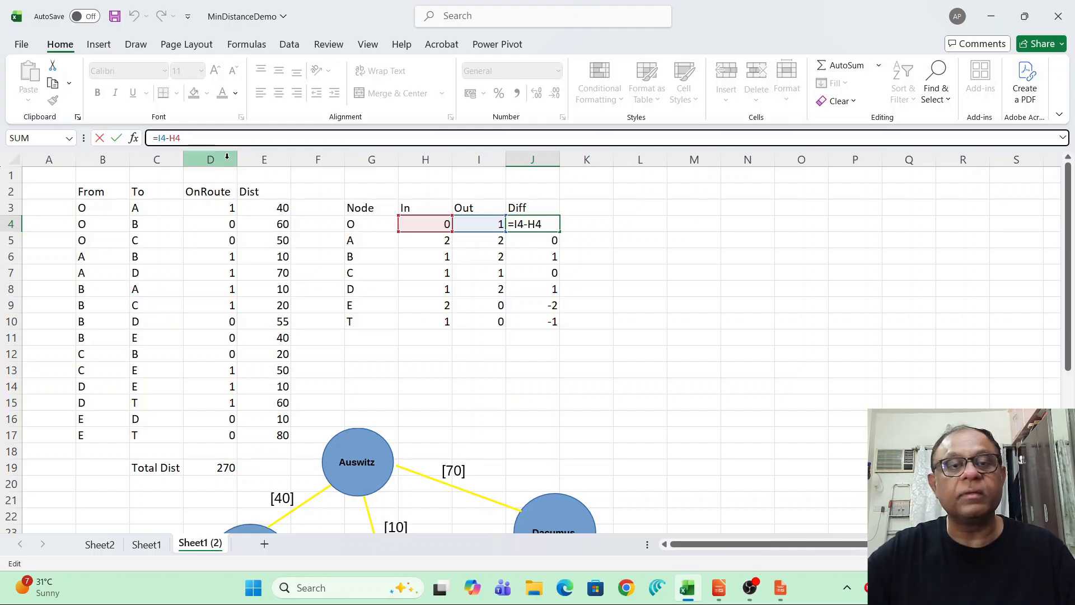
key("ctrl+Return")
left_click(430, 223)
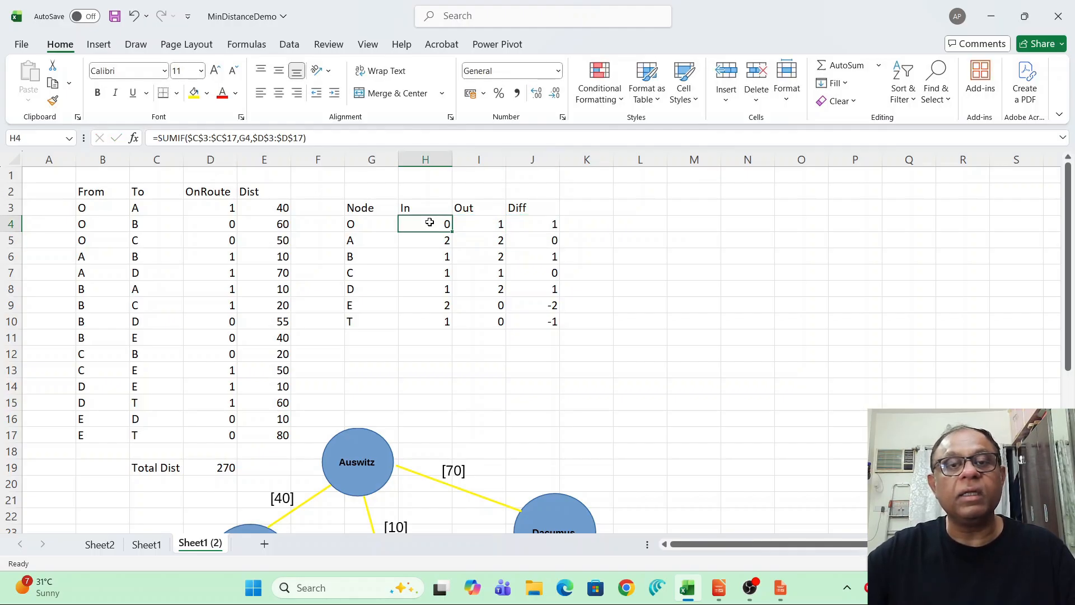
left_click(327, 138)
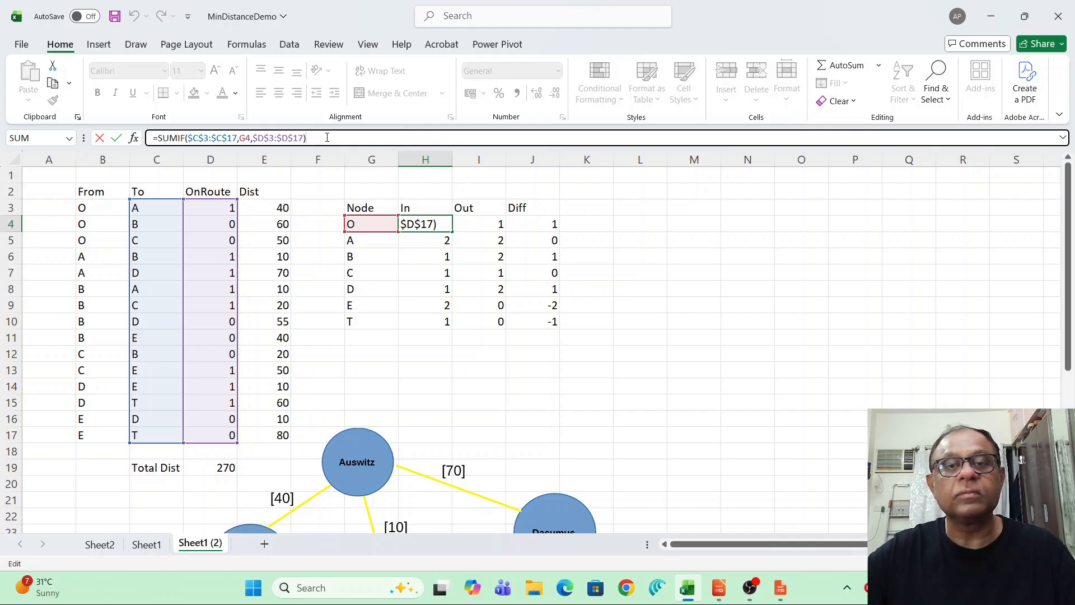
key("Return")
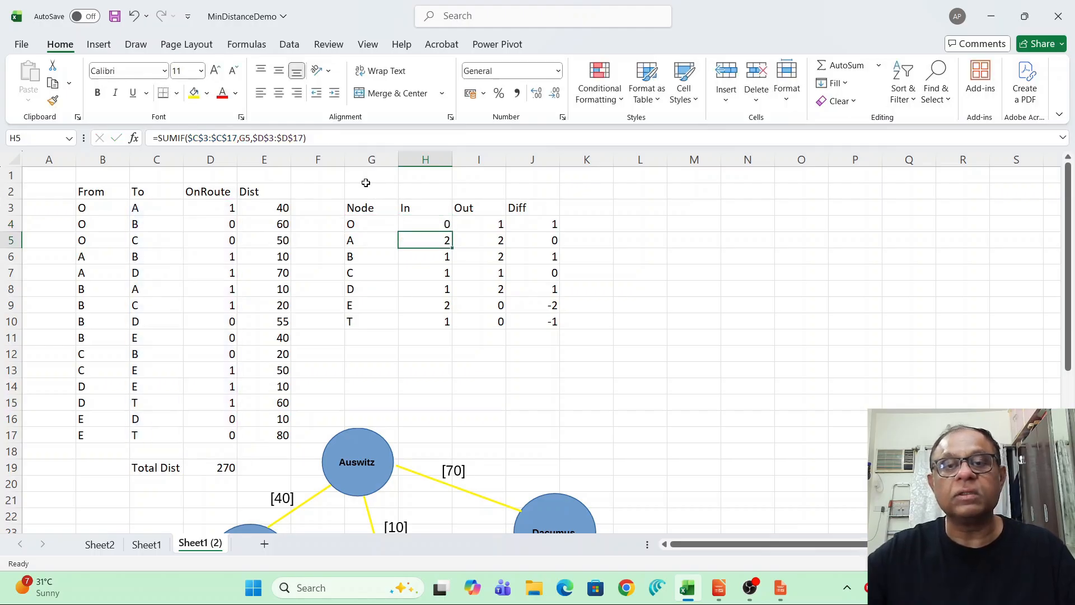
left_click(464, 225)
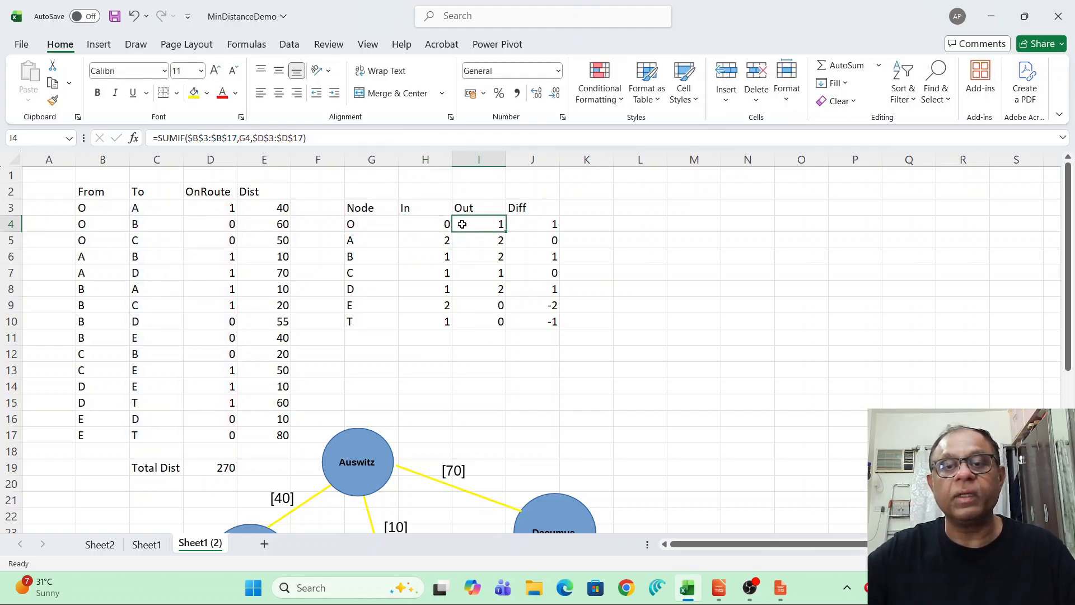
left_click(445, 337)
Step: Add the column header Supply/Demand in K3 beside the Diff header
left_click(580, 208)
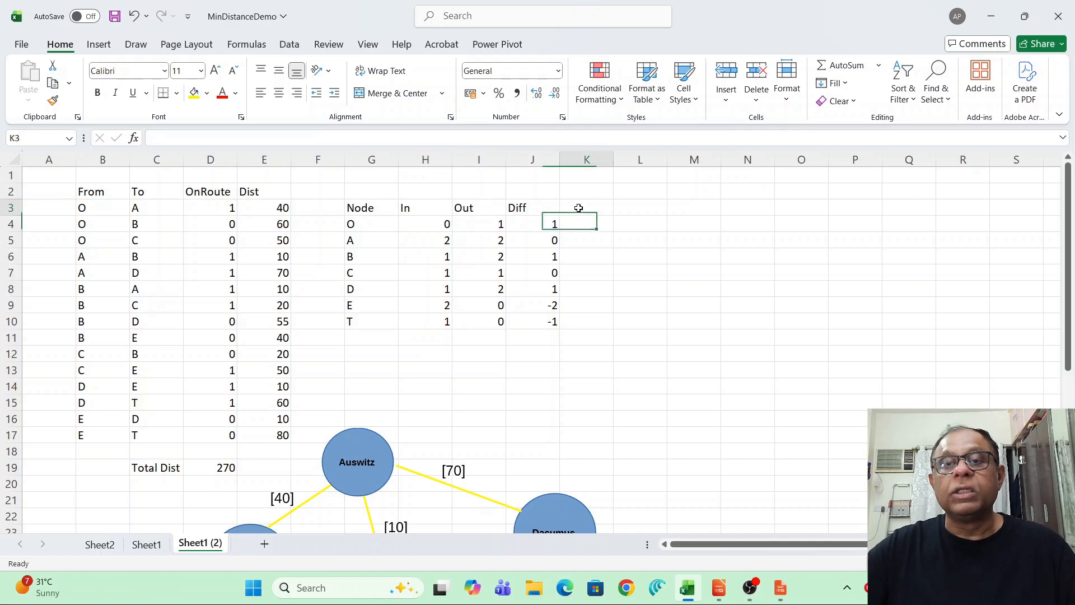
type("Su")
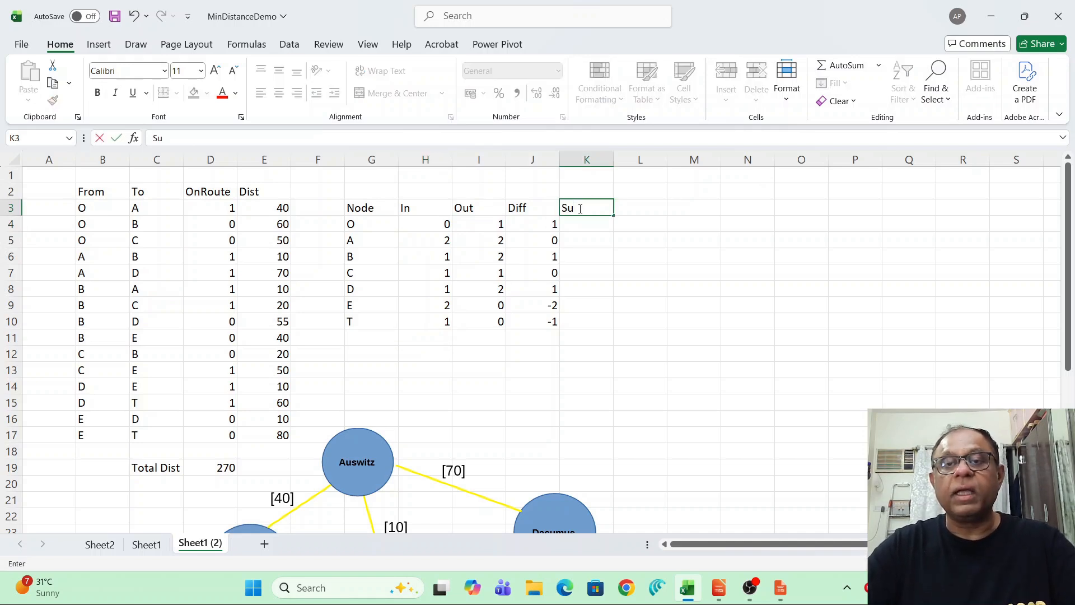
type("pply")
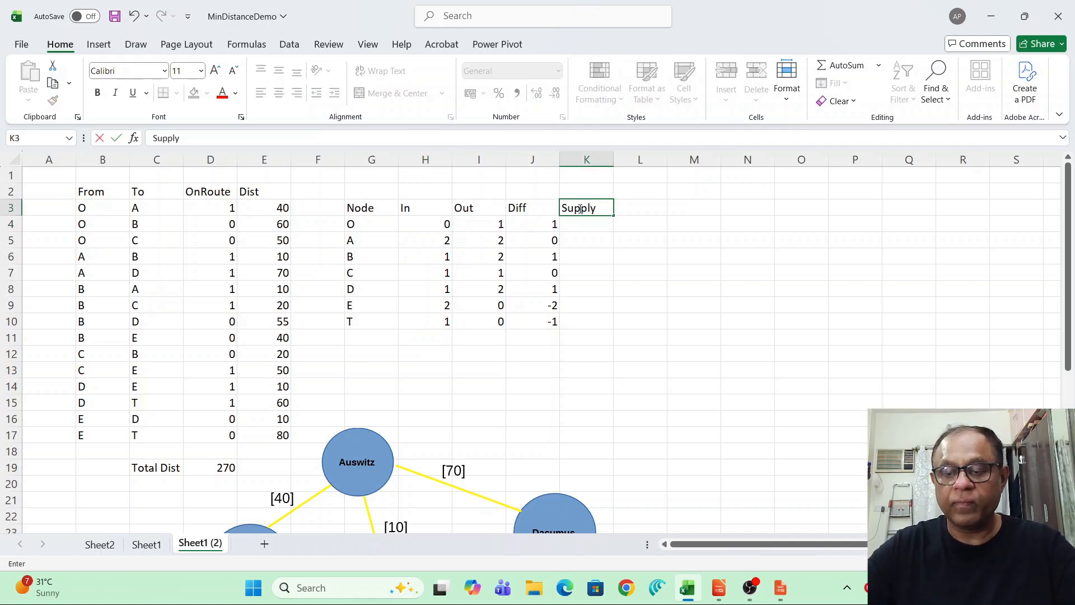
type("lDemand")
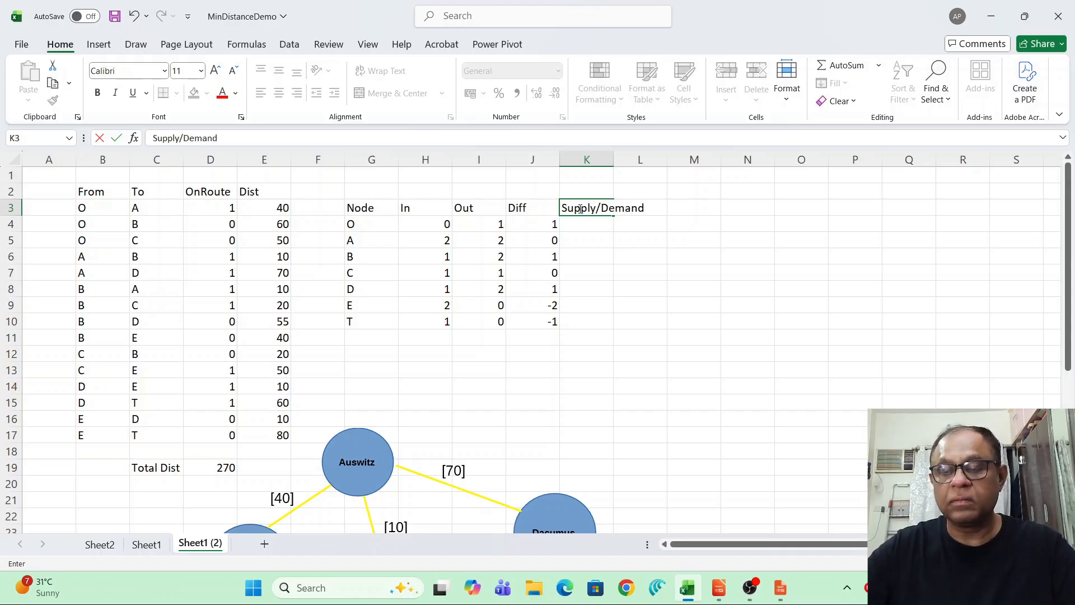
key("Return")
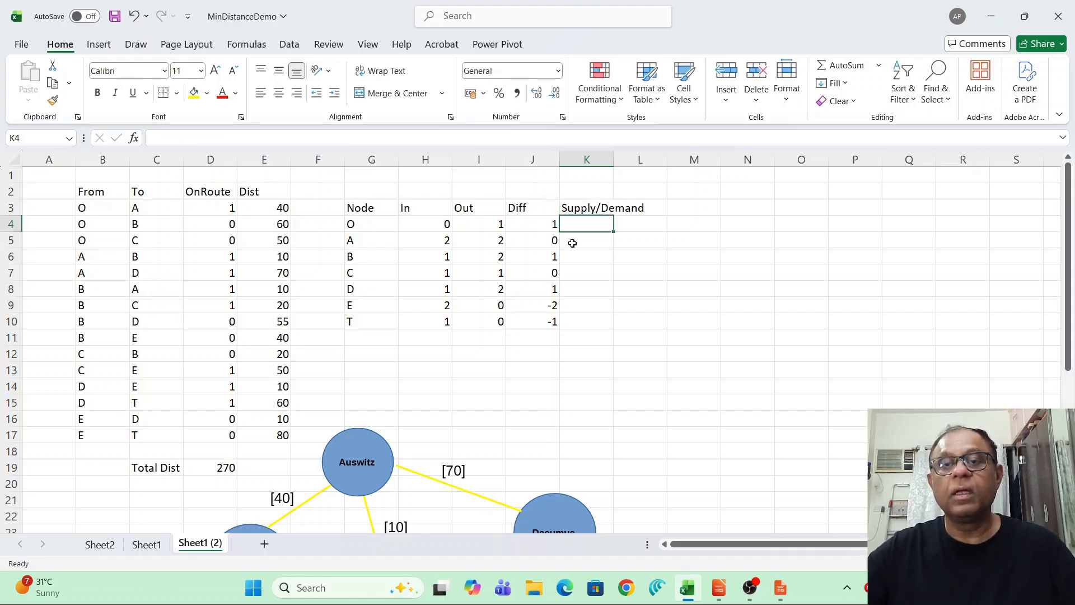
Step: Enter the Supply/Demand values 1 for node O in K4 and -1 for node T in K10
type("1")
left_click(593, 258)
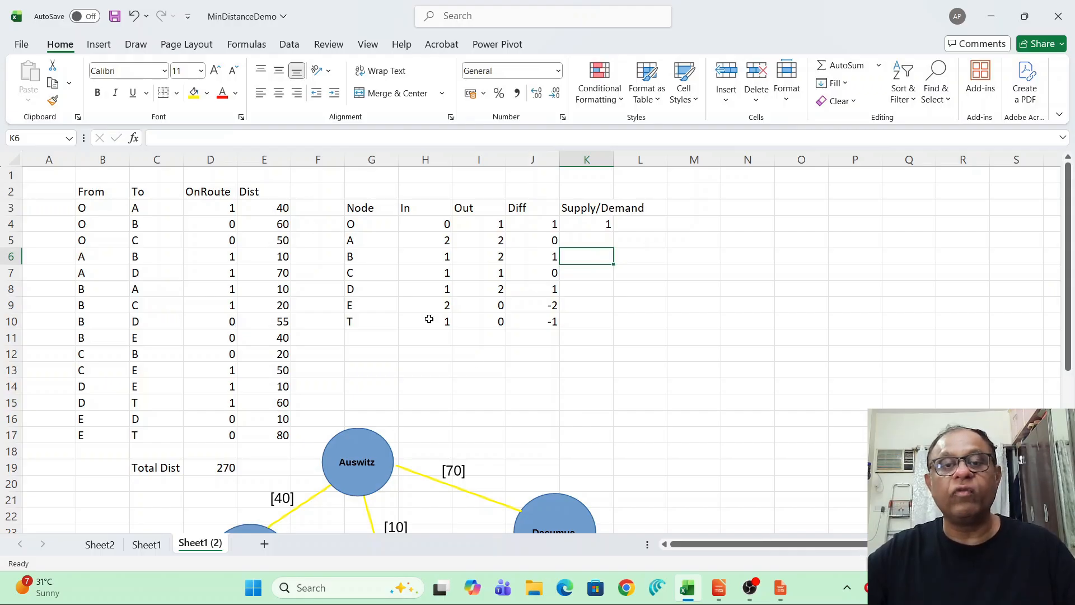
left_click(599, 326)
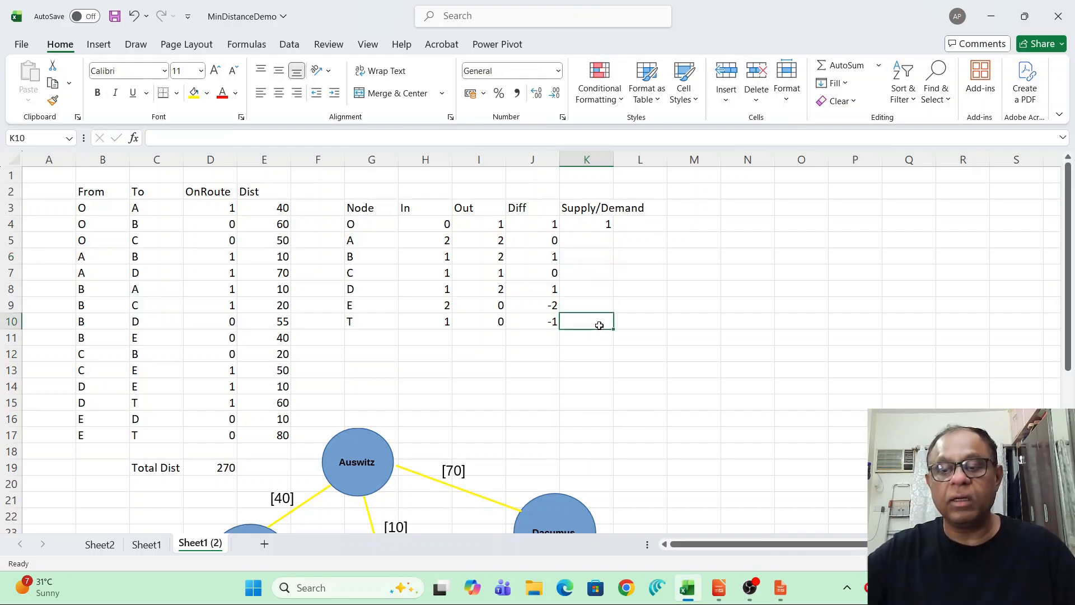
type("-1")
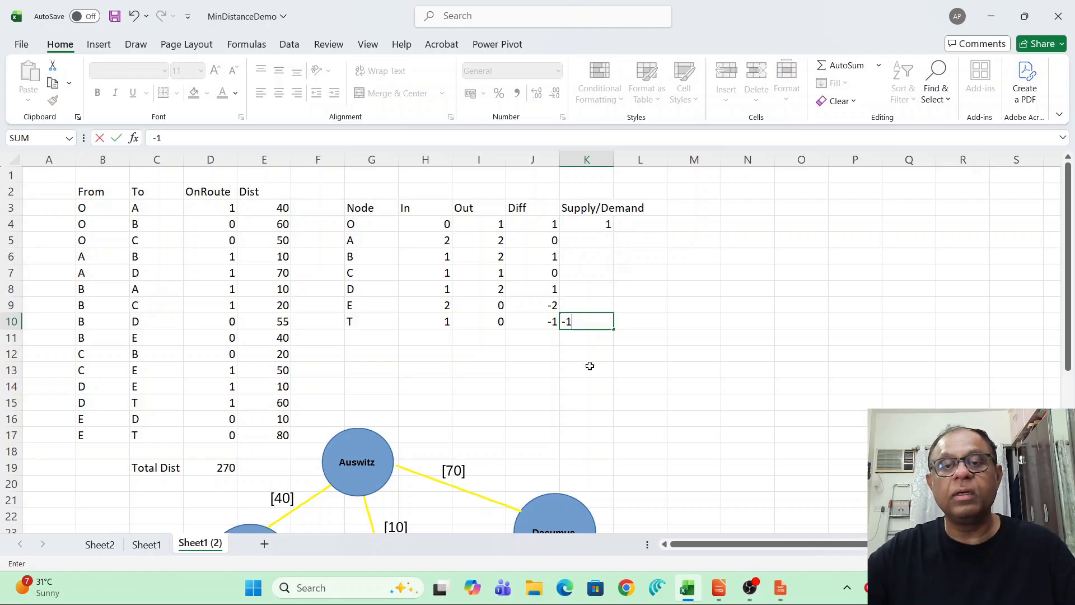
left_click(587, 366)
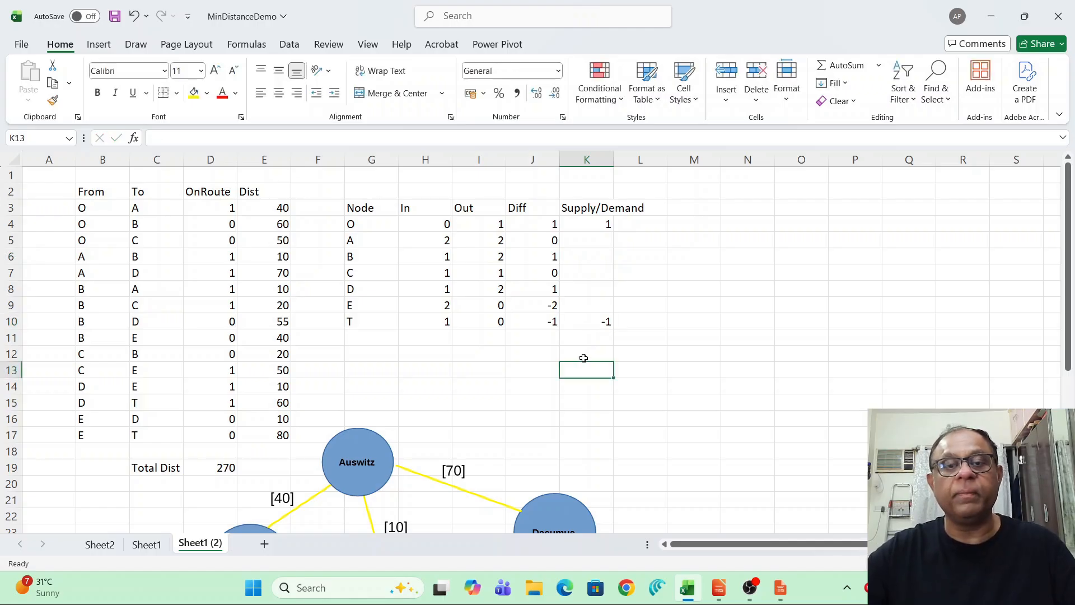
left_click(548, 343)
Step: Enter Supply/Demand values of 0 for nodes A through E in K5:K9 and 1 for node T in K10
left_click(592, 241)
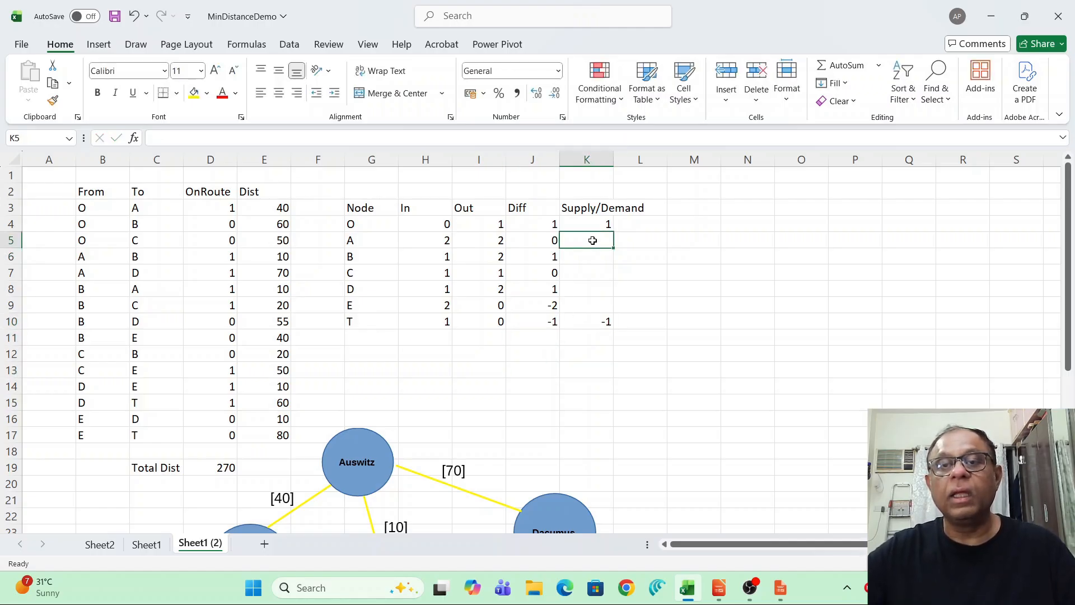
type("0")
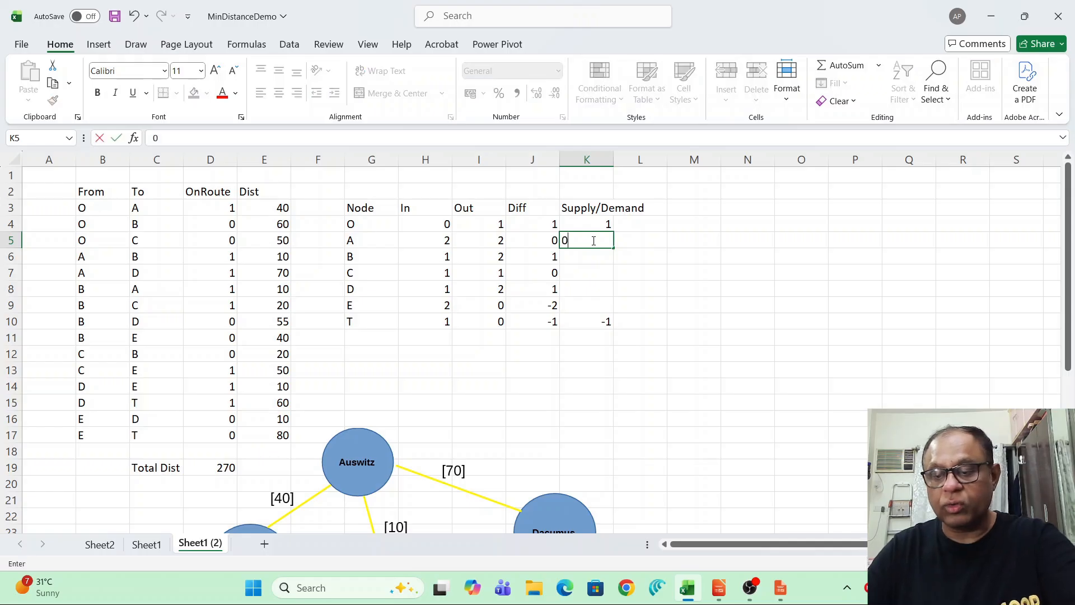
key("Return")
type("0")
key("Return")
type("0")
key("Return")
type("0")
key("Return")
type("0")
key("Return")
type("0")
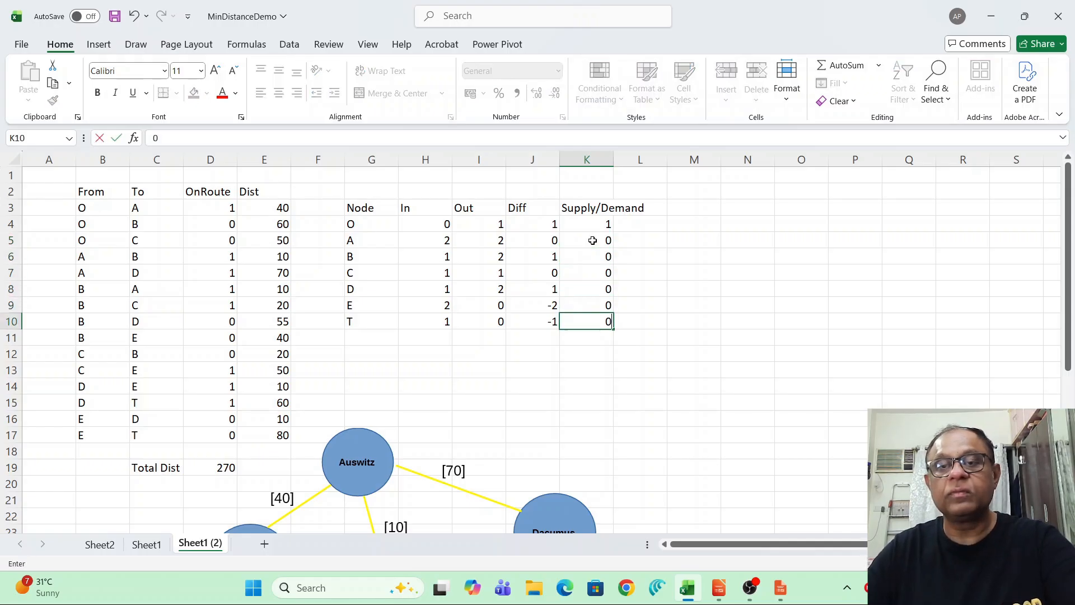
type("1")
key("Return")
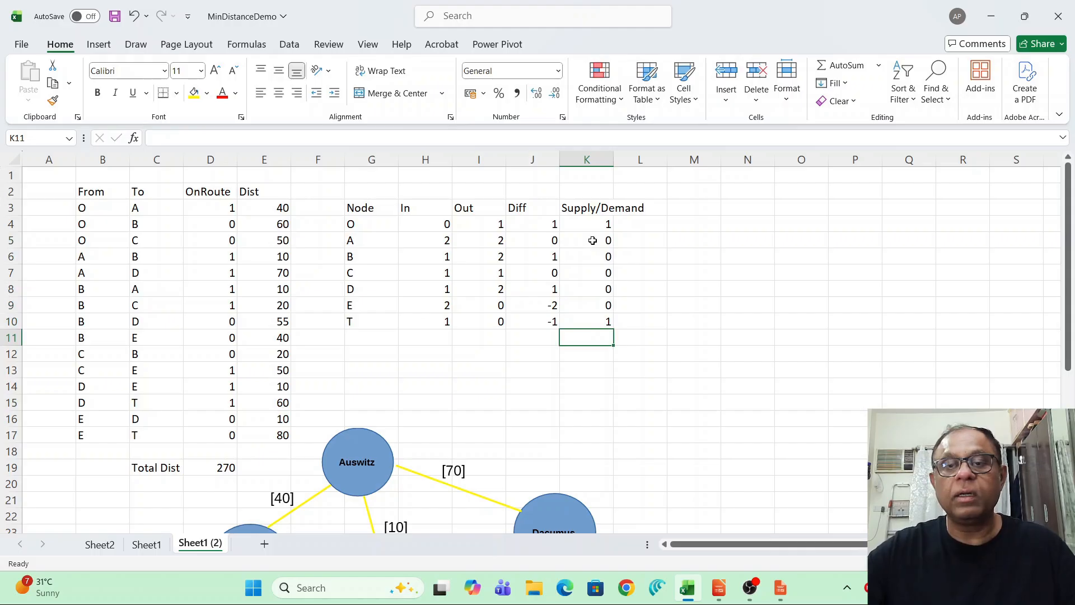
Step: Move the network diagram down below the tables so it starts at about row 32, and save the workbook
scroll(495, 344, "down", 2)
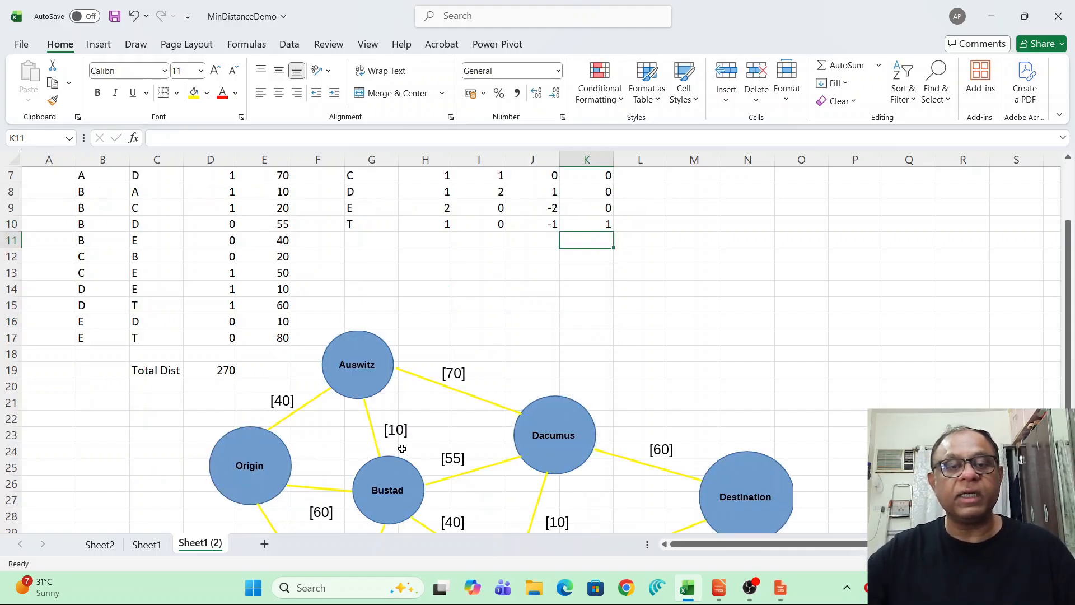
scroll(402, 448, "down", 2)
left_click_drag(393, 412, 393, 535)
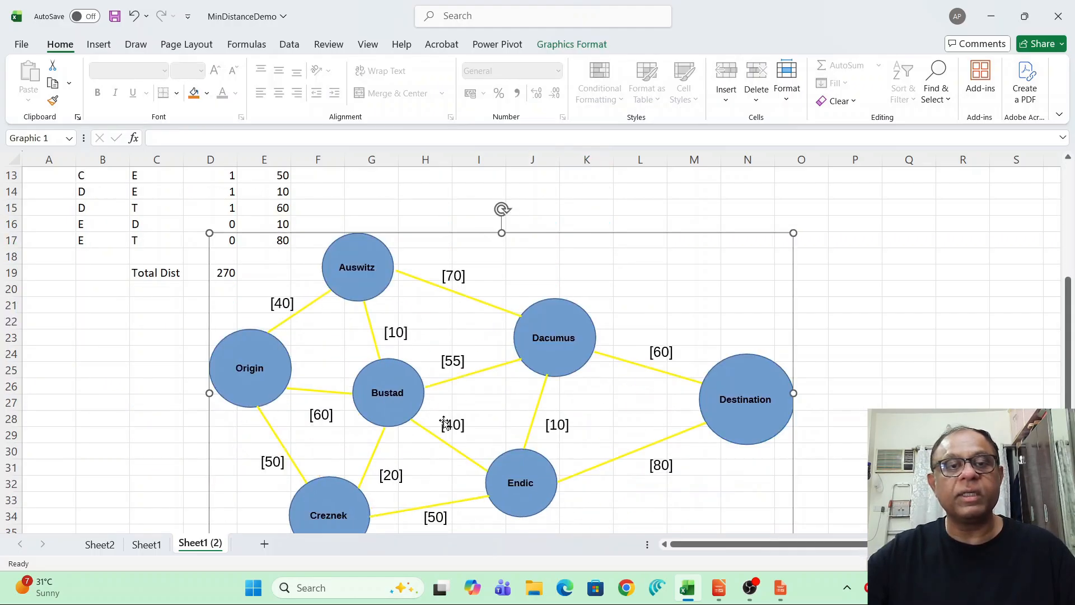
scroll(884, 351, "up", 4)
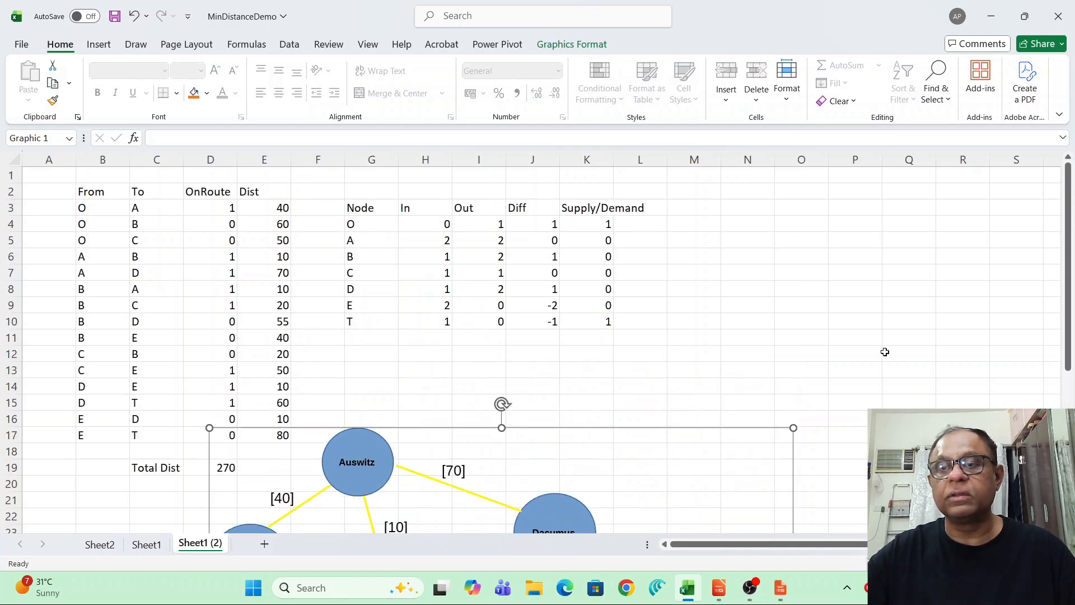
scroll(884, 352, "down", 8)
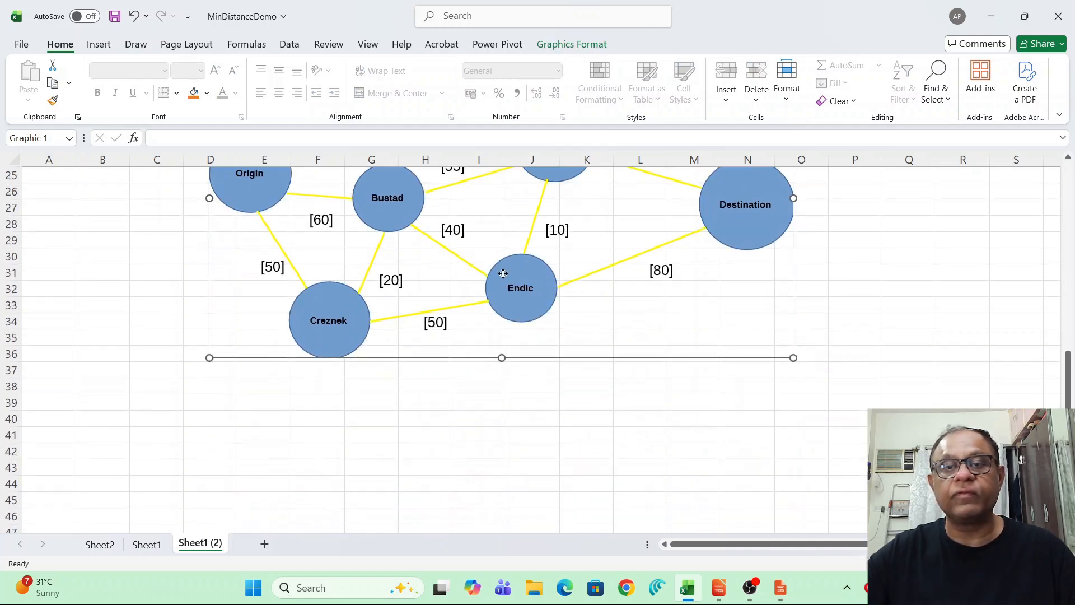
left_click_drag(503, 274, 483, 516)
scroll(644, 312, "up", 8)
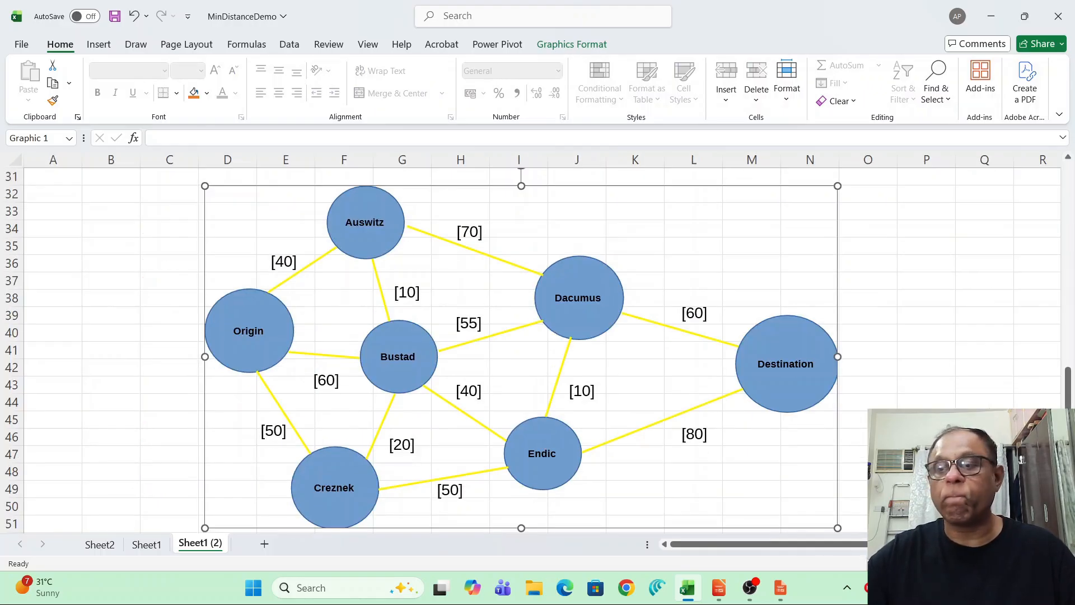
scroll(262, 325, "up", 10)
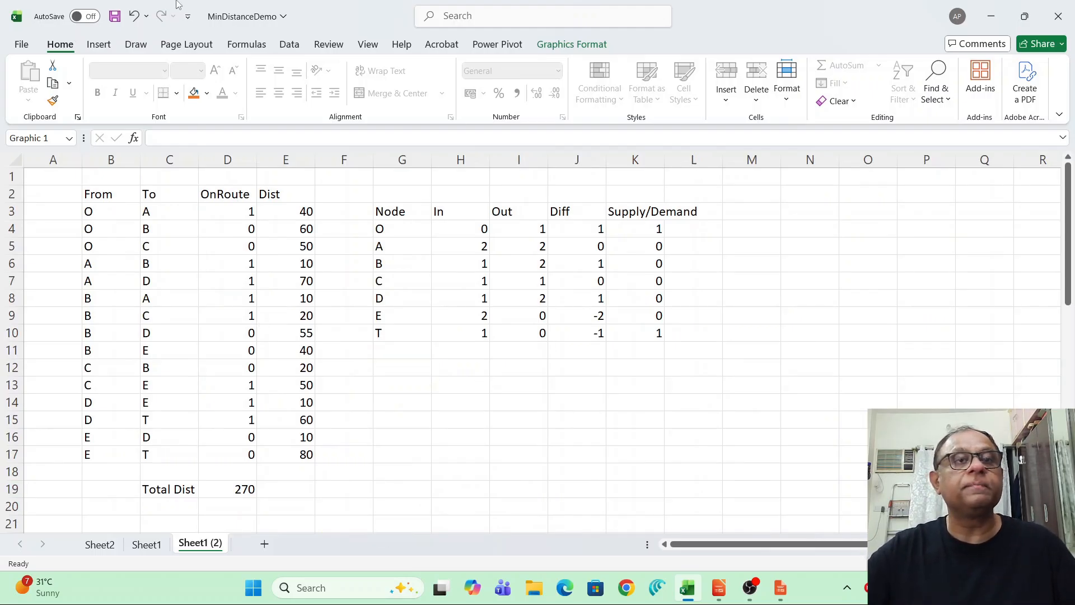
left_click(114, 17)
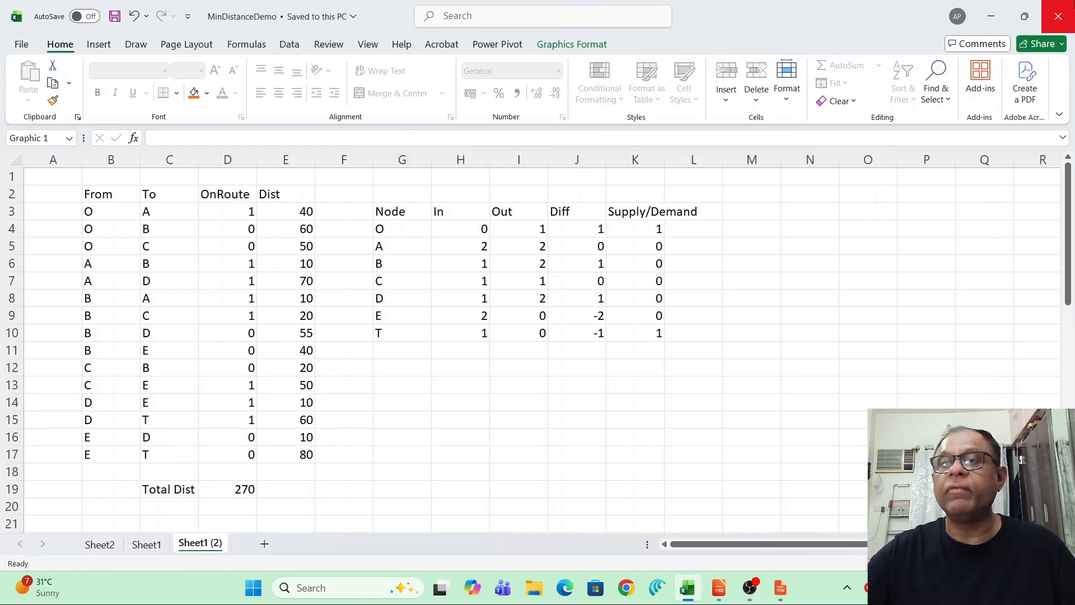
Step: Open Solver and reset all its existing options and cell selections
left_click(297, 46)
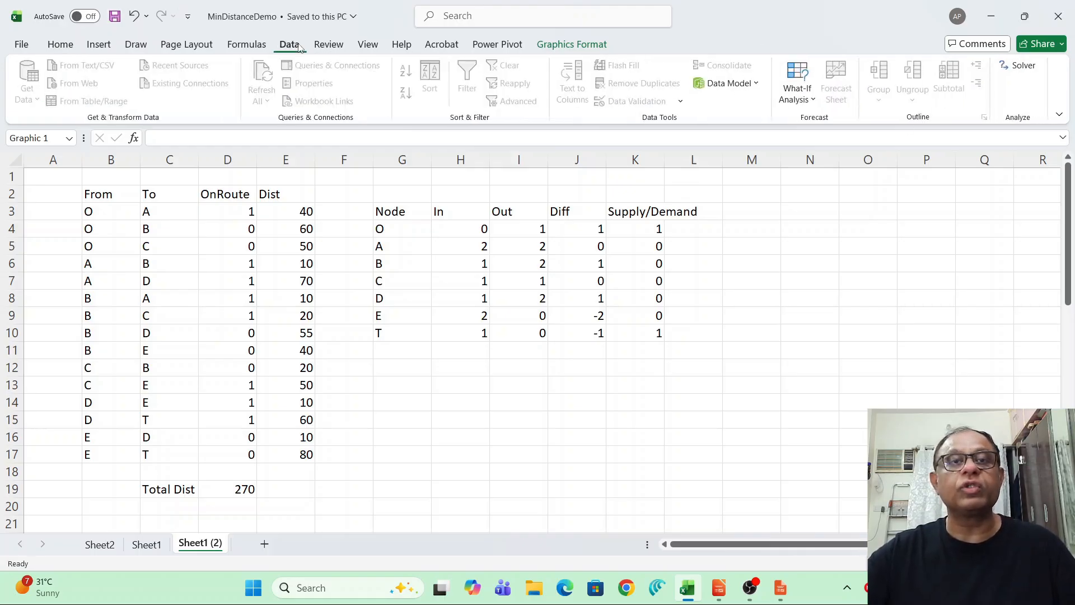
left_click(1025, 66)
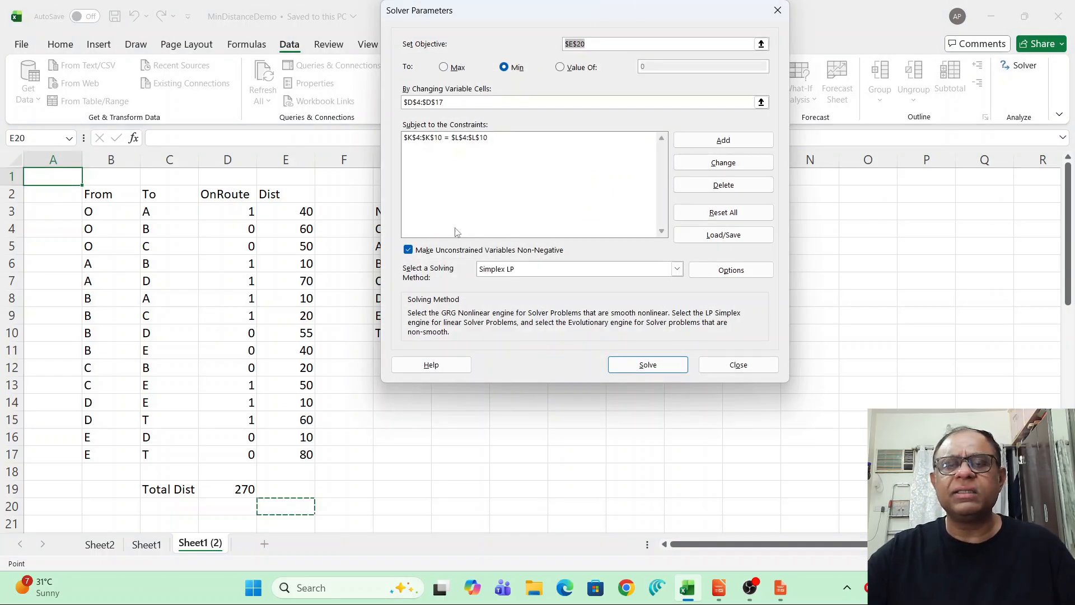
left_click(716, 218)
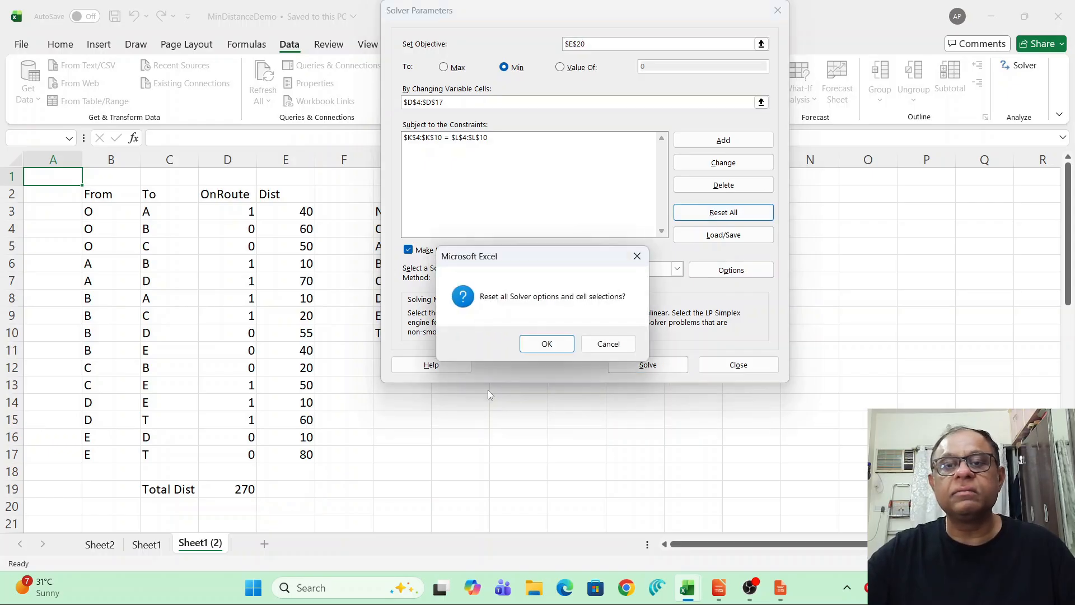
left_click(544, 346)
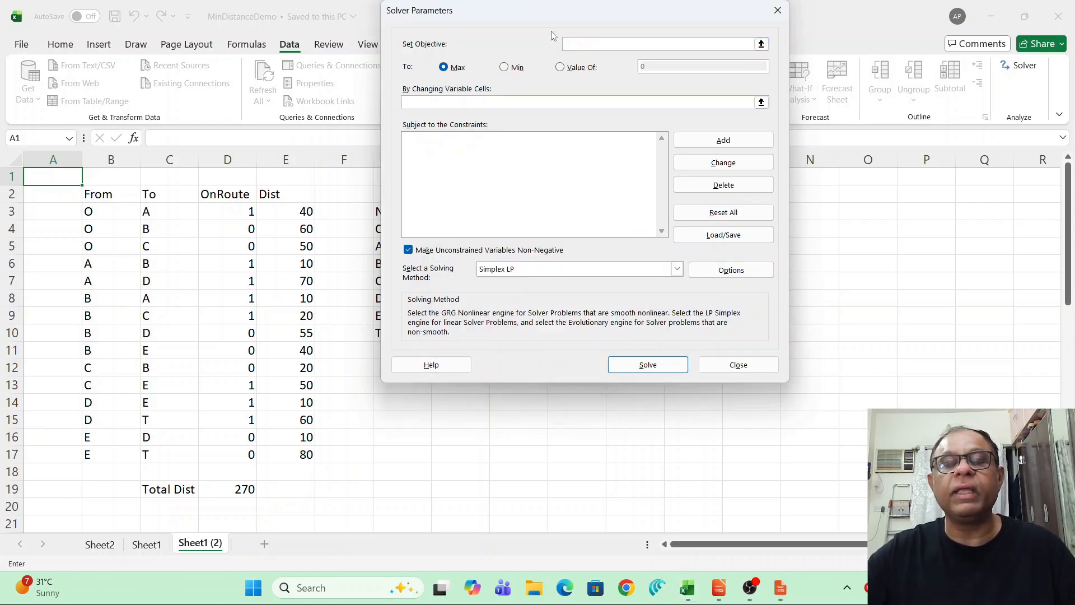
Step: Set Solver to minimize the total distance in D19 by changing the OnRoute cells D3:D17
left_click_drag(546, 22, 638, 97)
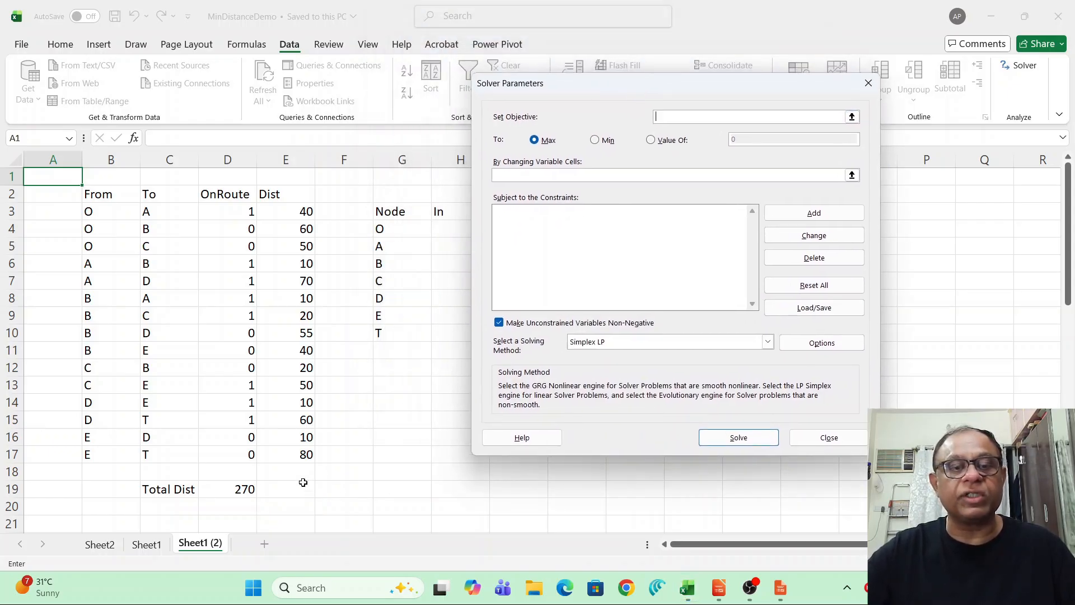
left_click(704, 115)
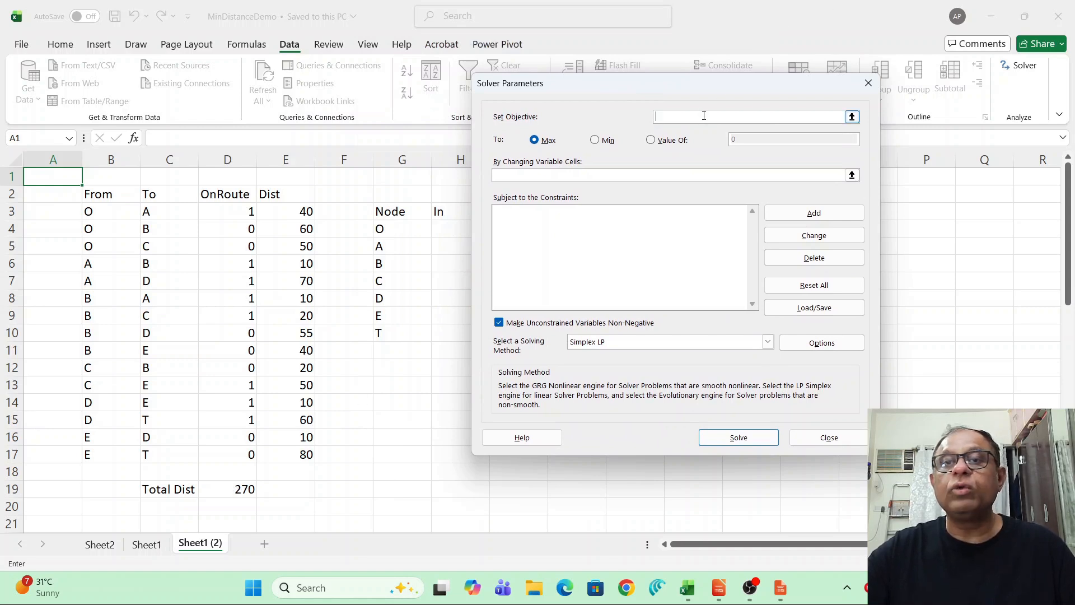
left_click(230, 489)
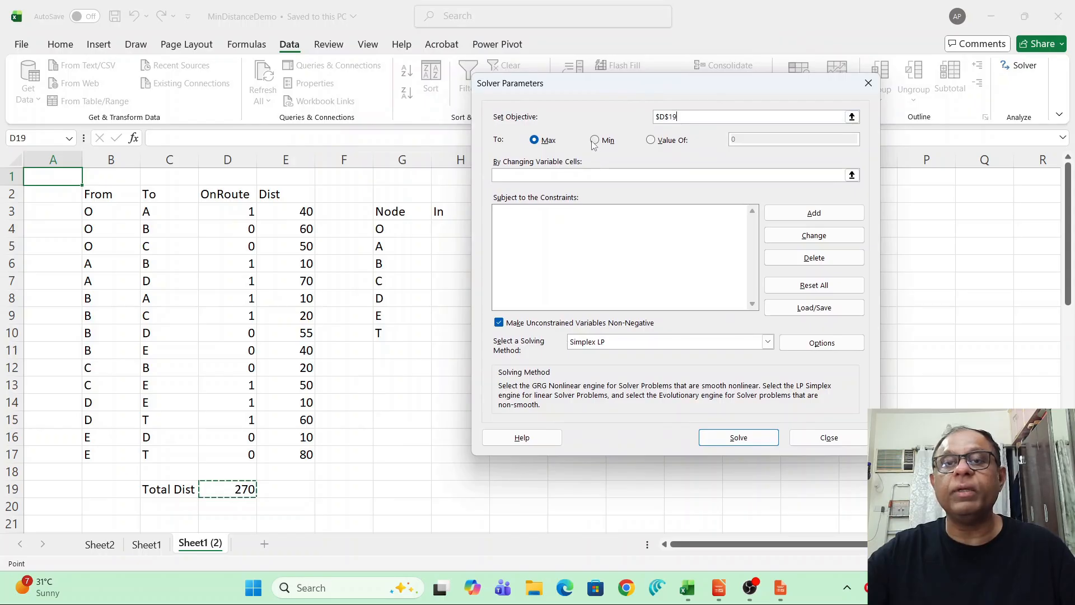
left_click(595, 140)
left_click(851, 175)
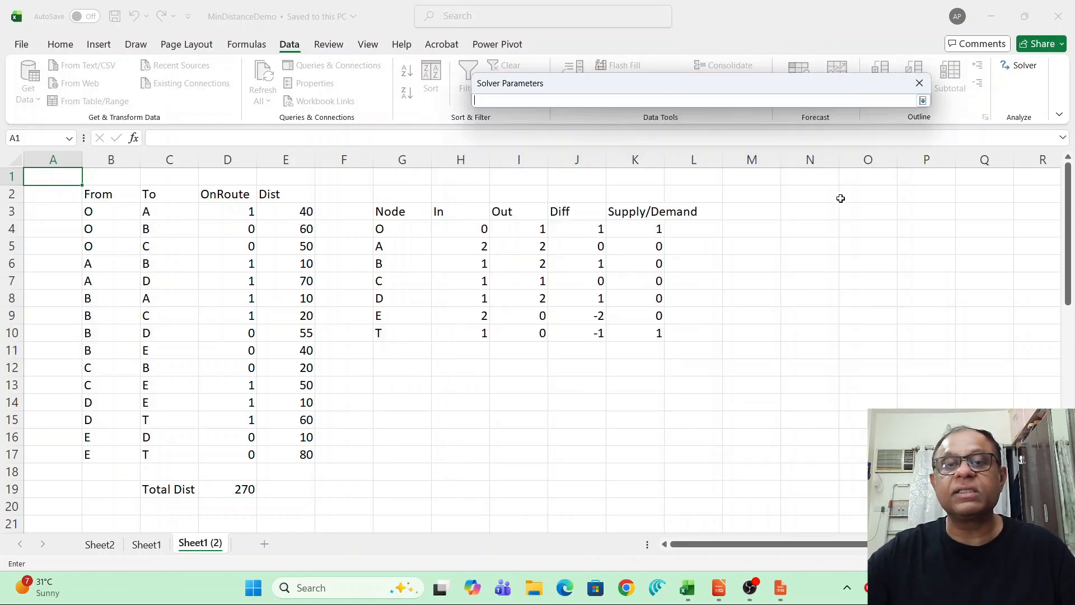
left_click_drag(223, 211, 249, 454)
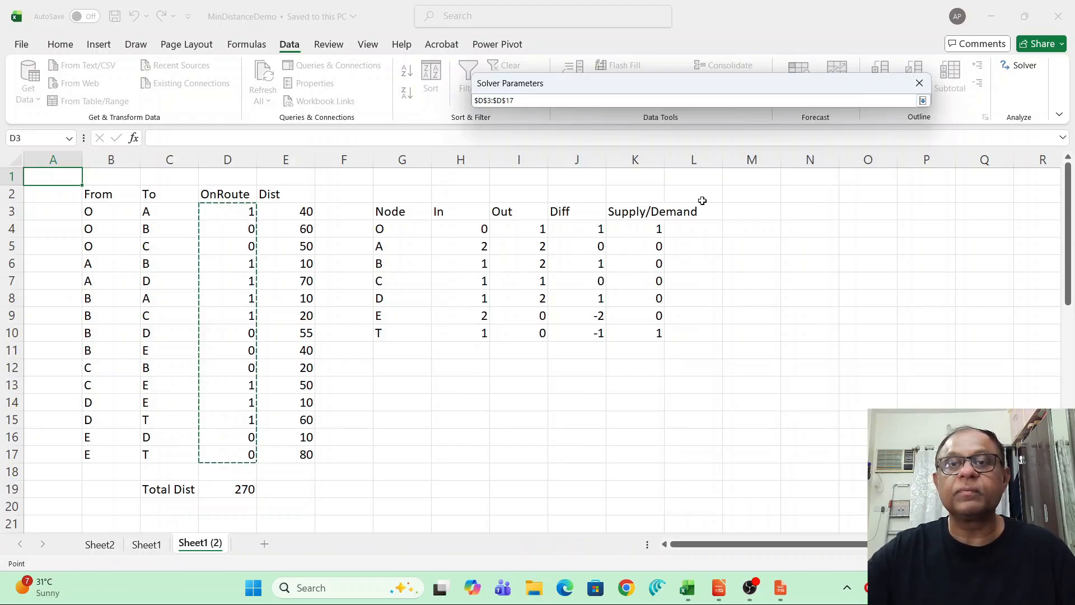
left_click(922, 100)
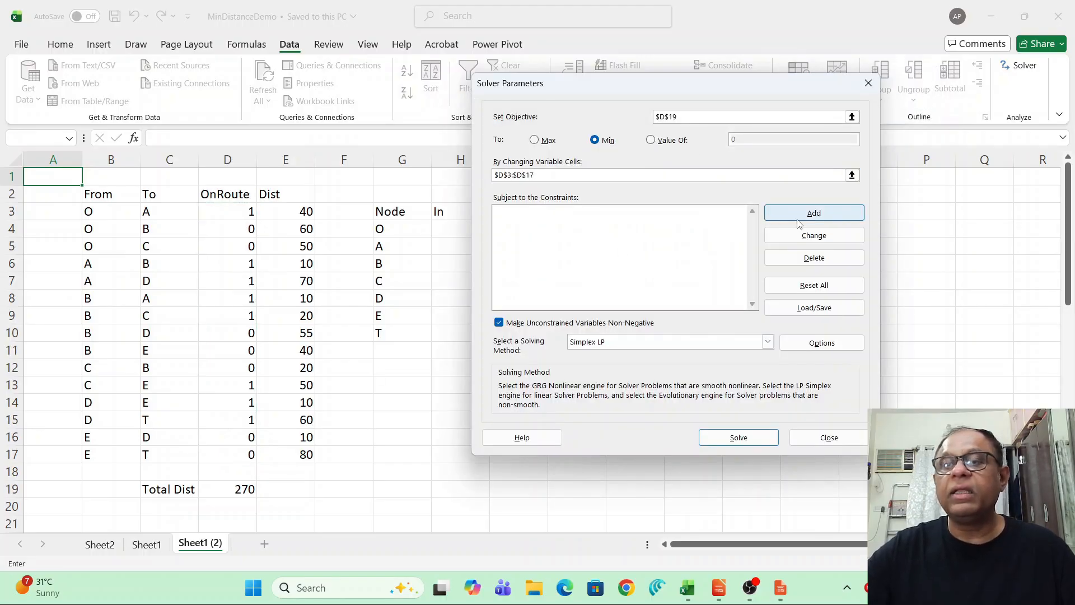
Step: Add the Solver constraint that the Diff values J4:J10 equal the Supply/Demand values K4:K10
left_click(768, 216)
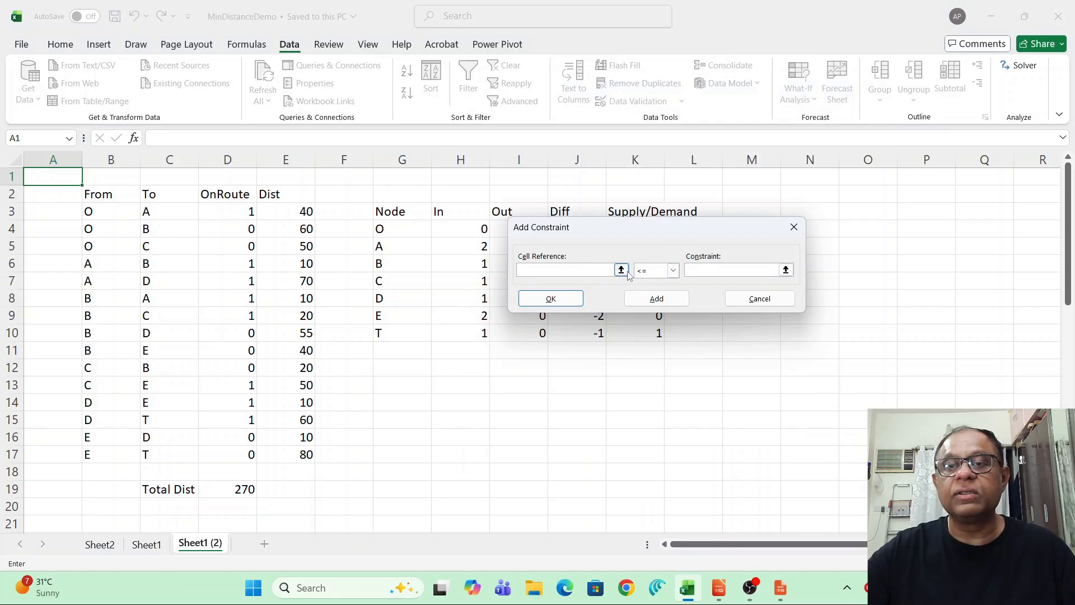
left_click(621, 269)
left_click_drag(662, 226, 775, 209)
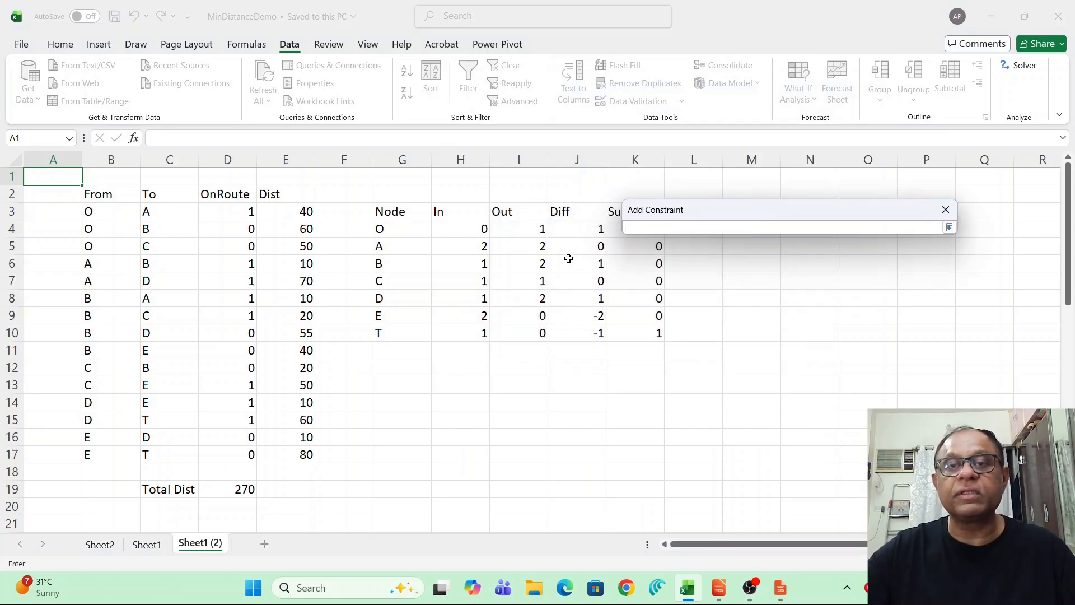
left_click_drag(576, 227, 582, 333)
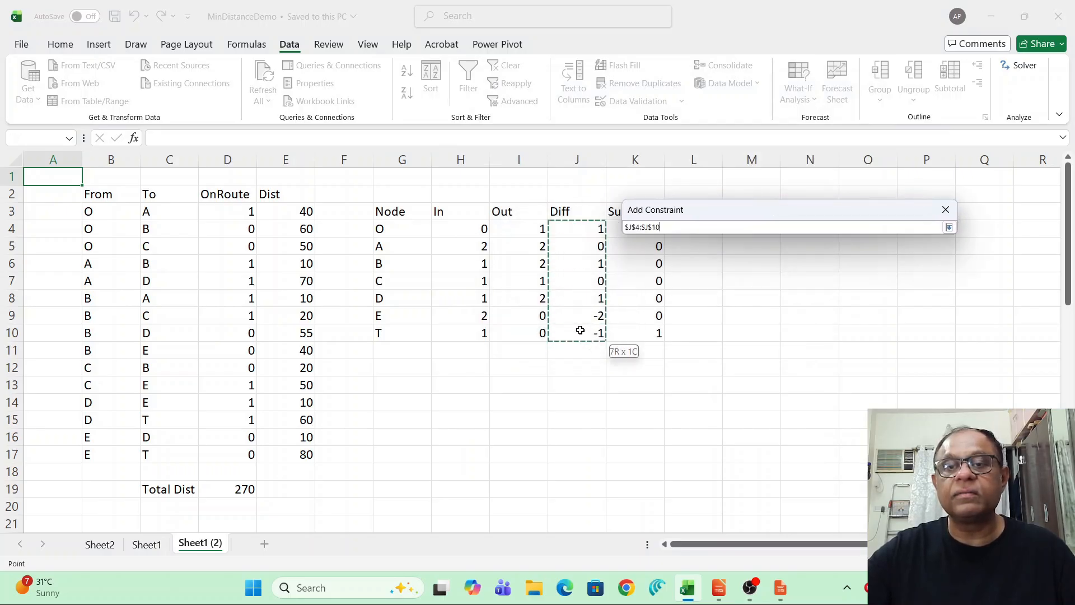
left_click(949, 227)
left_click(787, 253)
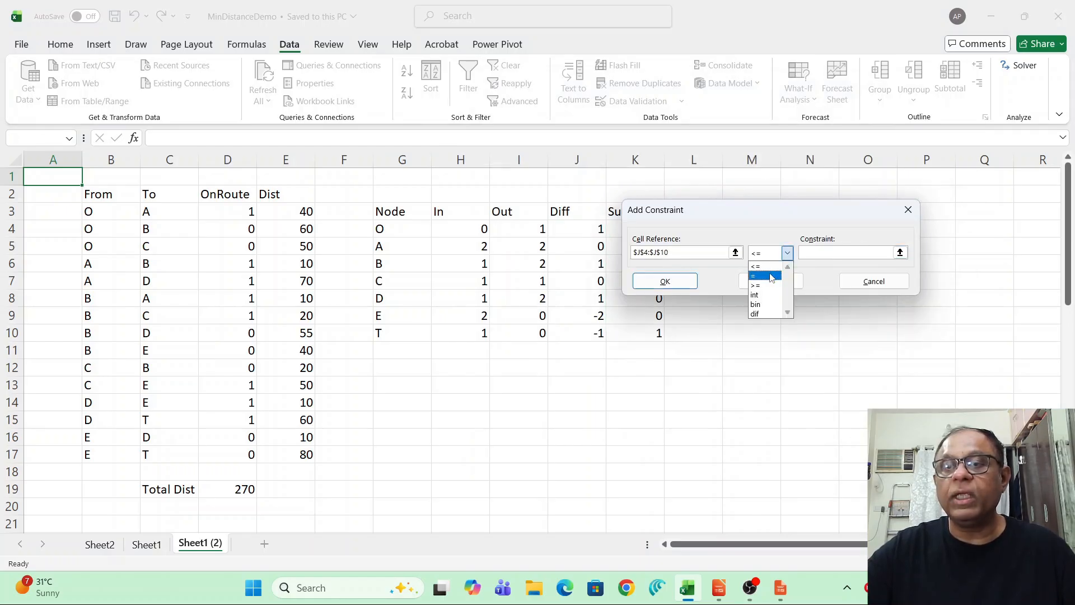
left_click(771, 276)
left_click(900, 253)
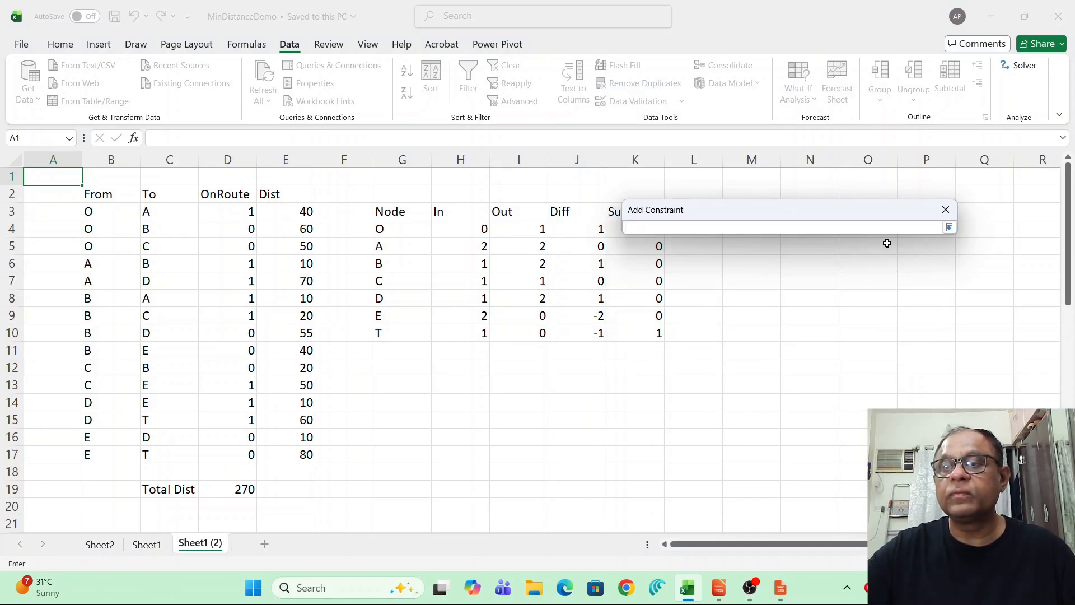
left_click_drag(865, 216, 506, 280)
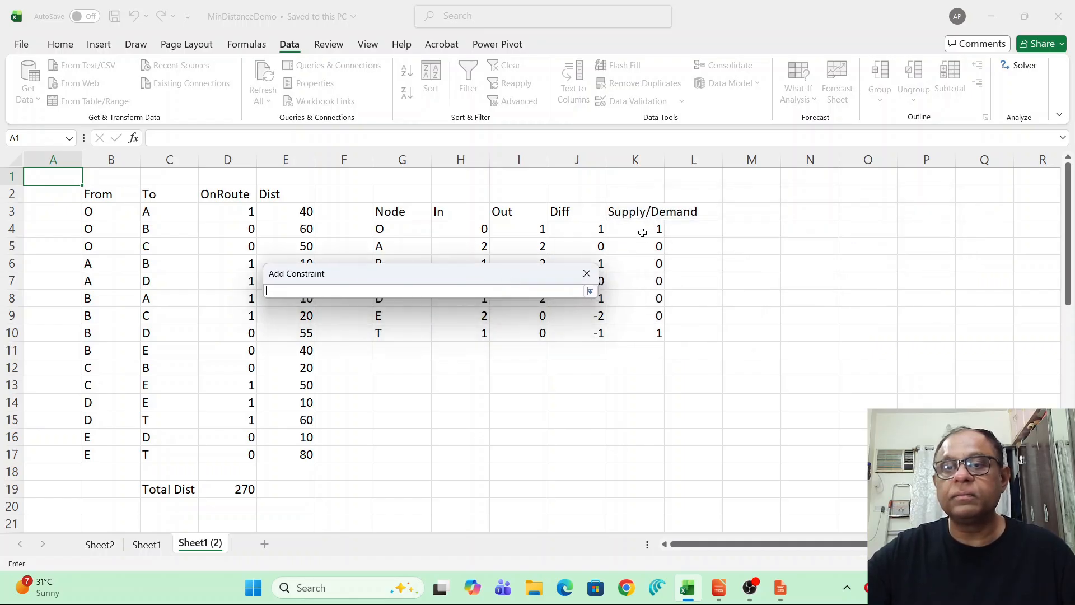
left_click_drag(642, 232, 636, 331)
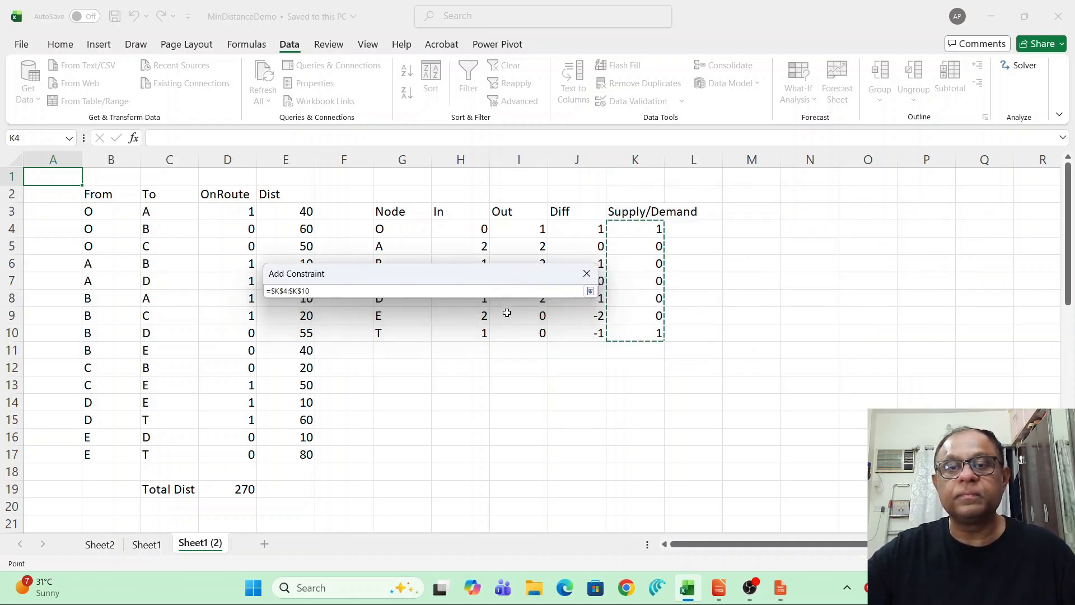
left_click(590, 291)
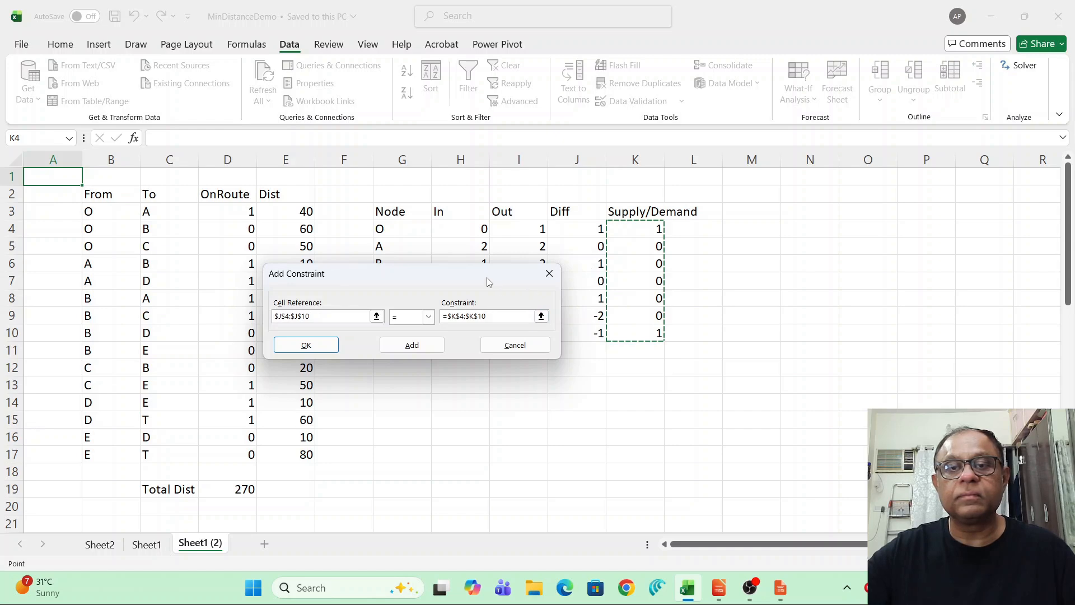
left_click_drag(489, 281, 933, 191)
left_click(871, 259)
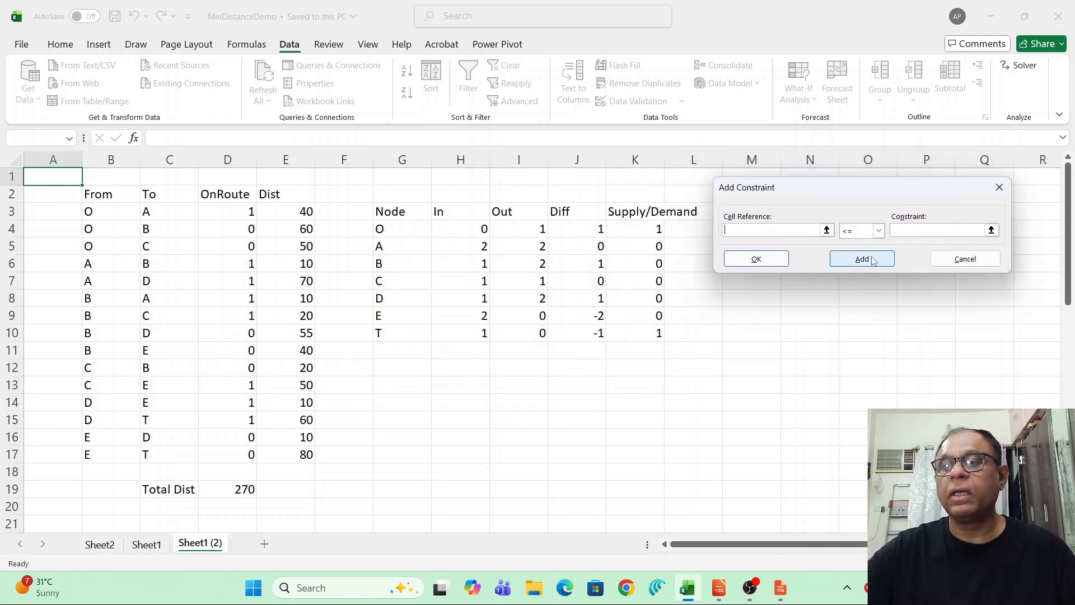
left_click(958, 259)
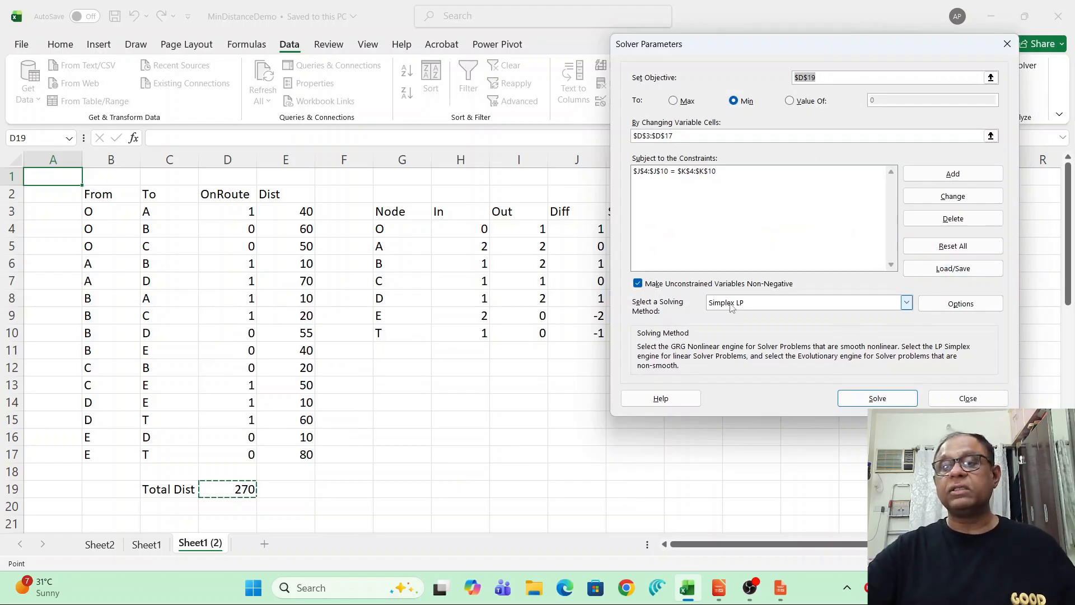
Step: Try to solve the minimum-distance model with Simplex LP, keeping the Solver solution
left_click(877, 398)
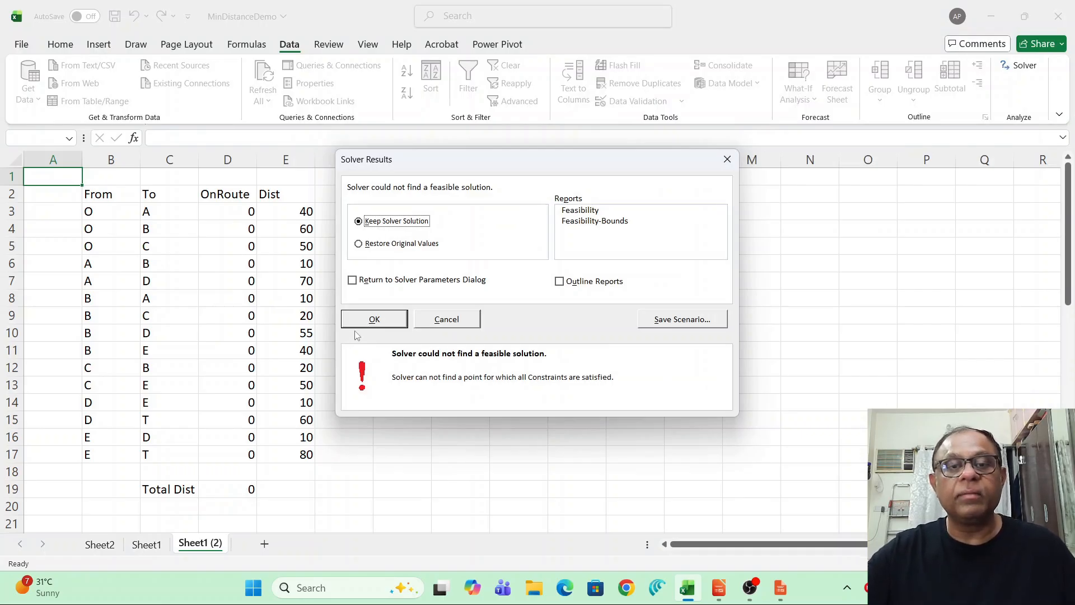
left_click(372, 321)
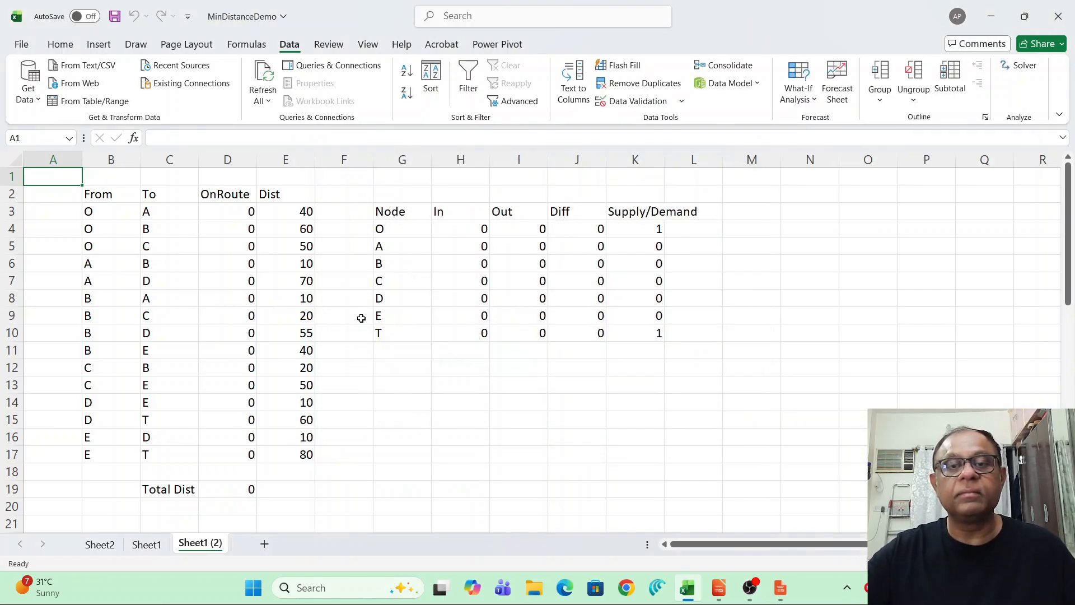
Step: Set the Supply/Demand value of destination node T in K10 to -1
left_click(624, 337)
type("-")
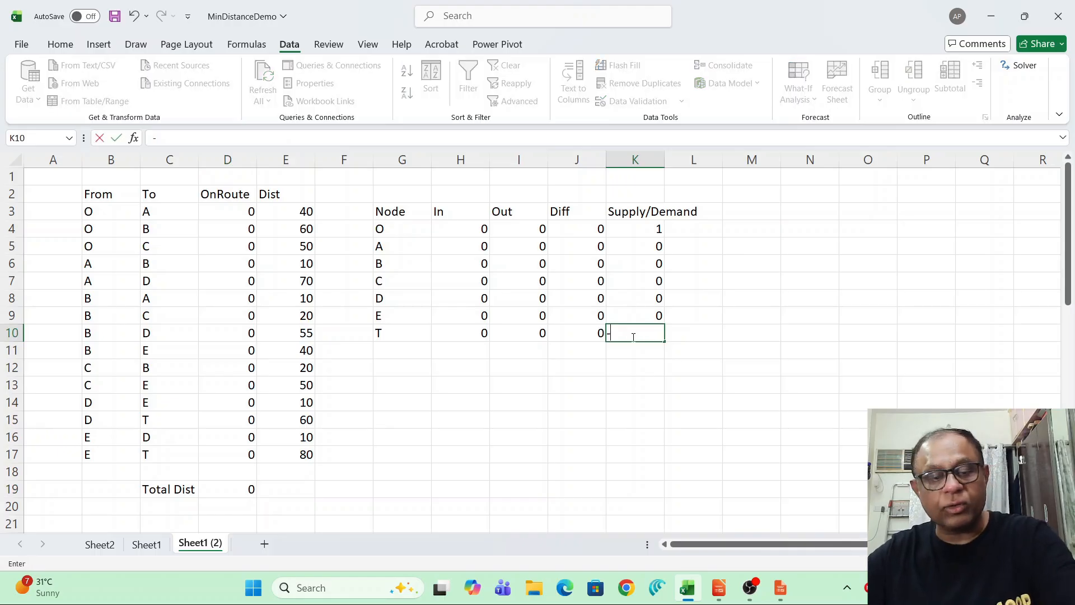
type("1")
key("Return")
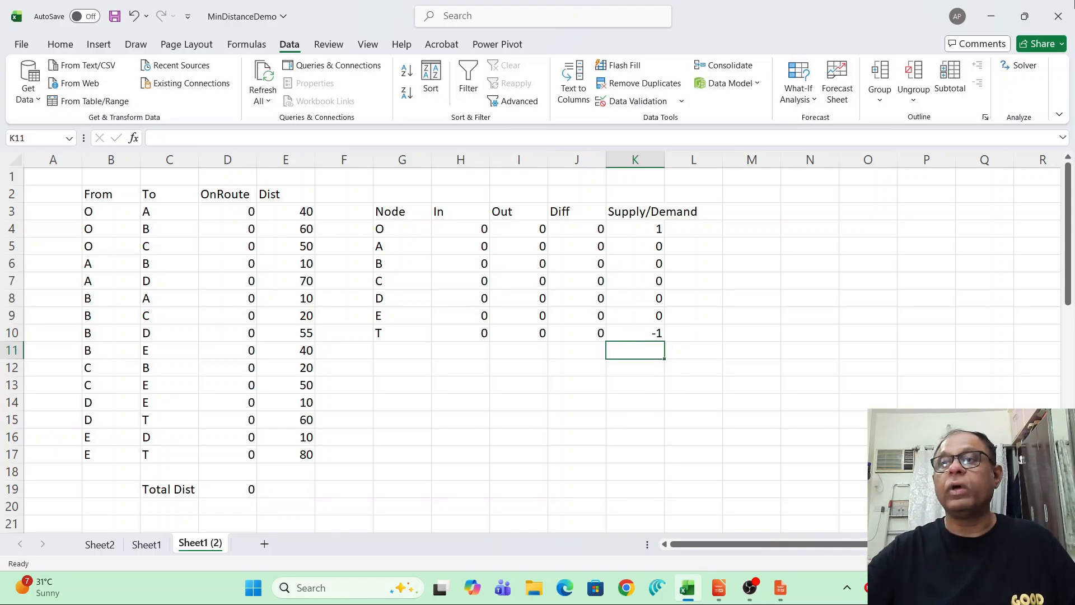
Step: Run Solver again with the same objective, constraint and Simplex LP method, and keep the Solver solution
left_click(1020, 65)
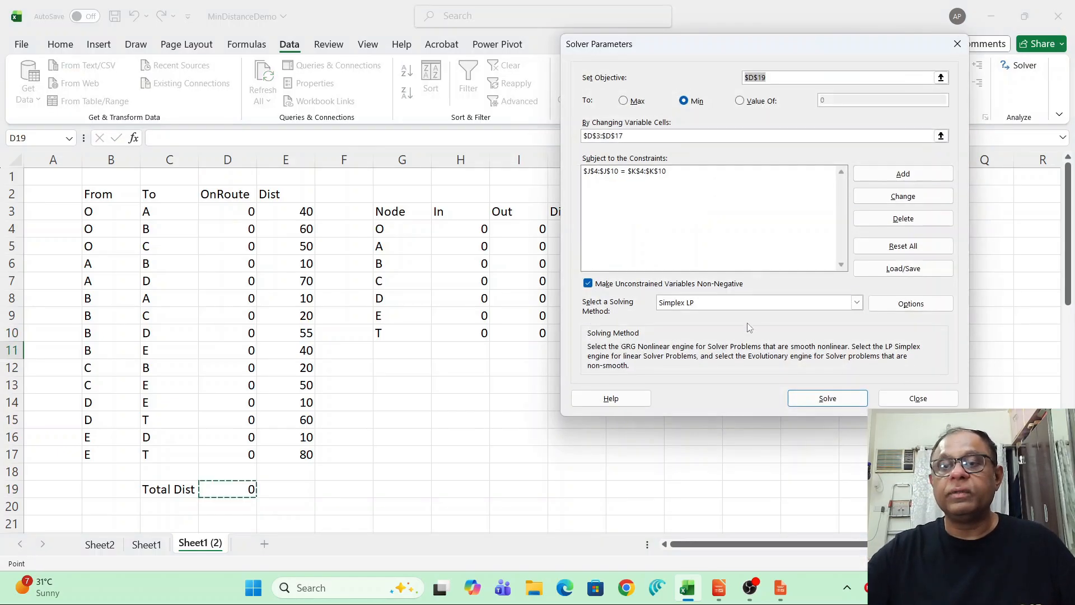
left_click(827, 398)
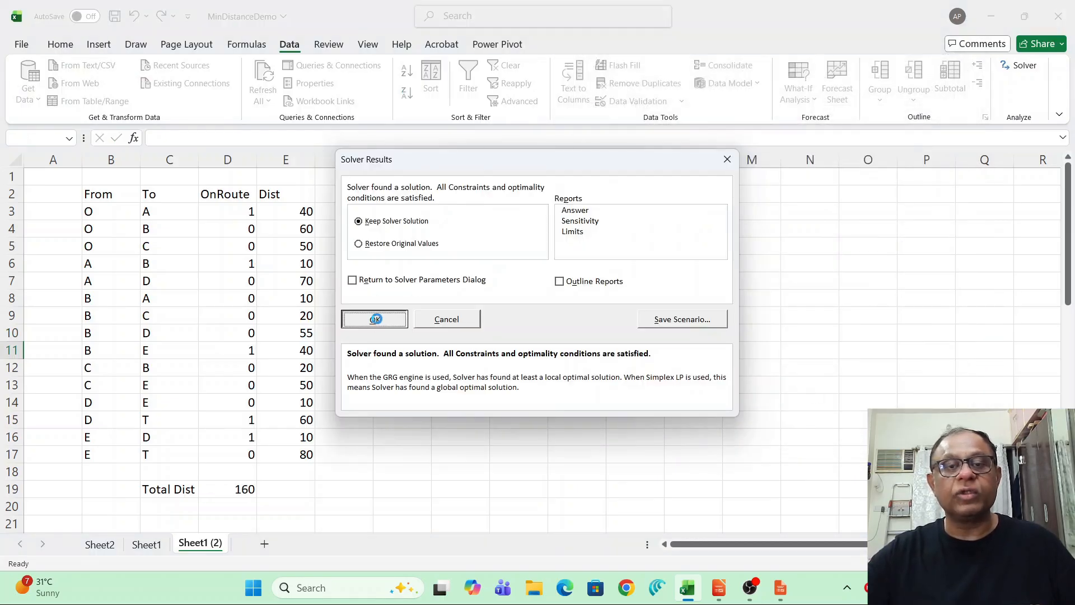
left_click(375, 318)
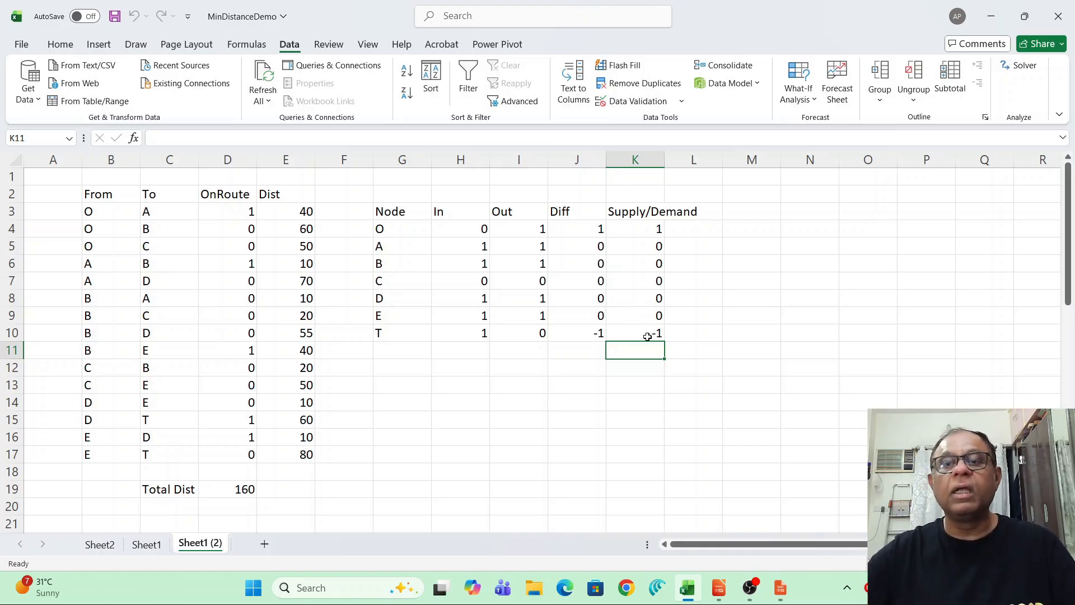
left_click(648, 337)
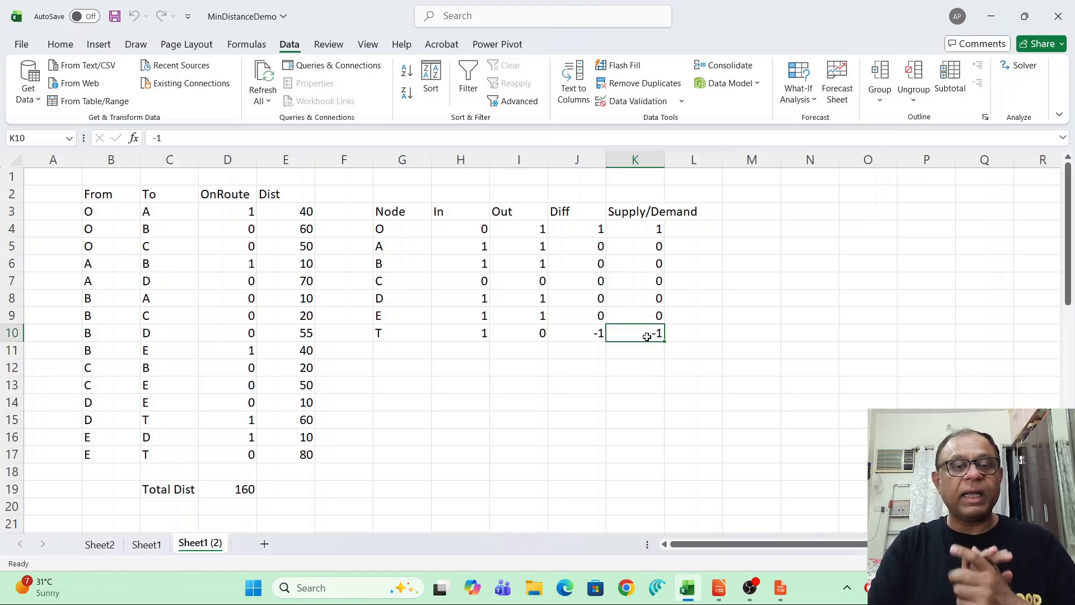